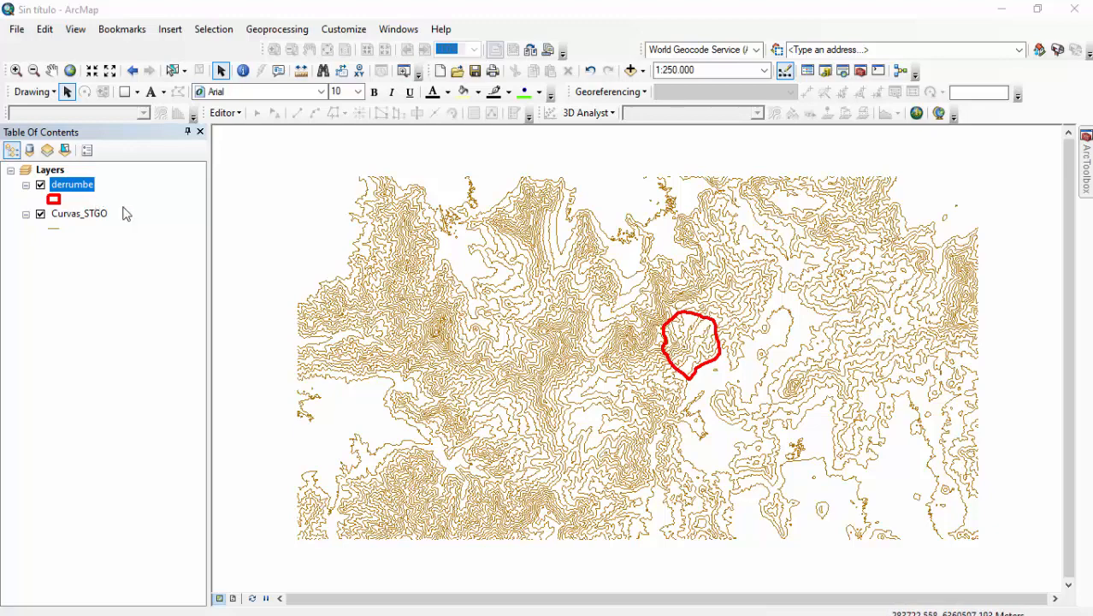
# - Examine the derrumbe polygon against the contour lines, comparing the map with and without the polygon layer
pyautogui.scroll(-5, 710, 359)
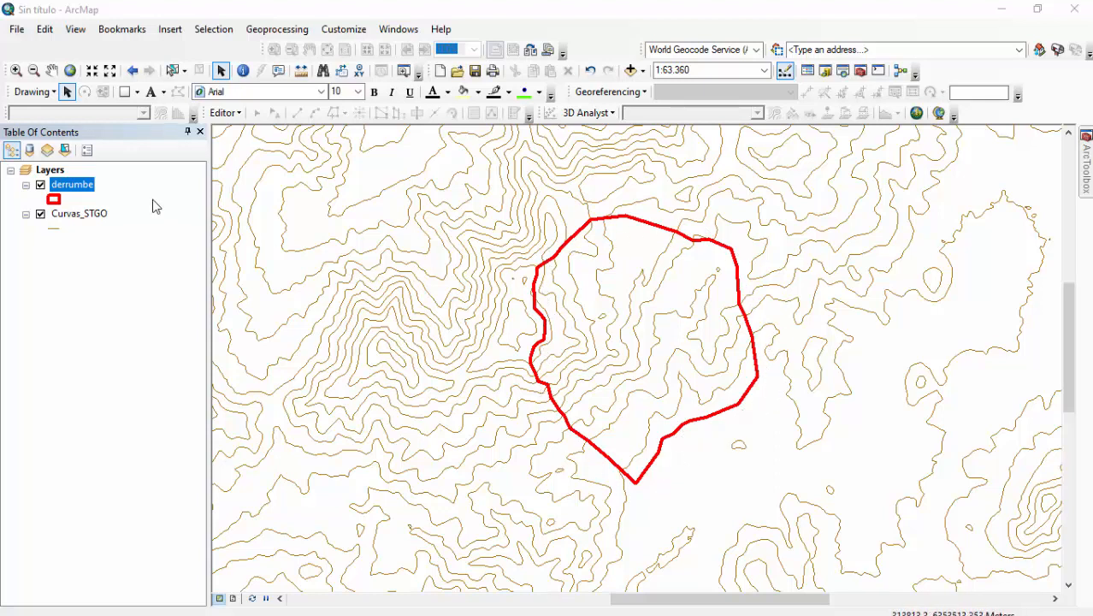
pyautogui.click(40, 185)
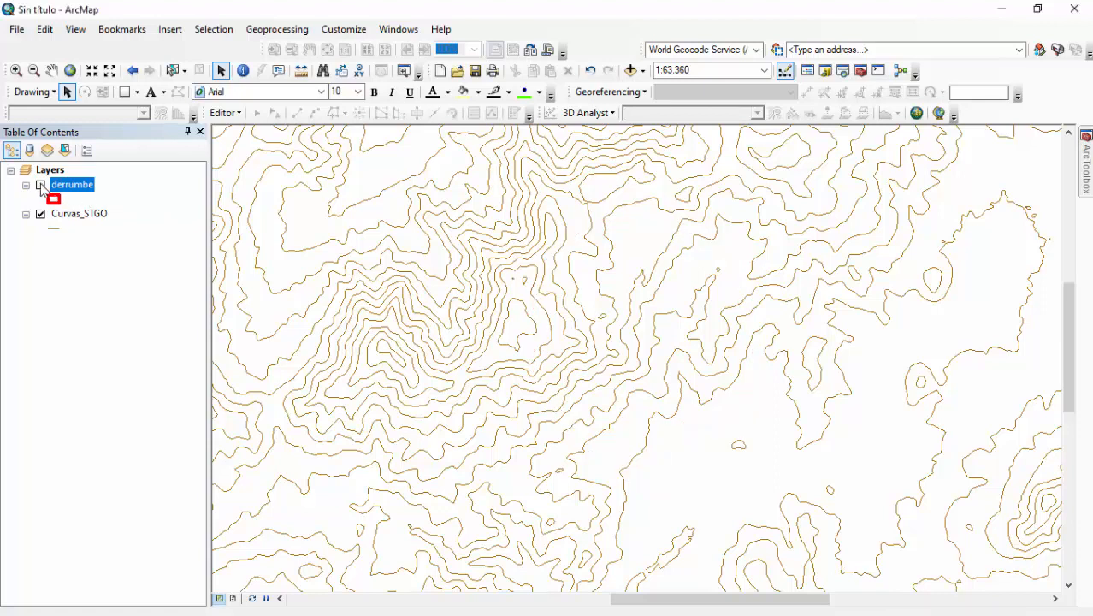
pyautogui.click(41, 185)
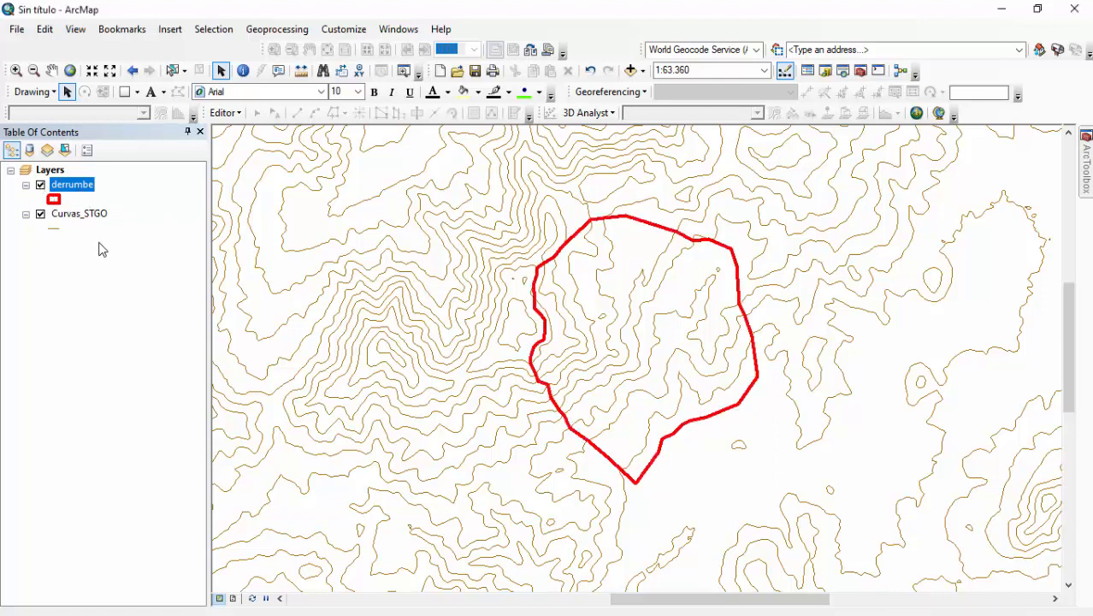
pyautogui.scroll(-1, 650, 286)
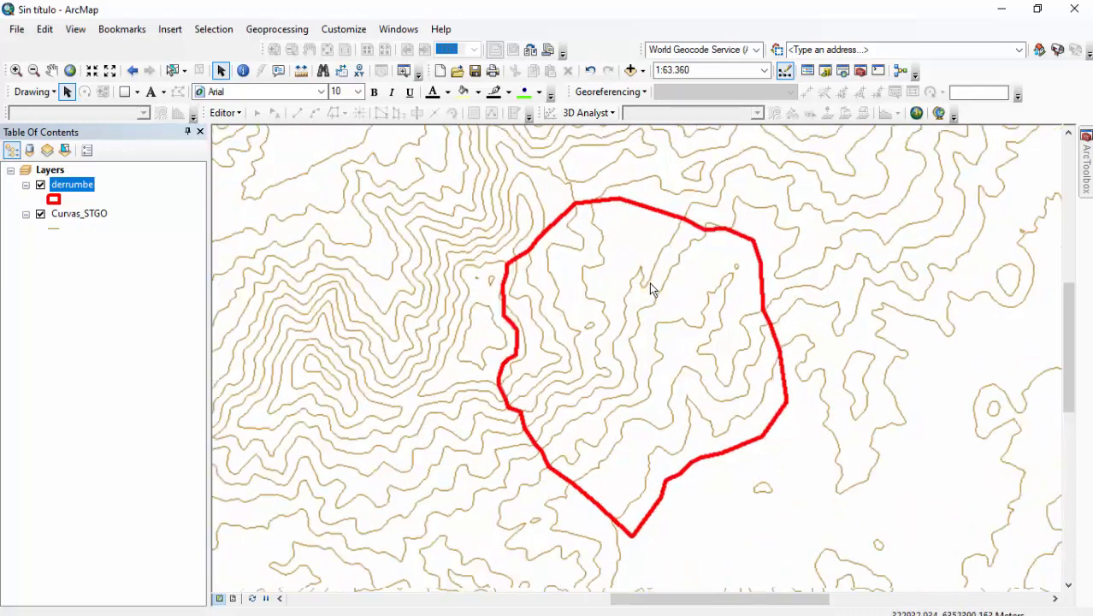
pyautogui.scroll(6, 650, 286)
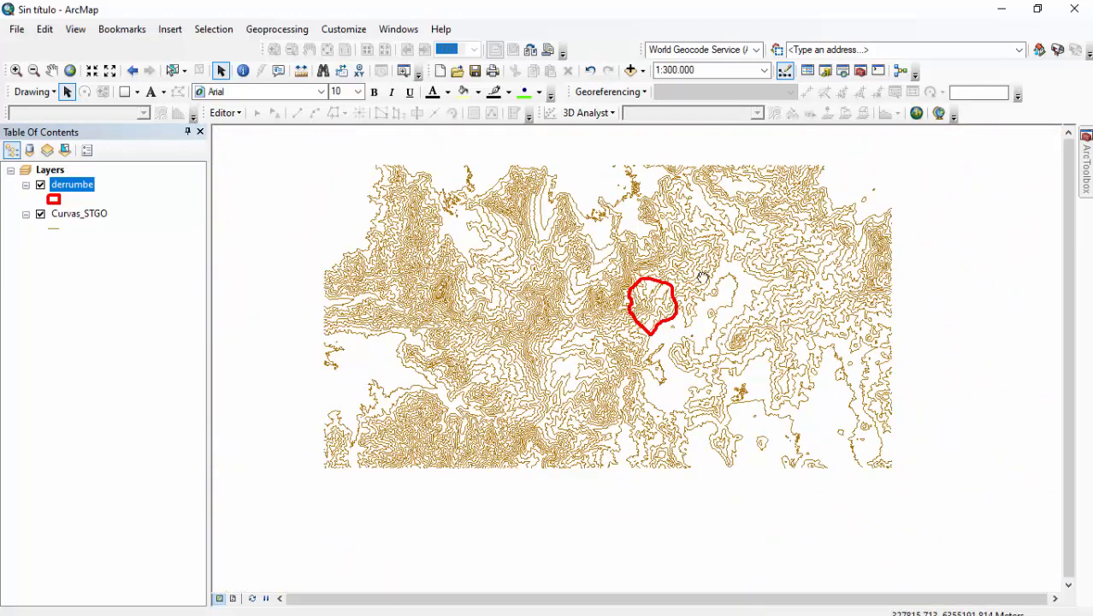
pyautogui.scroll(-1, 701, 277)
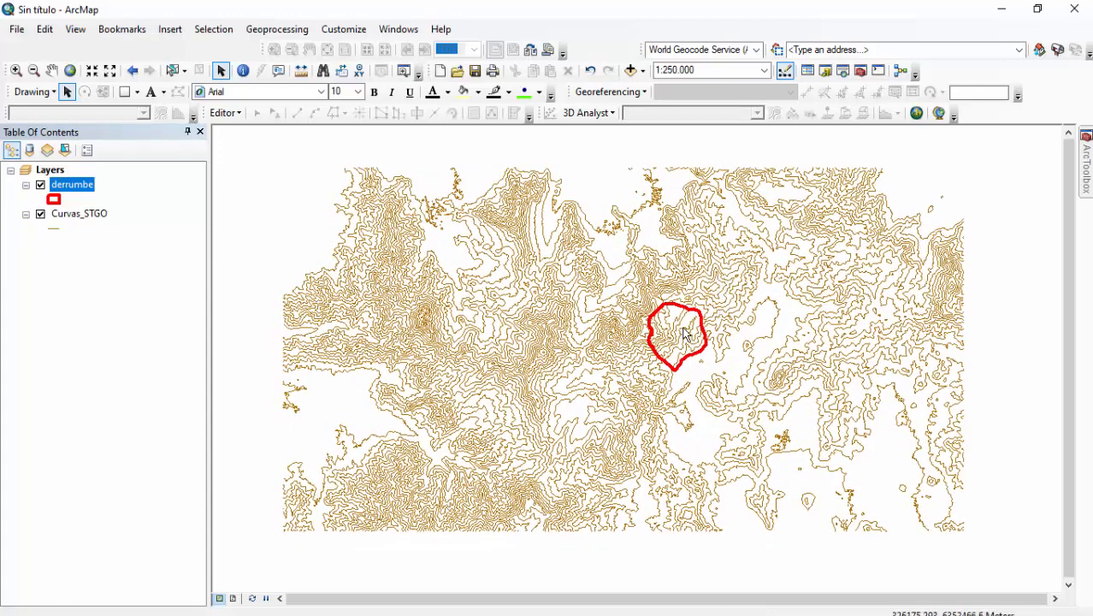
# - Hide the derrumbe layer and create a TIN from Curvas_STGO, using ELEVATION as height source, hard line triangulation and output name tin
pyautogui.click(40, 185)
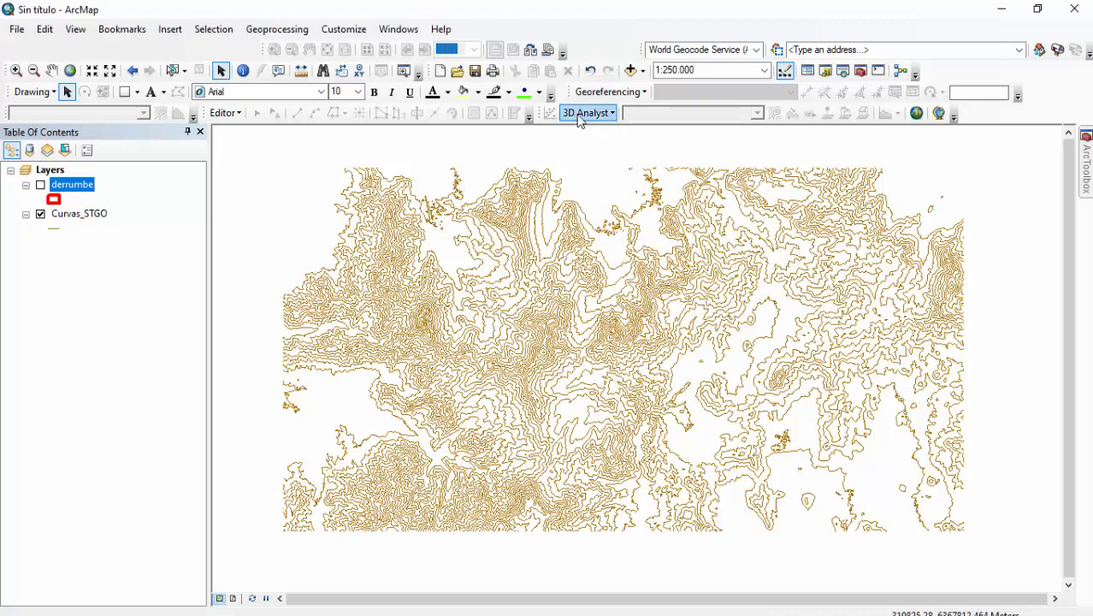
pyautogui.click(612, 114)
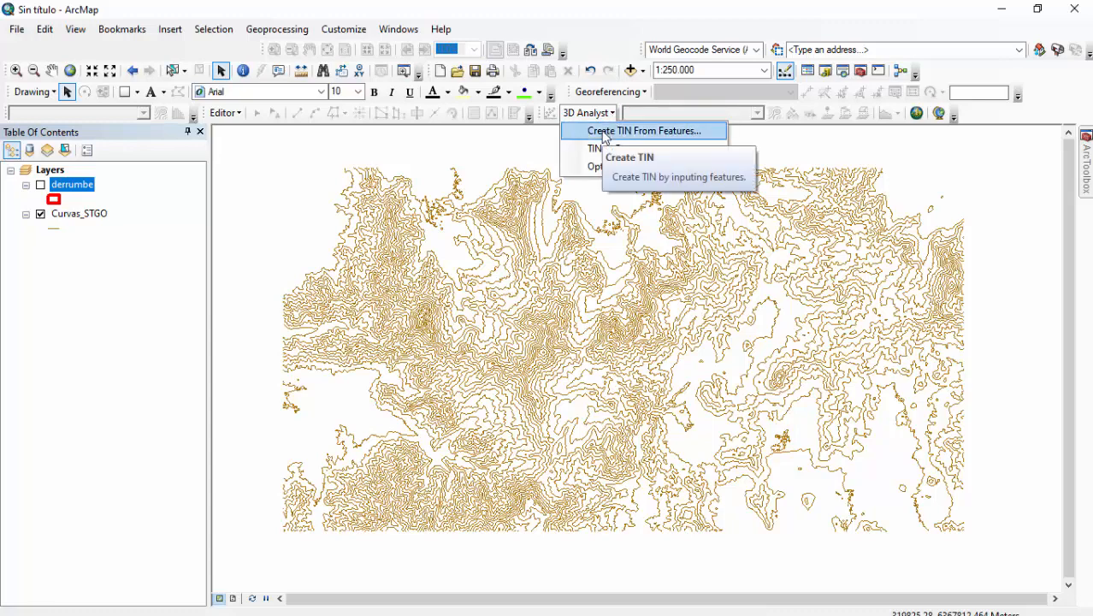
pyautogui.click(605, 135)
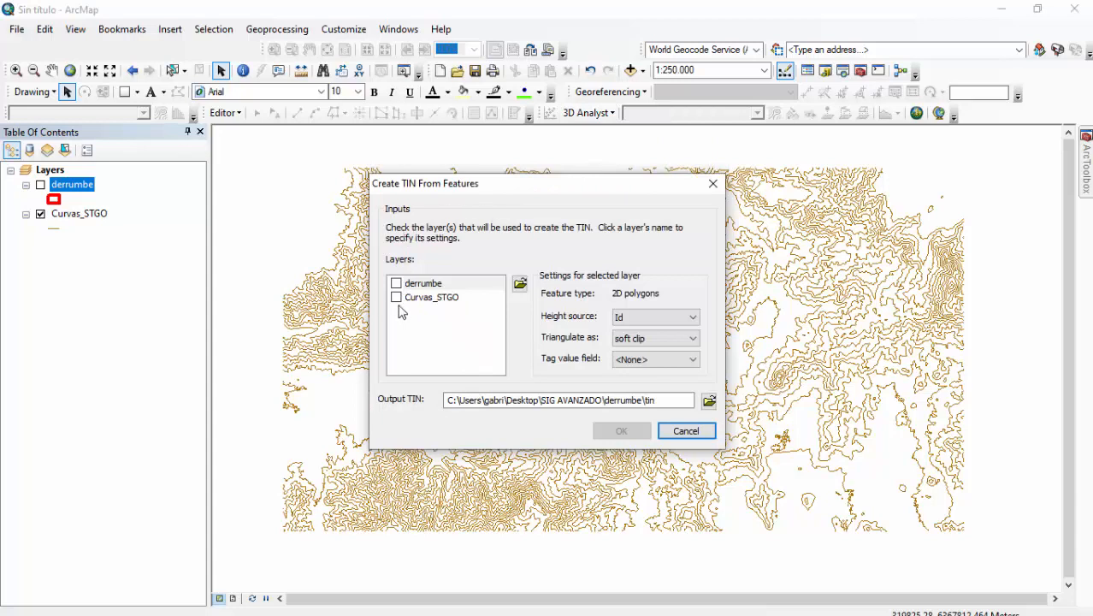
pyautogui.click(396, 298)
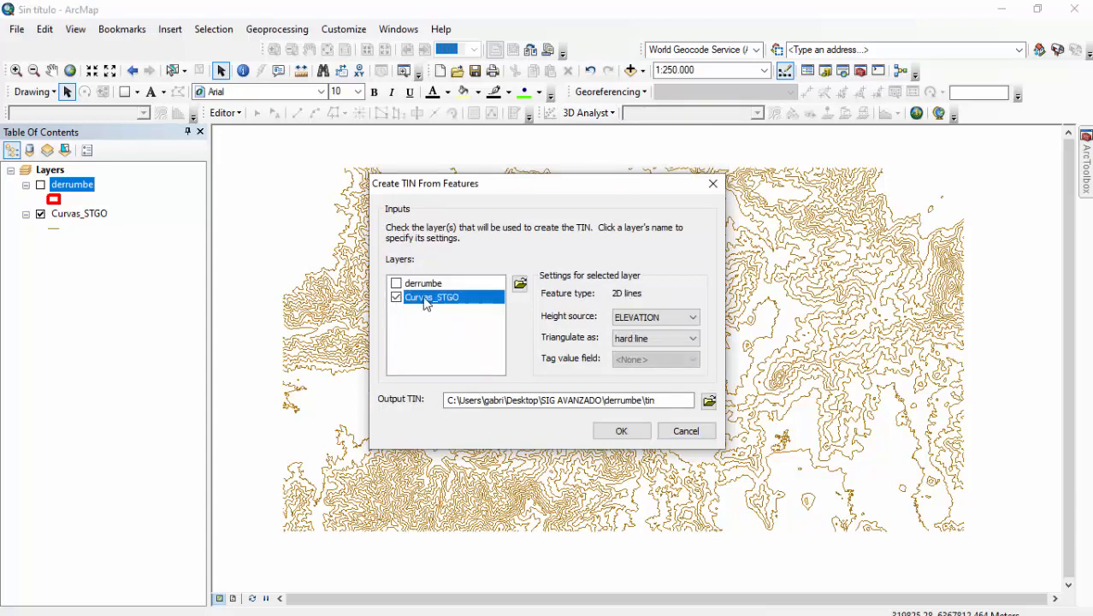
pyautogui.click(672, 318)
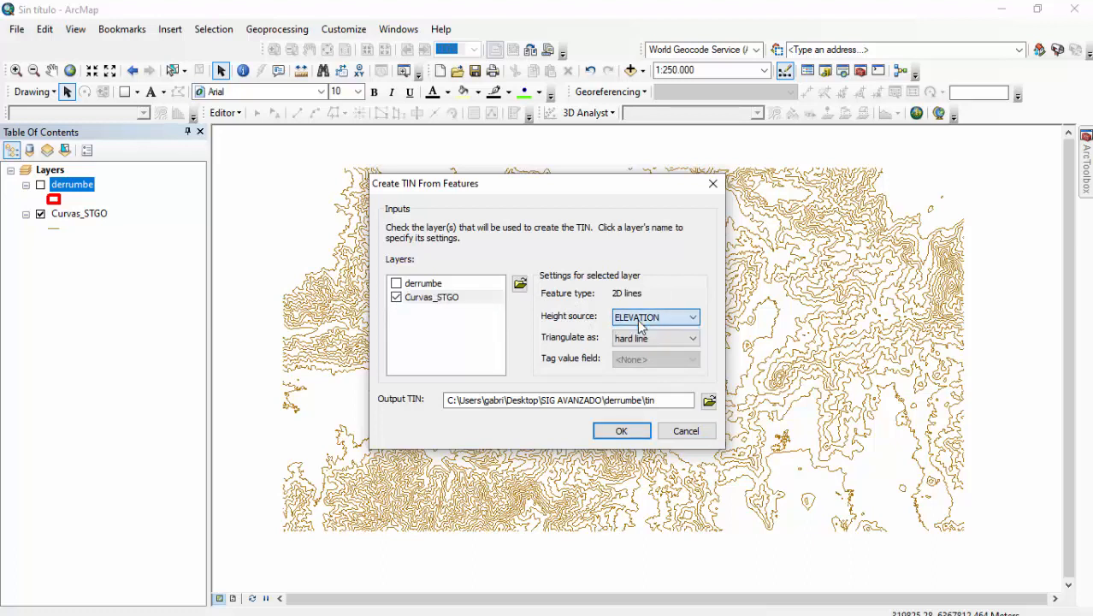
pyautogui.click(607, 399)
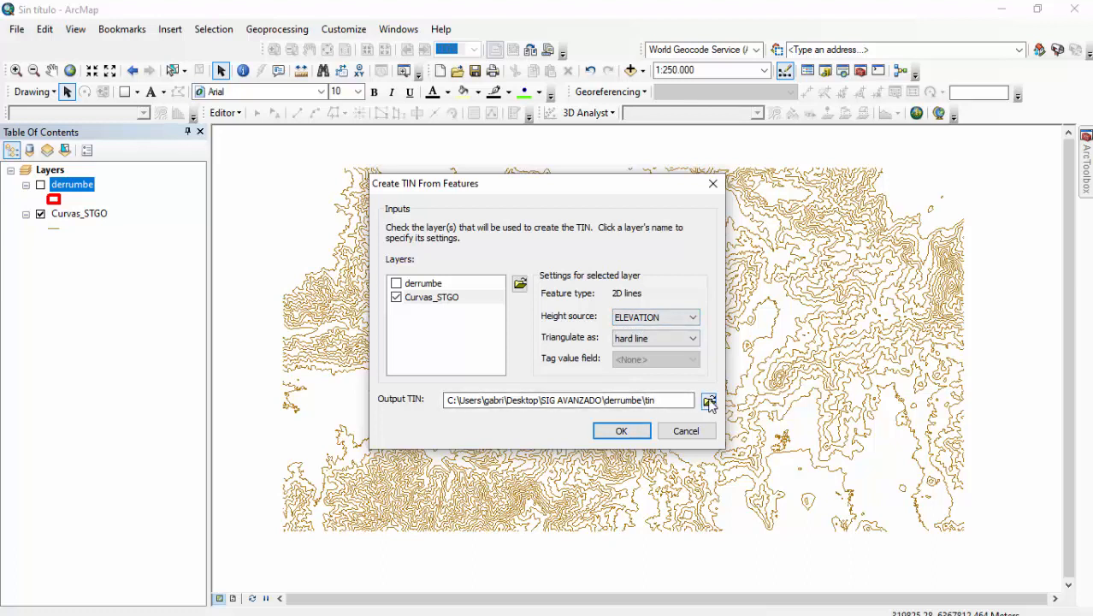
pyautogui.click(663, 402)
pyautogui.click(620, 431)
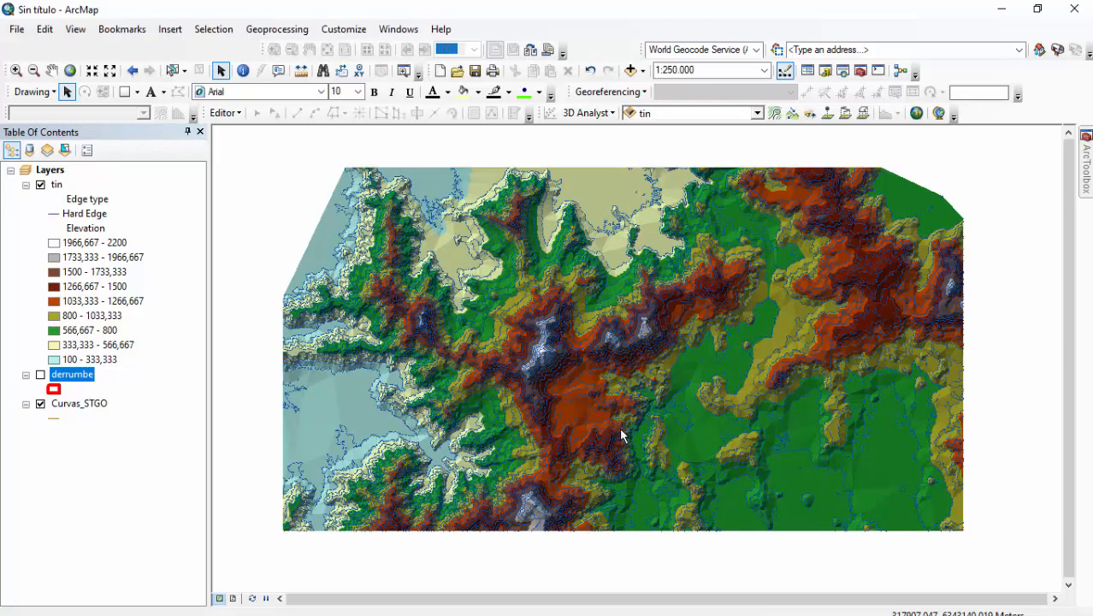
# - Compare the tin surface with the contours, leaving the derrumbe layer shown and the tin layer hidden
pyautogui.keyDown('ctrl'); pyautogui.click(45, 190); pyautogui.keyUp('ctrl')
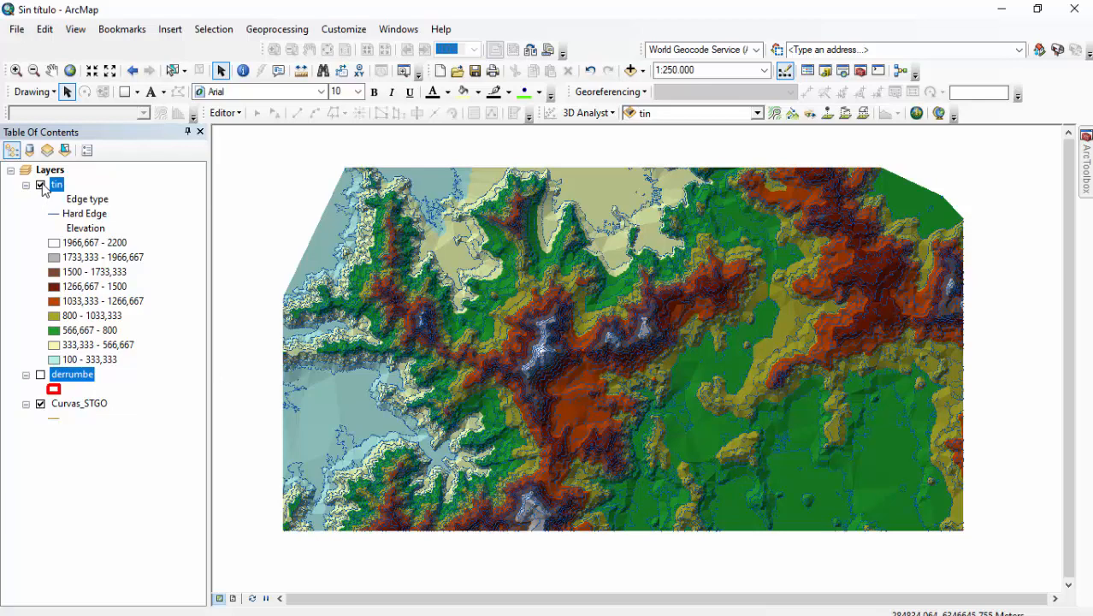
pyautogui.click(40, 184)
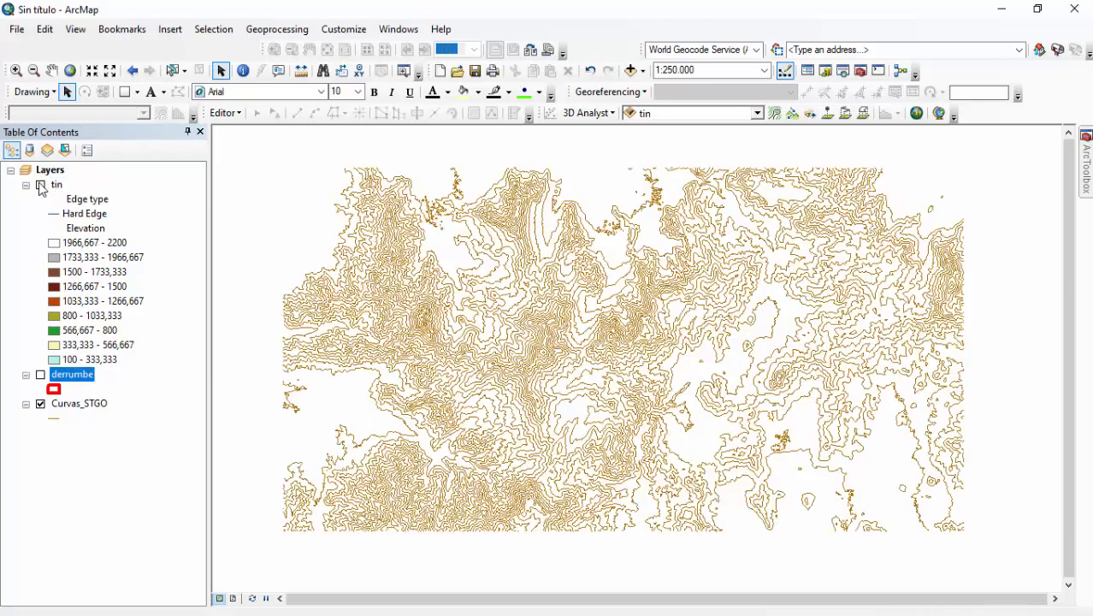
pyautogui.click(40, 185)
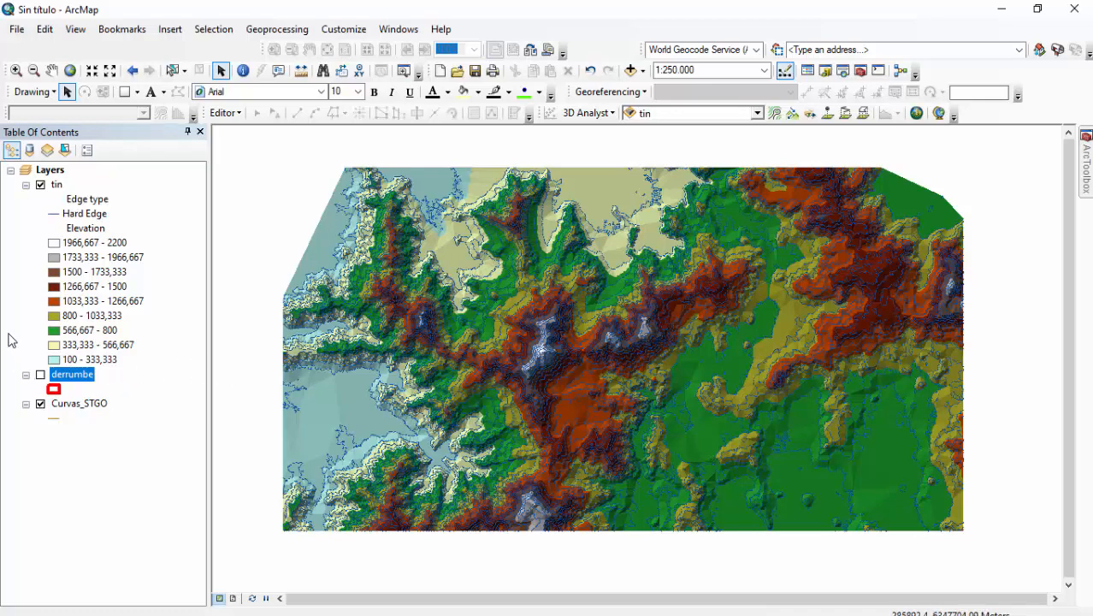
pyautogui.click(41, 374)
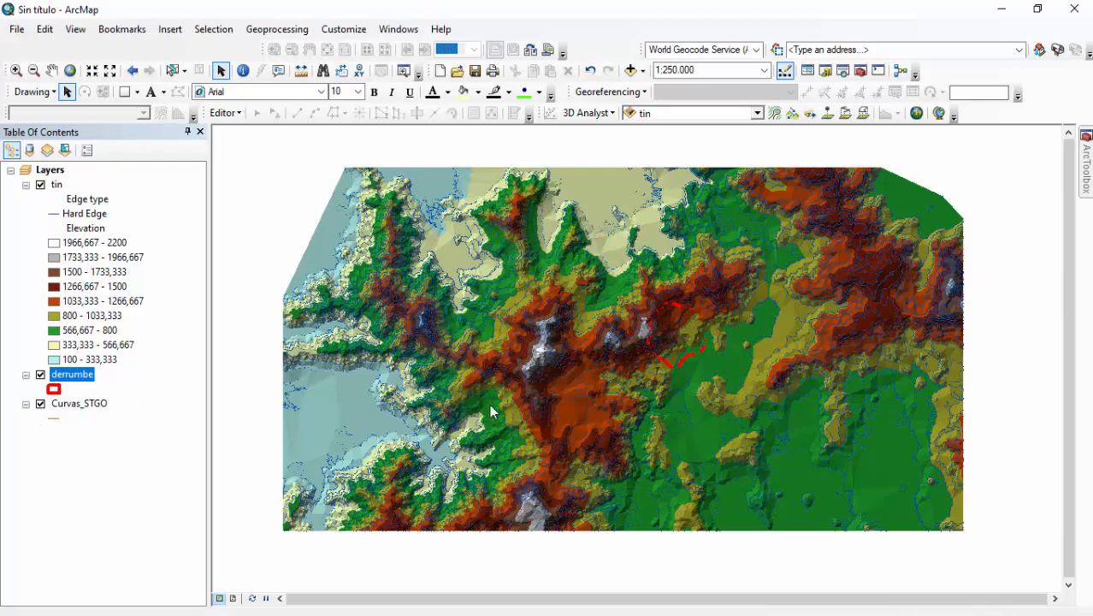
pyautogui.click(41, 185)
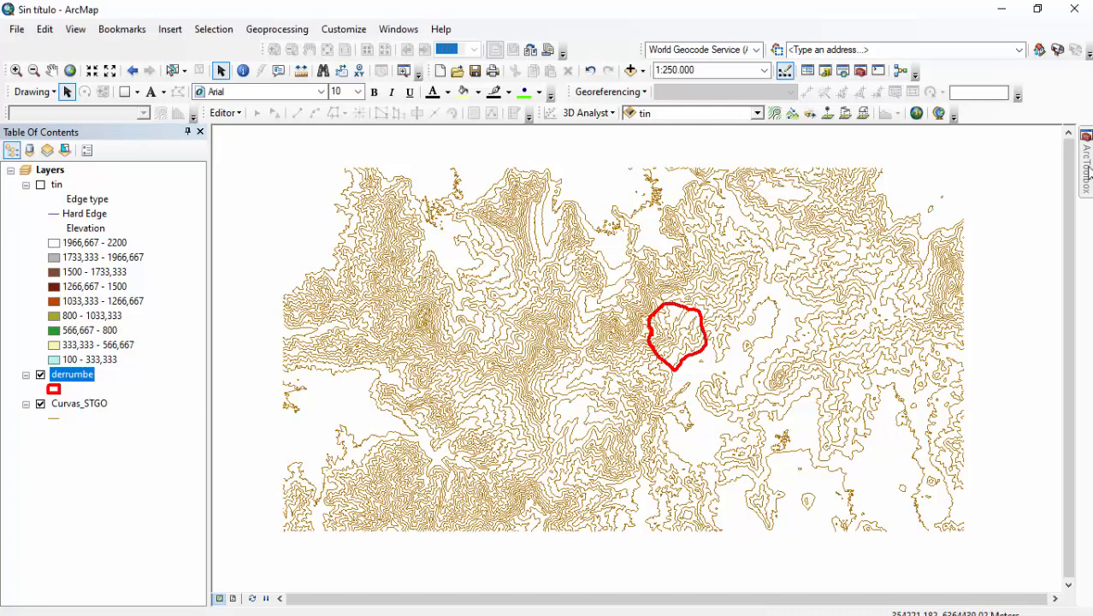
# - Set up the Interpolate Shape tool with tin as the input surface and derrumbe as the input feature class
pyautogui.moveTo(1085, 175)
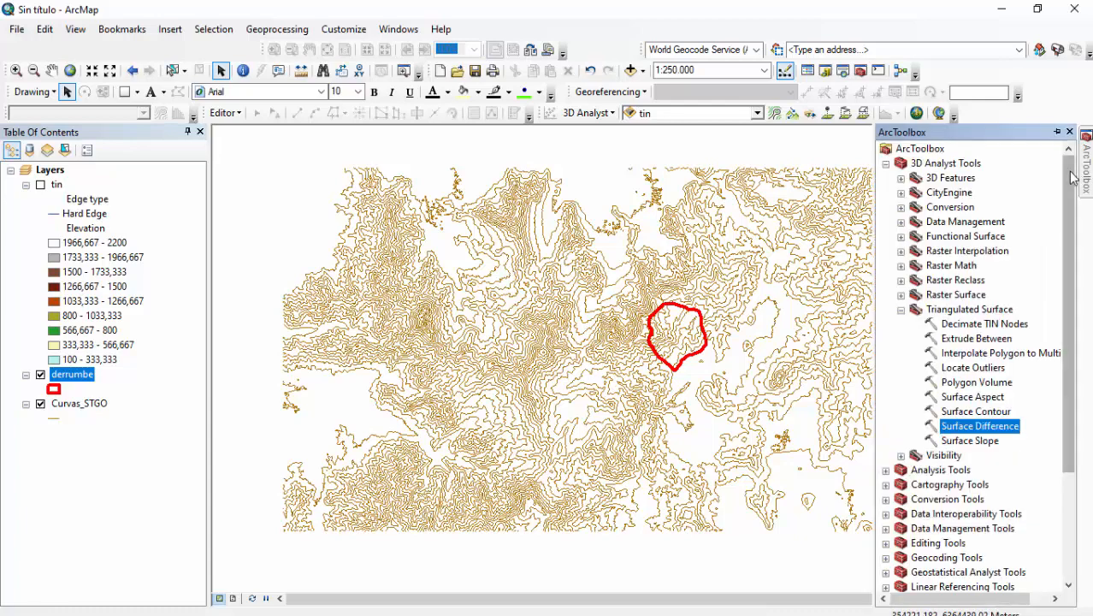
pyautogui.click(901, 309)
pyautogui.click(886, 164)
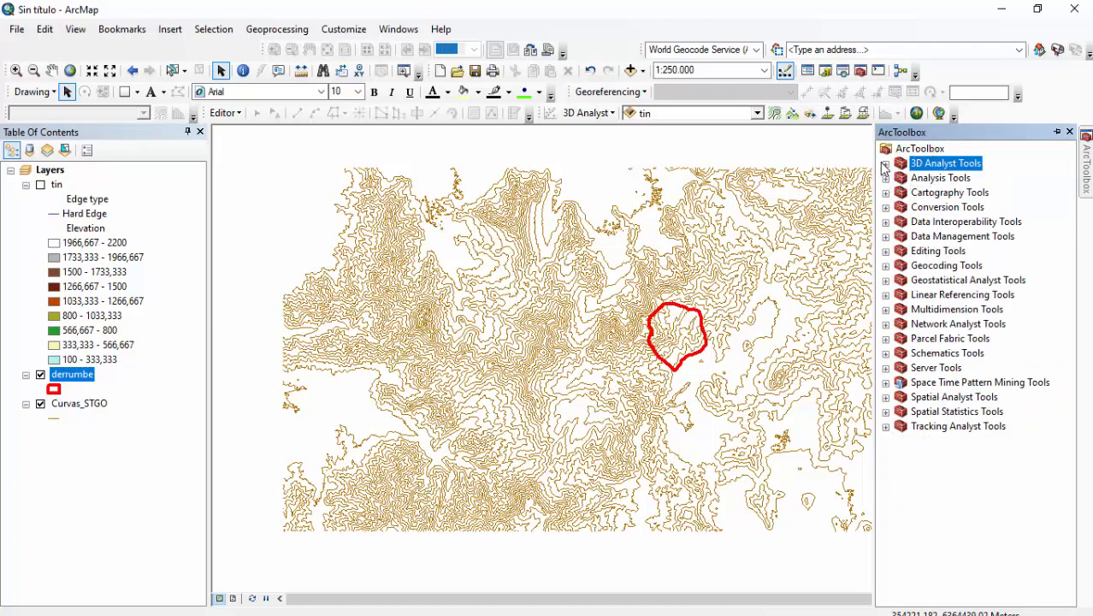
pyautogui.click(886, 165)
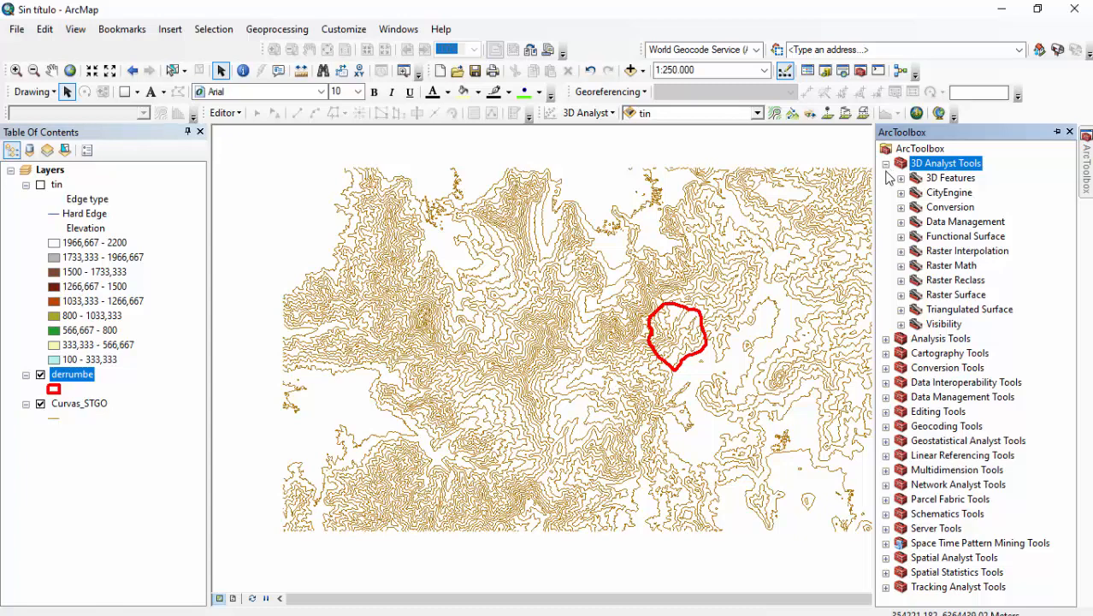
pyautogui.click(901, 238)
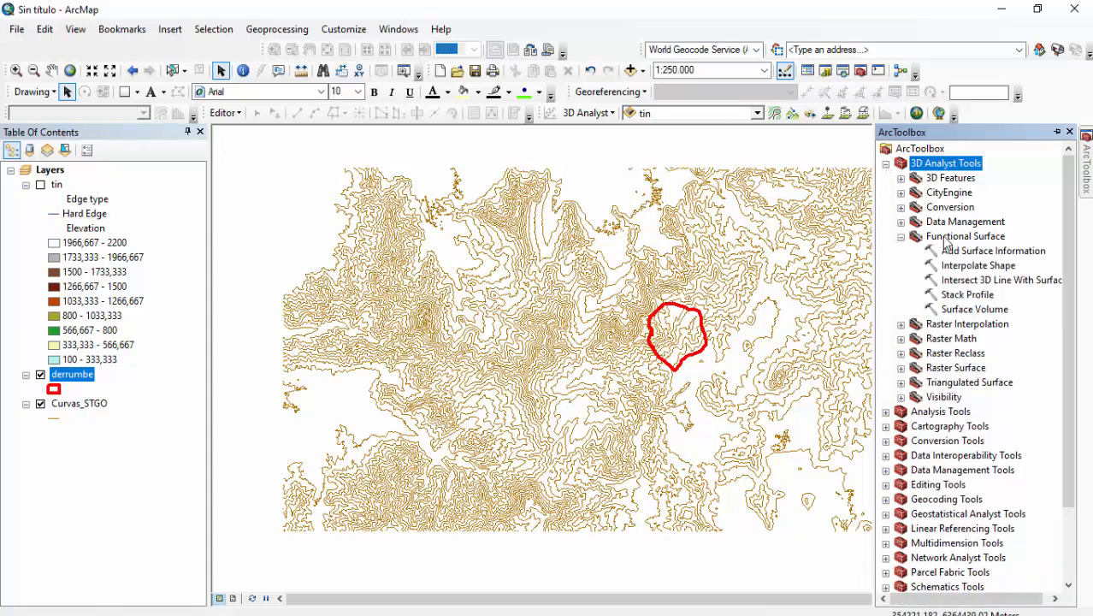
pyautogui.click(960, 268)
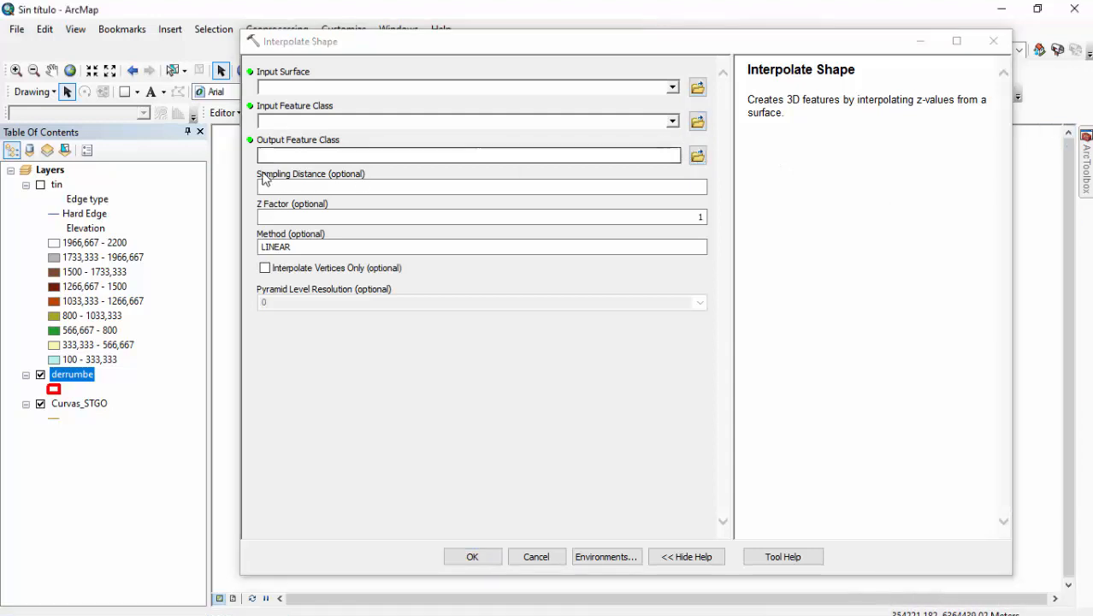
pyautogui.click(672, 89)
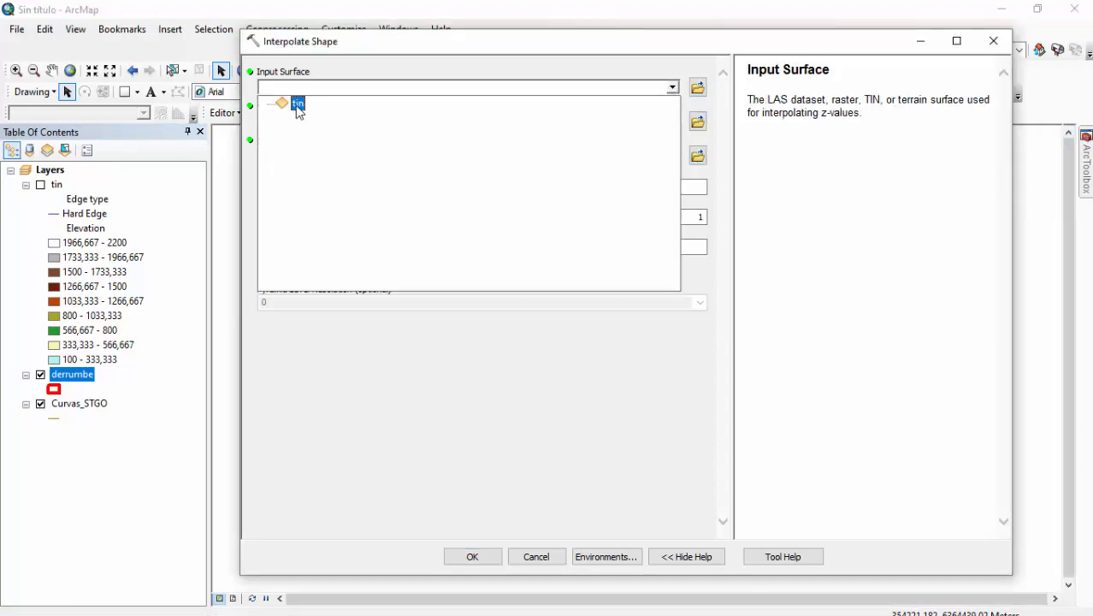
pyautogui.click(297, 105)
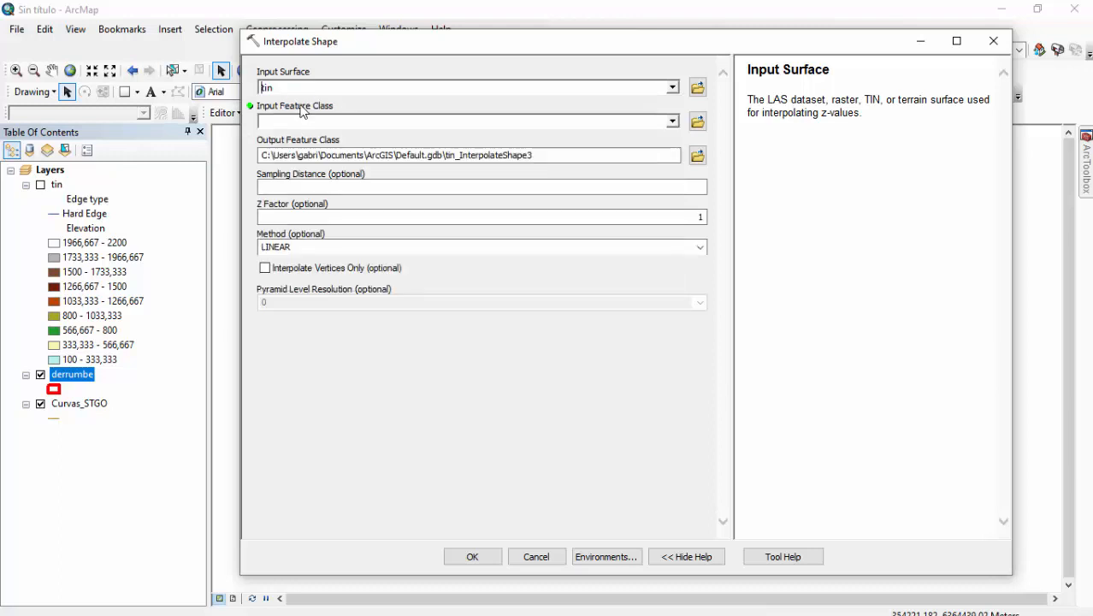
pyautogui.click(672, 121)
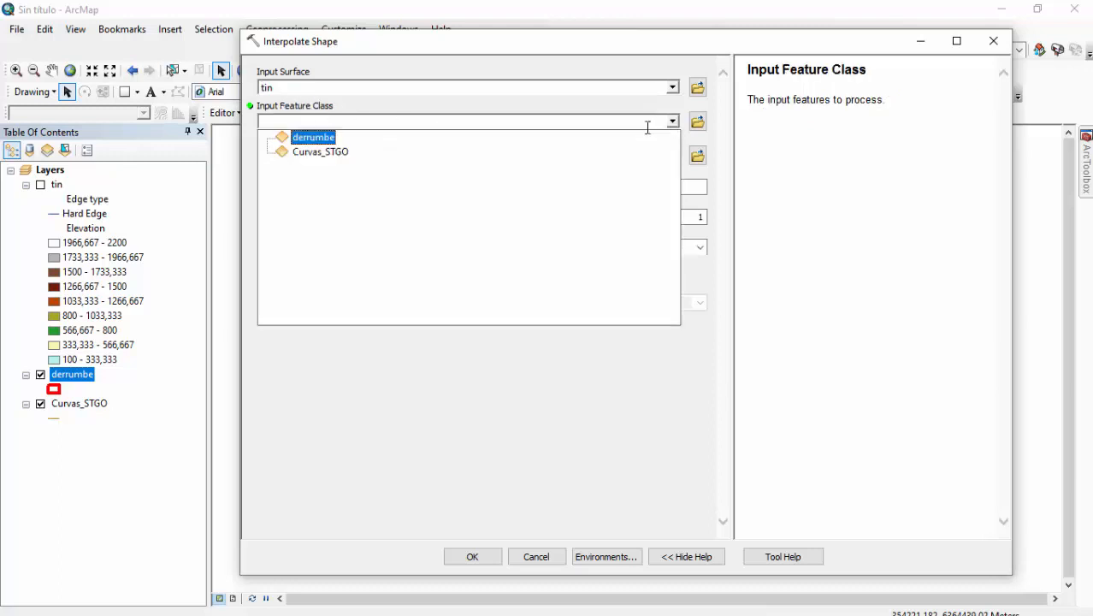
pyautogui.click(310, 140)
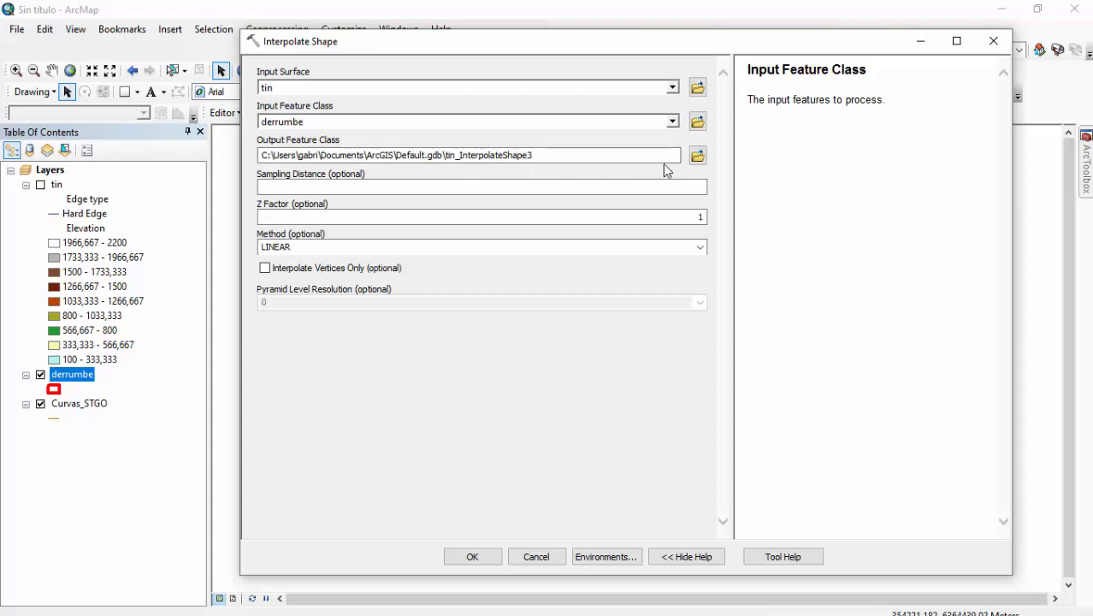
# - Set the output feature class to derrumbe_interpolado in the derrumbe folder and run the interpolation
pyautogui.click(697, 157)
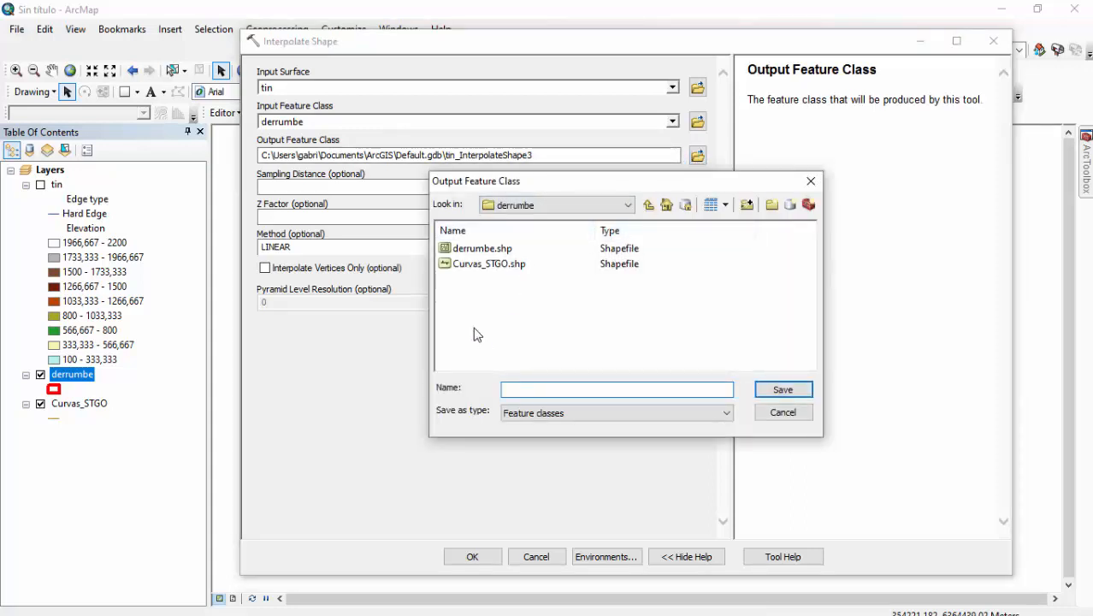
pyautogui.write('derrumbe_int')
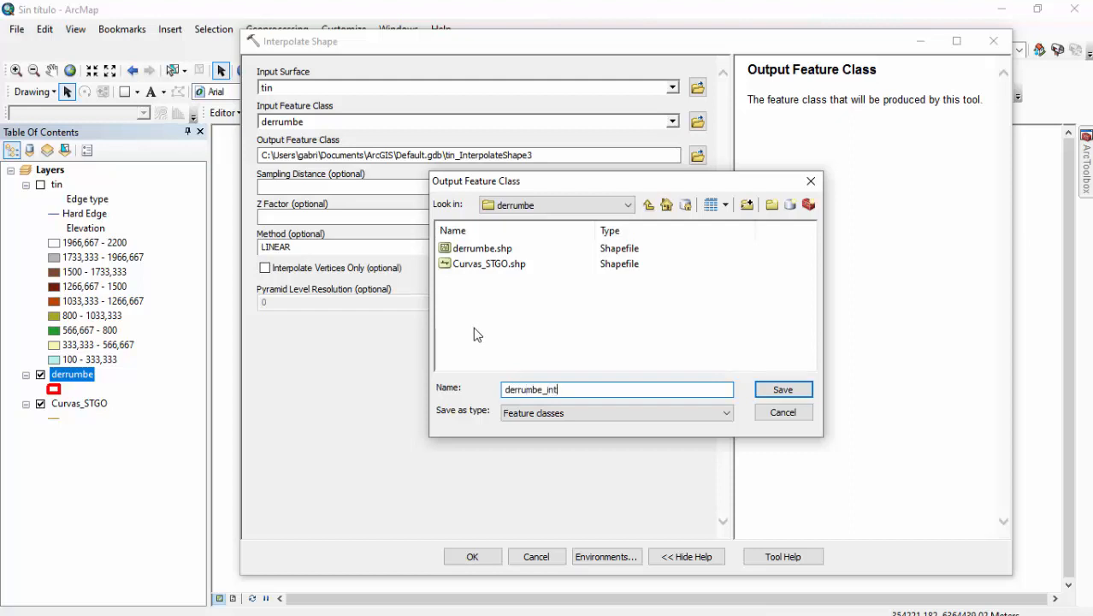
pyautogui.write('erpolado')
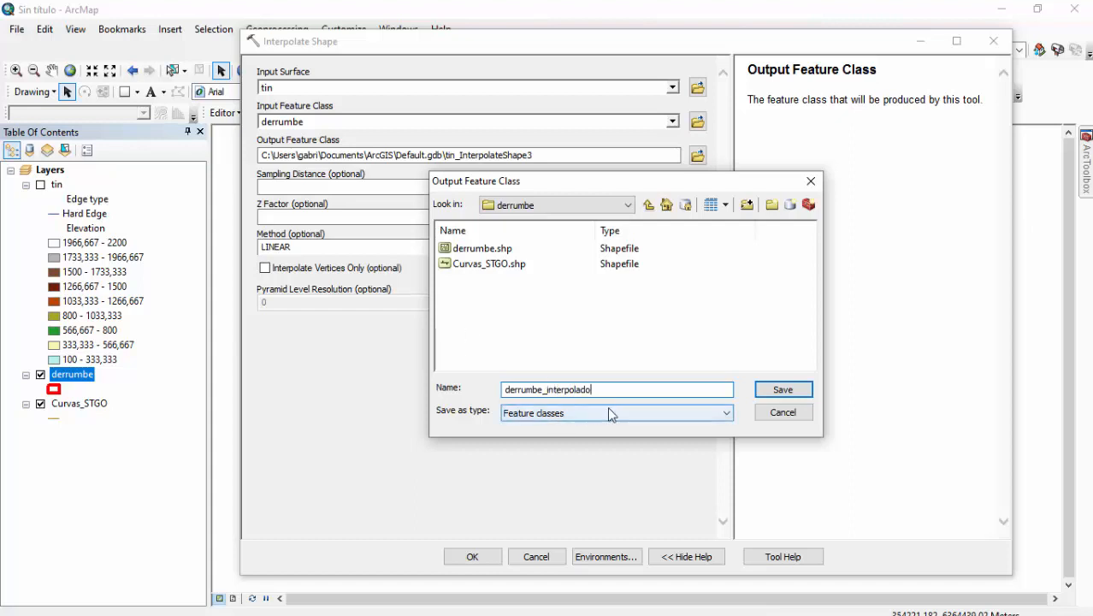
pyautogui.click(782, 390)
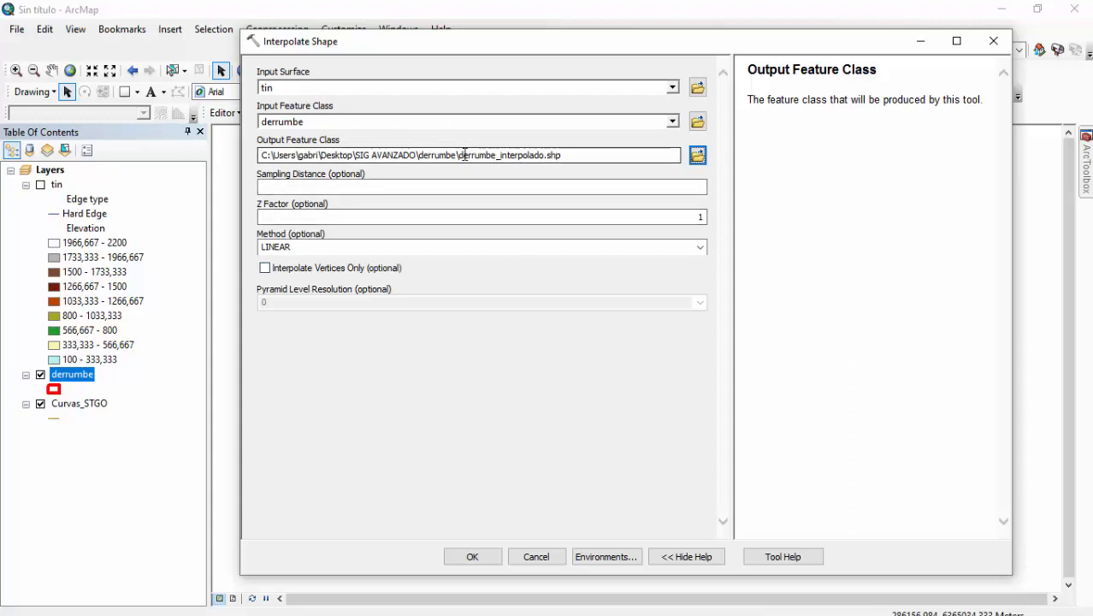
pyautogui.click(478, 557)
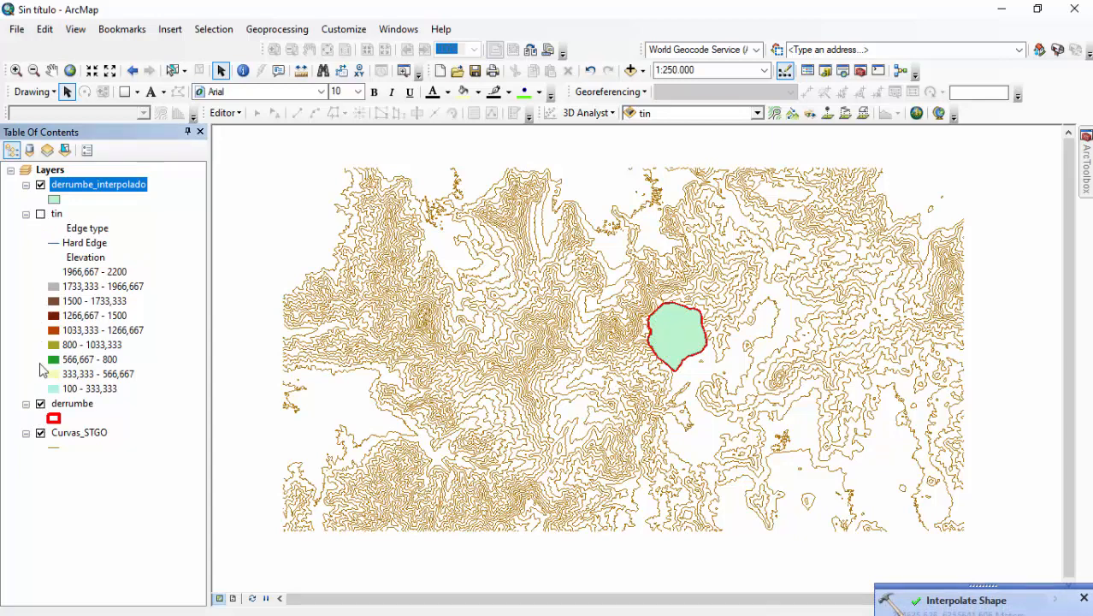
# - Hide the Curvas_STGO, derrumbe_interpolado and derrumbe layers
pyautogui.click(40, 432)
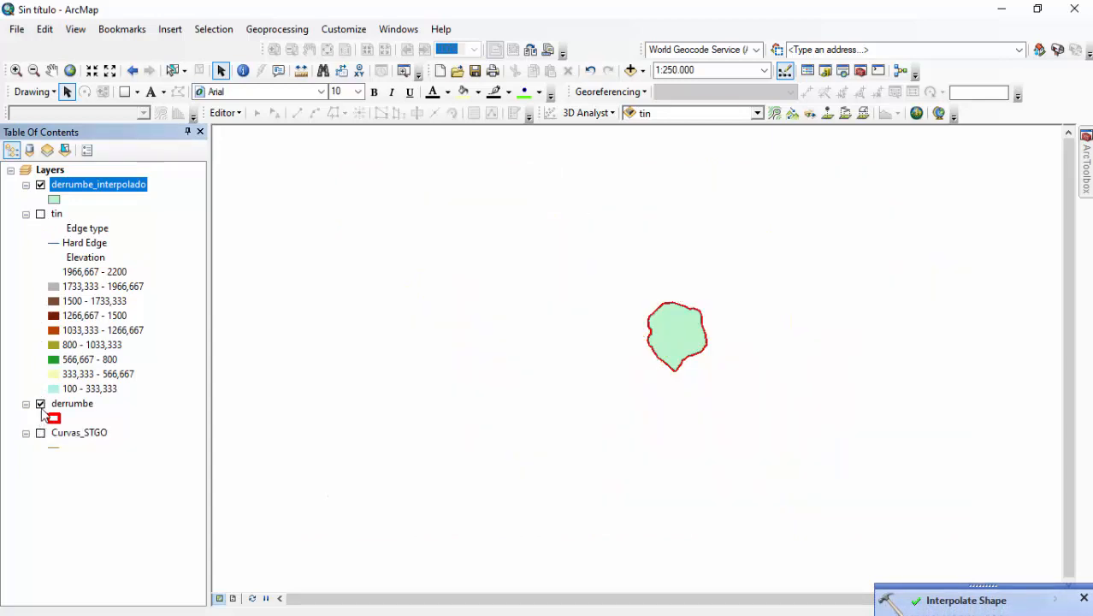
pyautogui.click(40, 185)
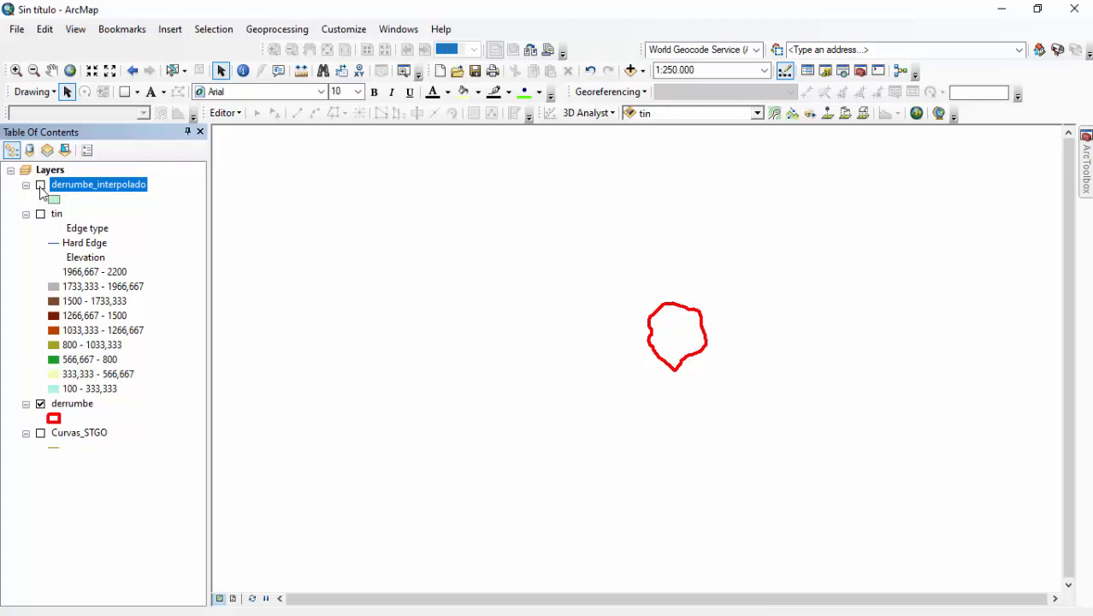
pyautogui.click(41, 403)
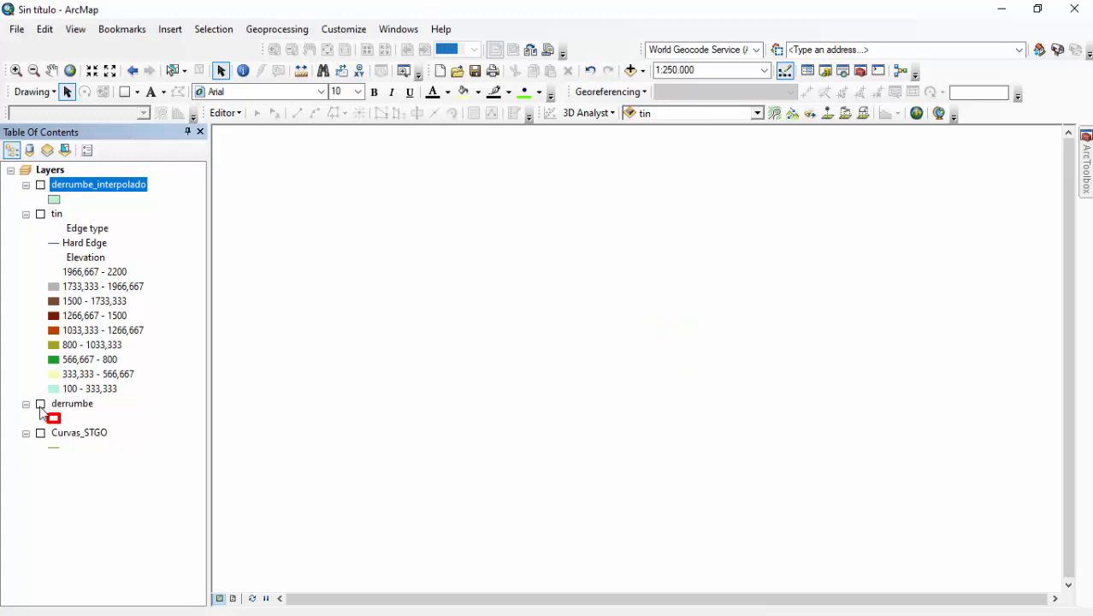
# - Compare the derrumbe outline with the derrumbe_interpolado polygon by toggling both layers, leaving only derrumbe_interpolado shown
pyautogui.click(40, 403)
pyautogui.click(40, 403)
pyautogui.click(40, 405)
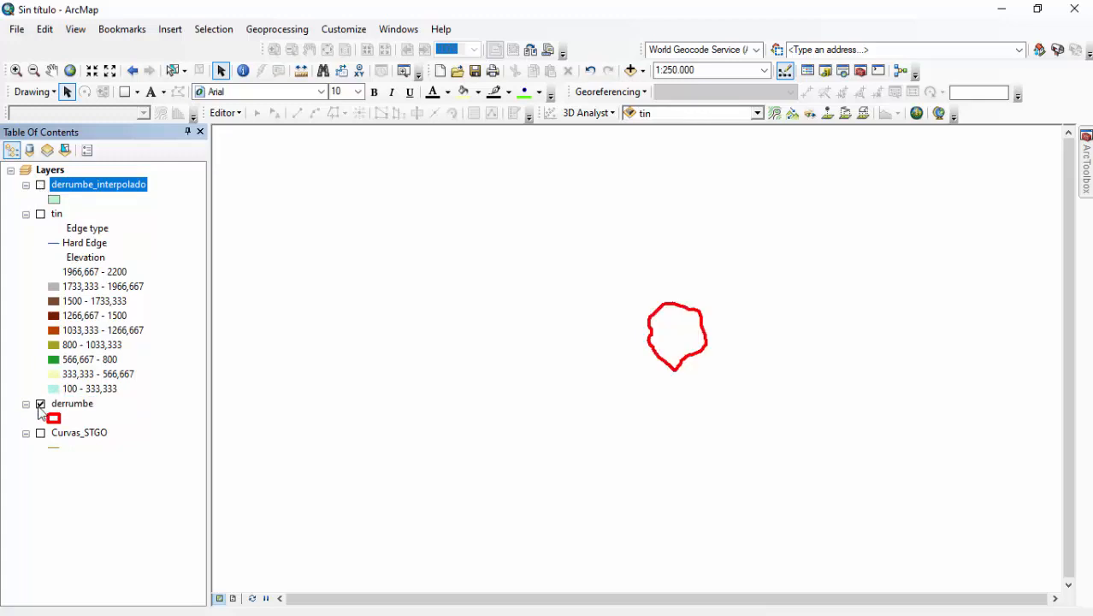
pyautogui.click(40, 404)
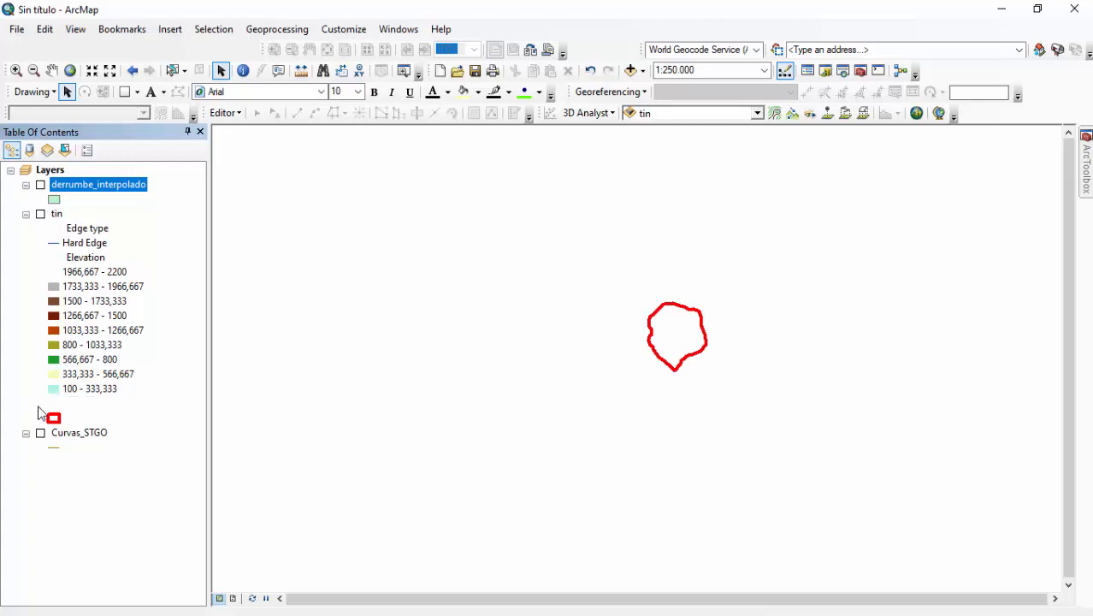
pyautogui.click(40, 186)
pyautogui.click(40, 187)
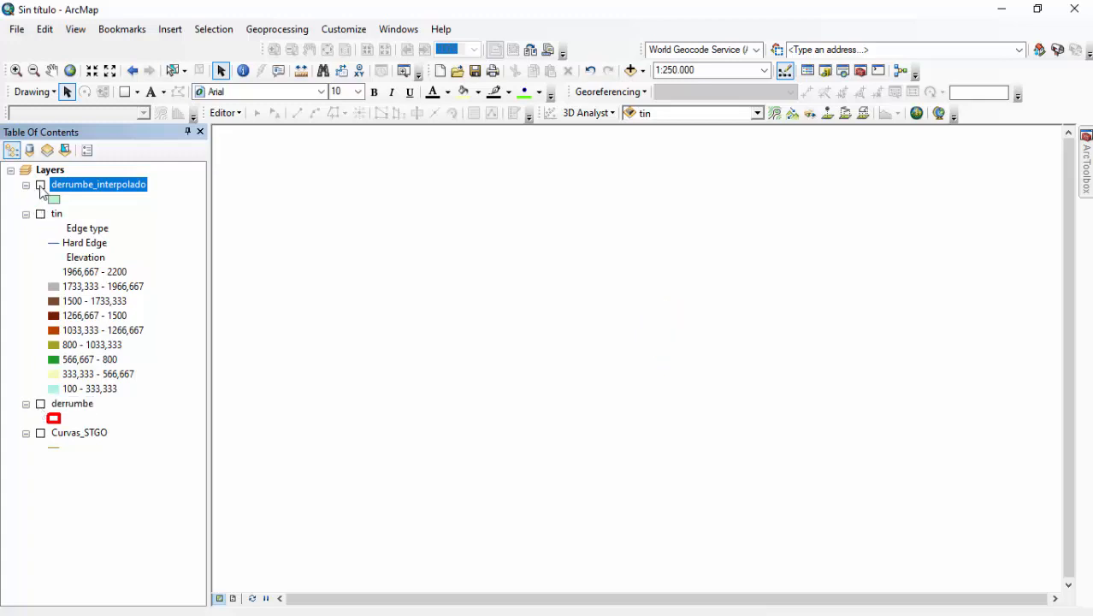
pyautogui.click(40, 186)
pyautogui.click(40, 185)
pyautogui.click(40, 186)
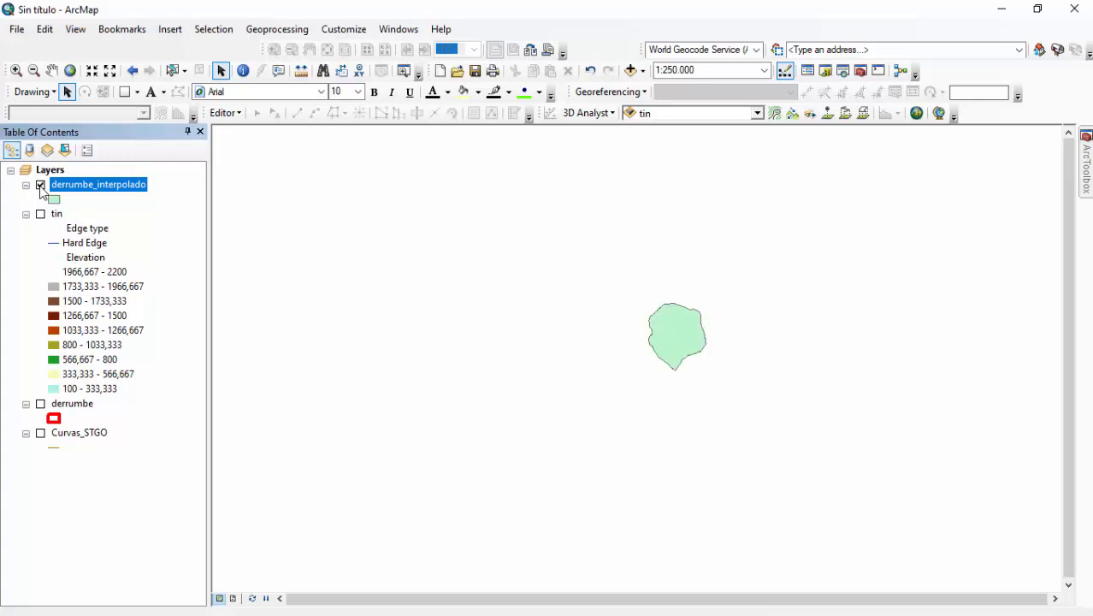
# - Collapse the derrumbe layer's legend and show the Curvas_STGO contours together with derrumbe_interpolado
pyautogui.click(65, 405)
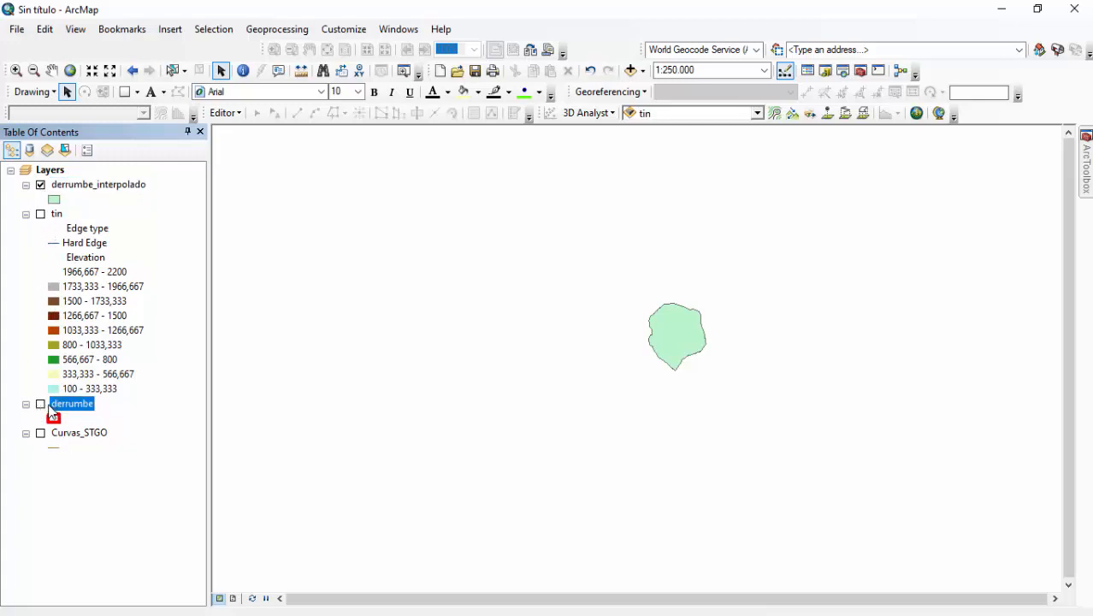
pyautogui.click(25, 404)
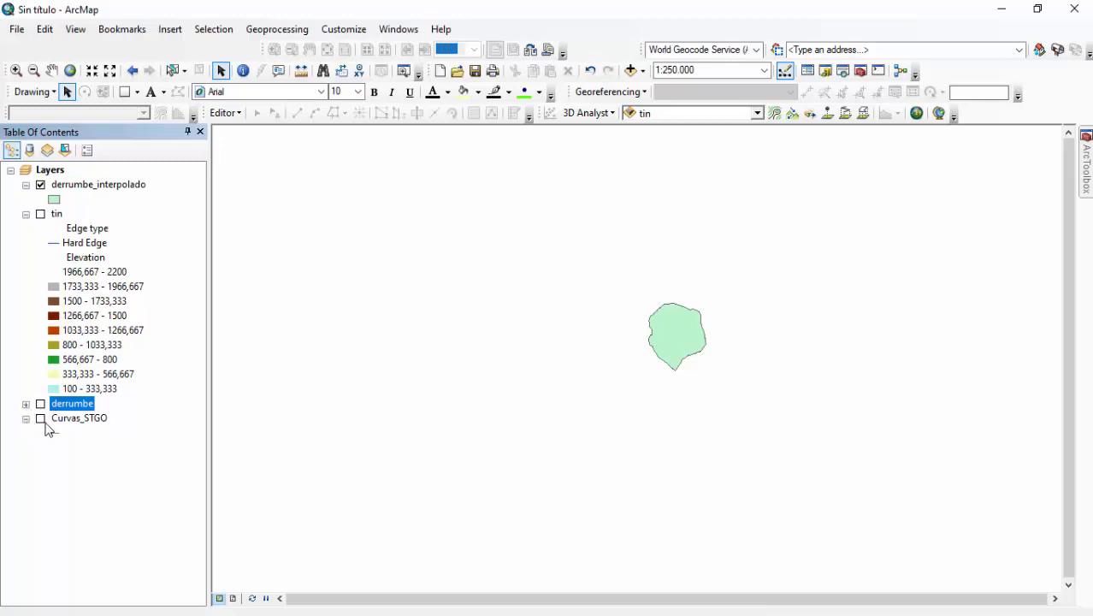
pyautogui.click(40, 418)
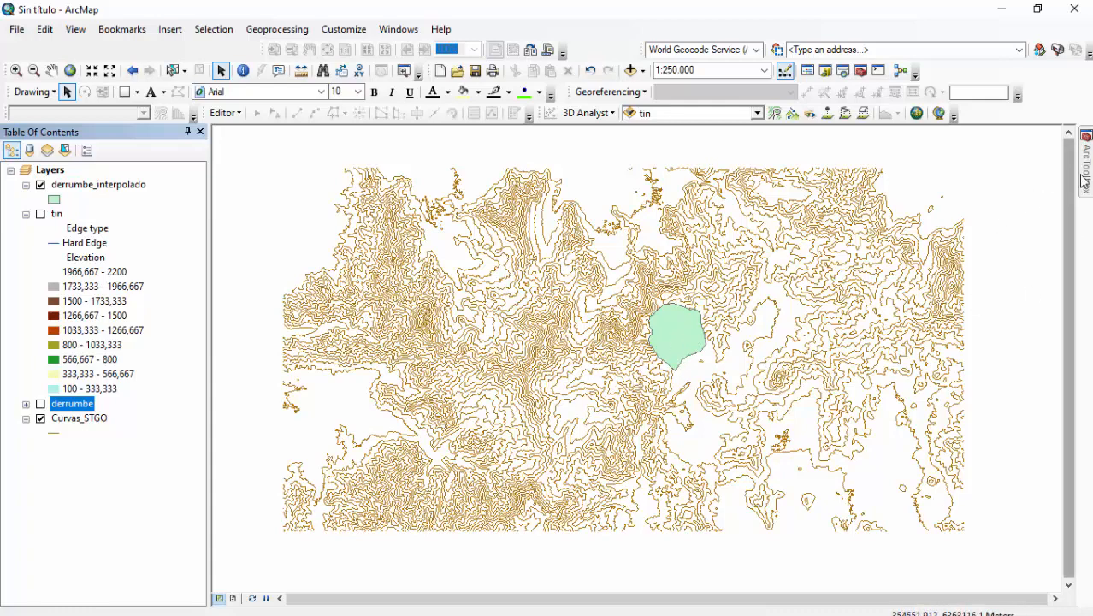
# - Set up the Erase overlay tool with Curvas_STGO as the input features and derrumbe_interpolado as the erase features
pyautogui.moveTo(1086, 171)
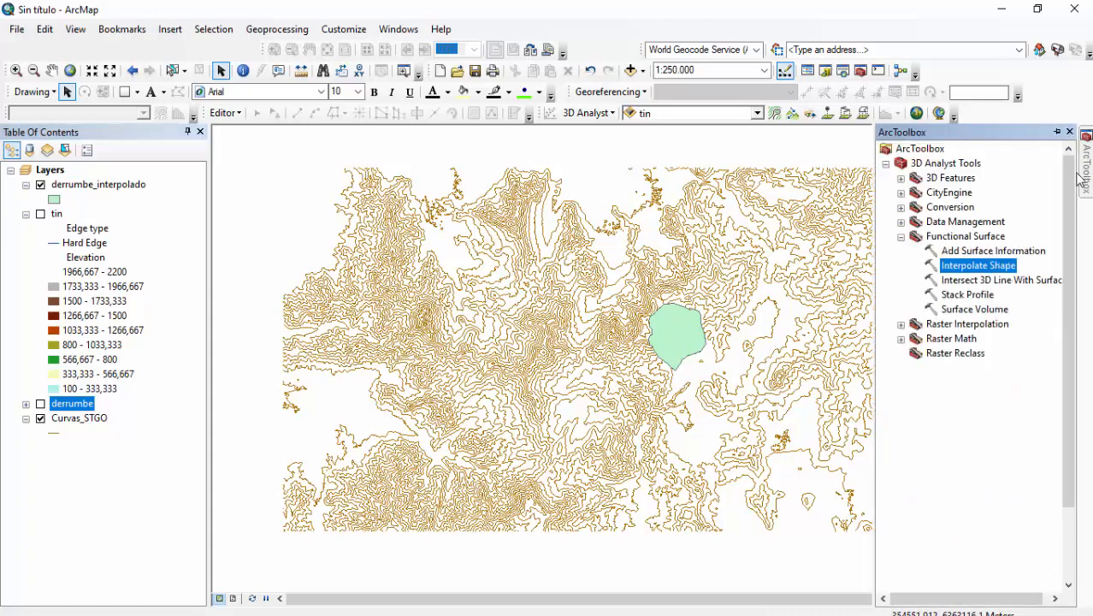
pyautogui.click(887, 165)
pyautogui.click(885, 178)
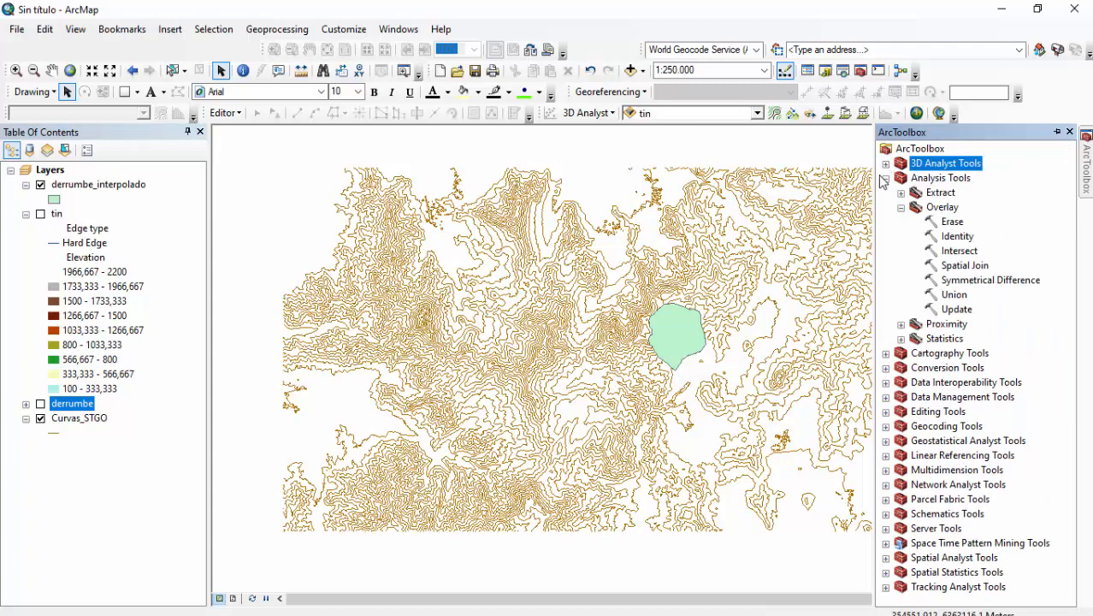
pyautogui.click(936, 210)
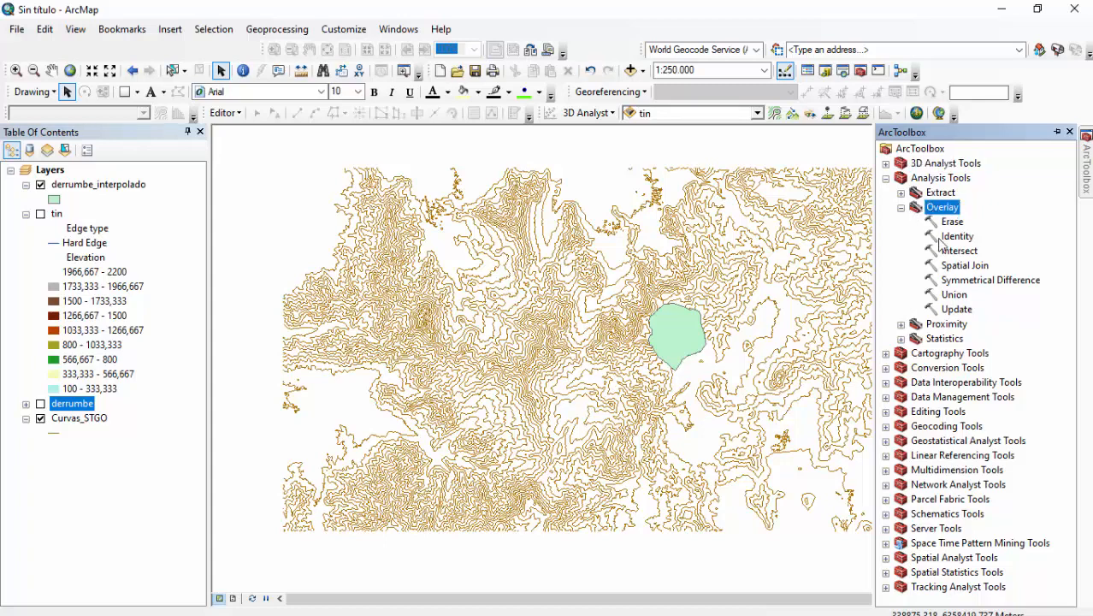
pyautogui.click(952, 223)
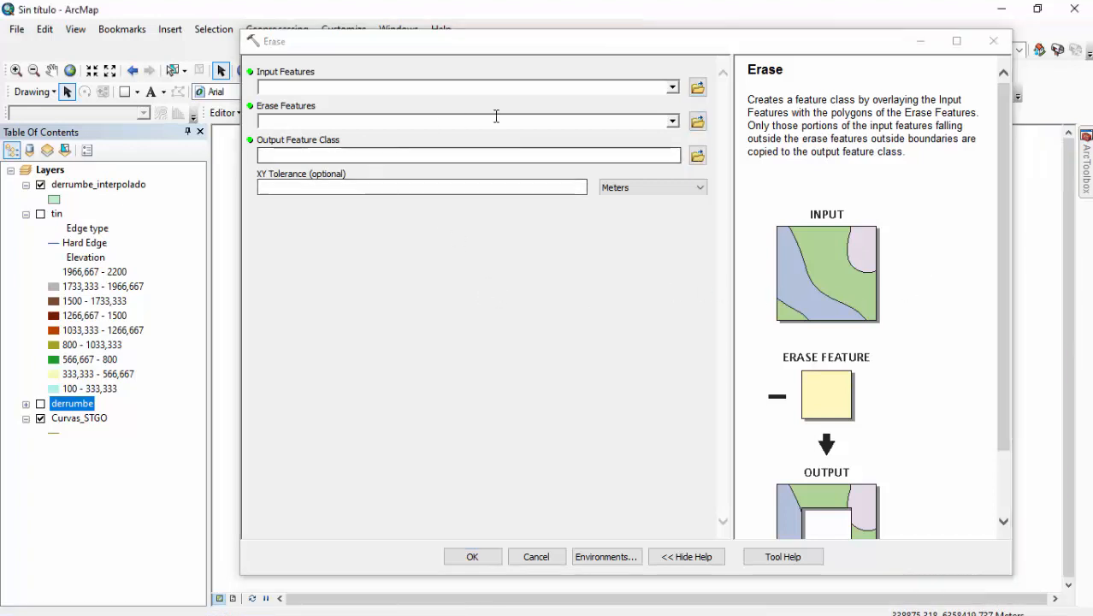
pyautogui.click(672, 88)
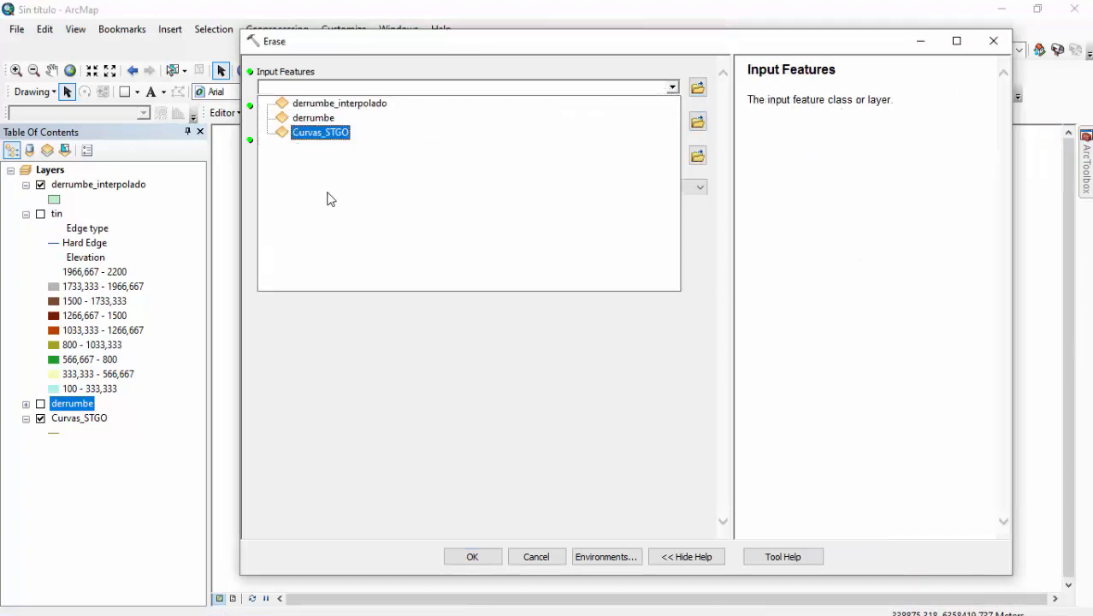
pyautogui.click(321, 134)
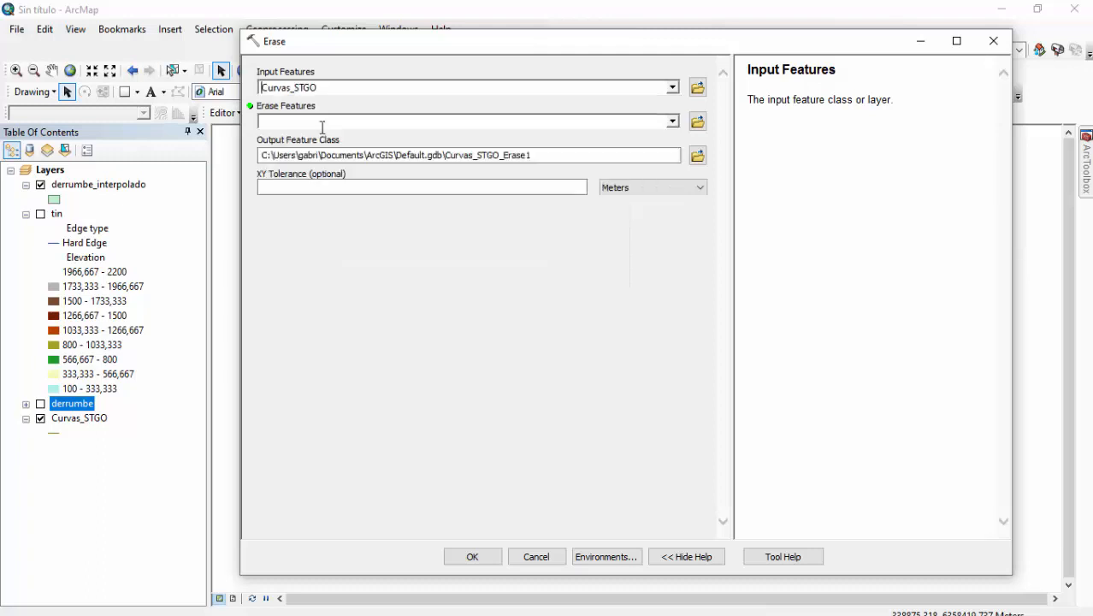
pyautogui.click(673, 122)
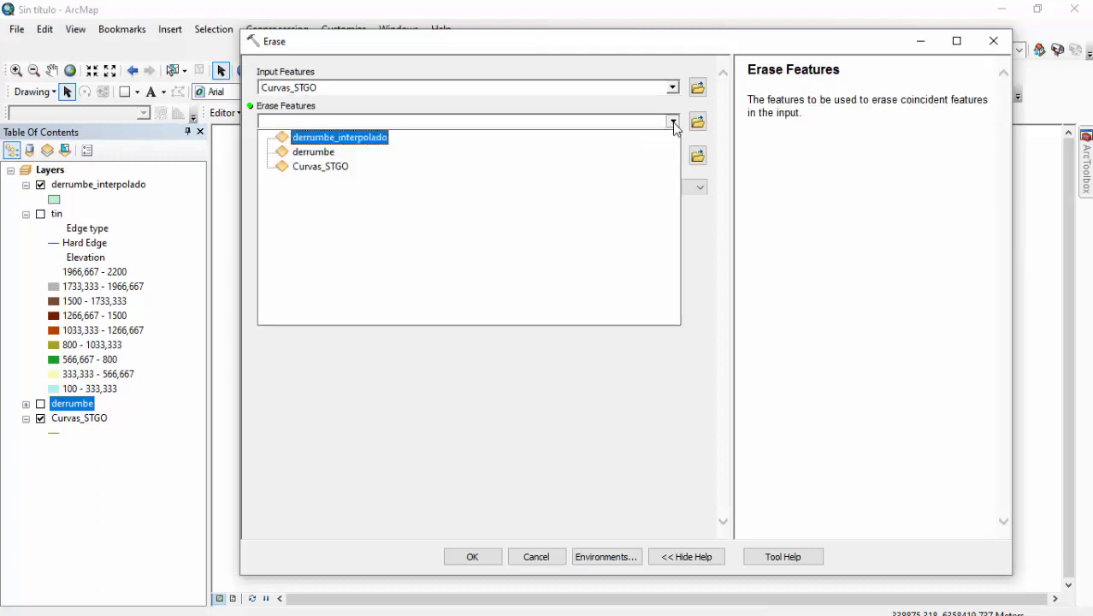
pyautogui.click(315, 140)
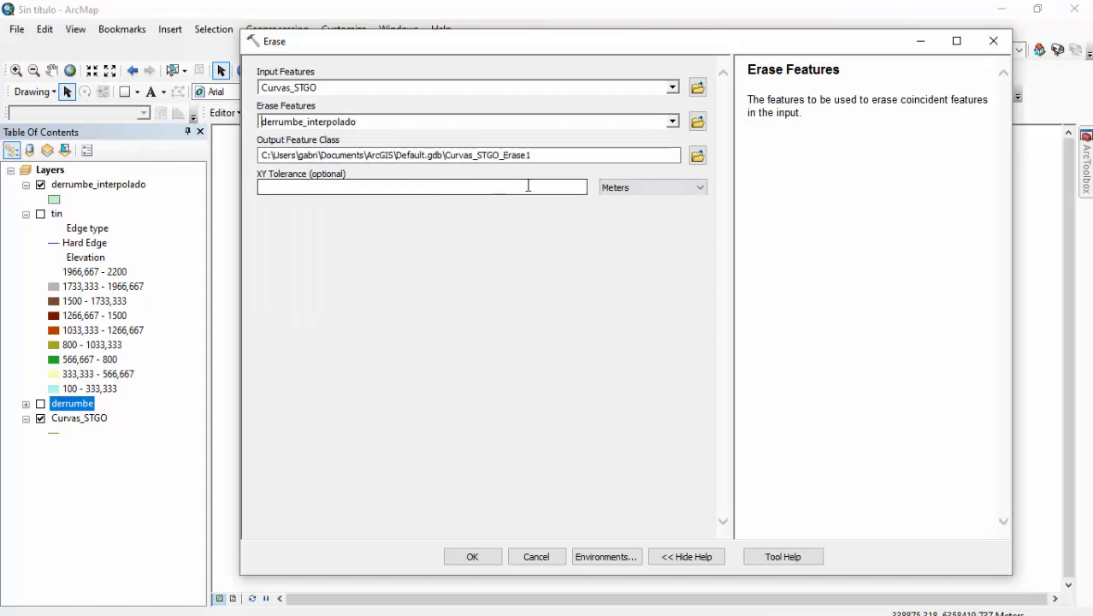
# - Run the erase with output curvas_interpolado in the derrumbe folder, and hide the Curvas_STGO and derrumbe_interpolado layers
pyautogui.click(698, 155)
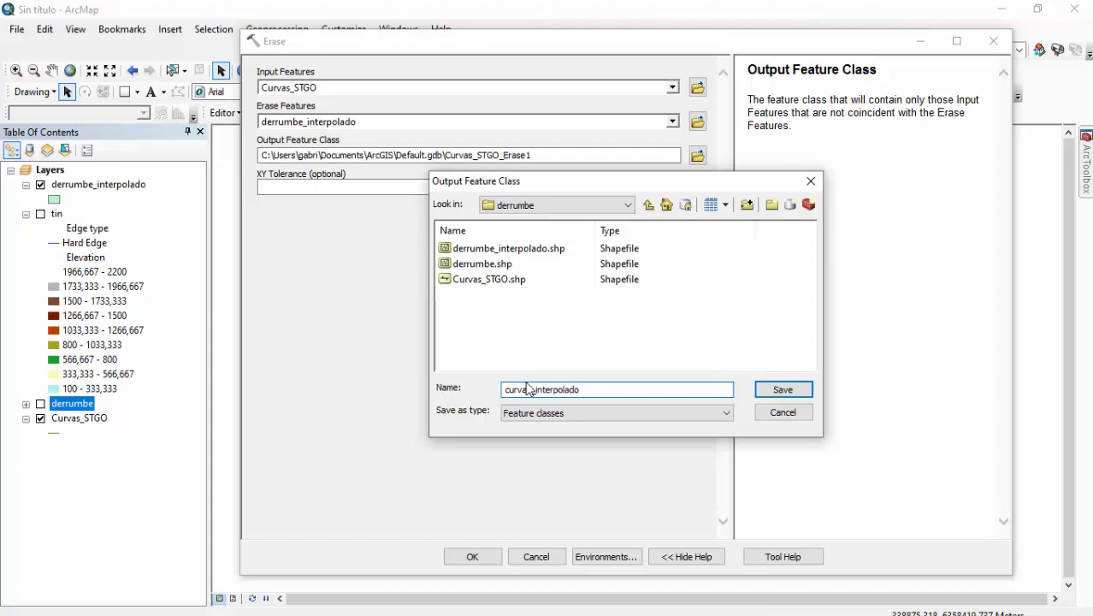
pyautogui.click(772, 389)
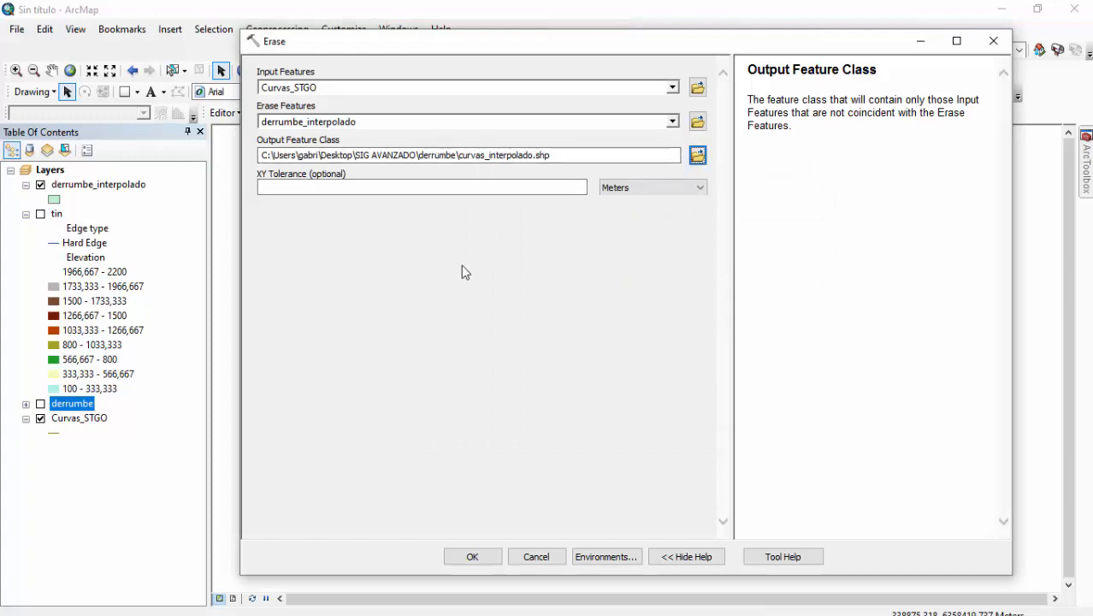
pyautogui.click(472, 558)
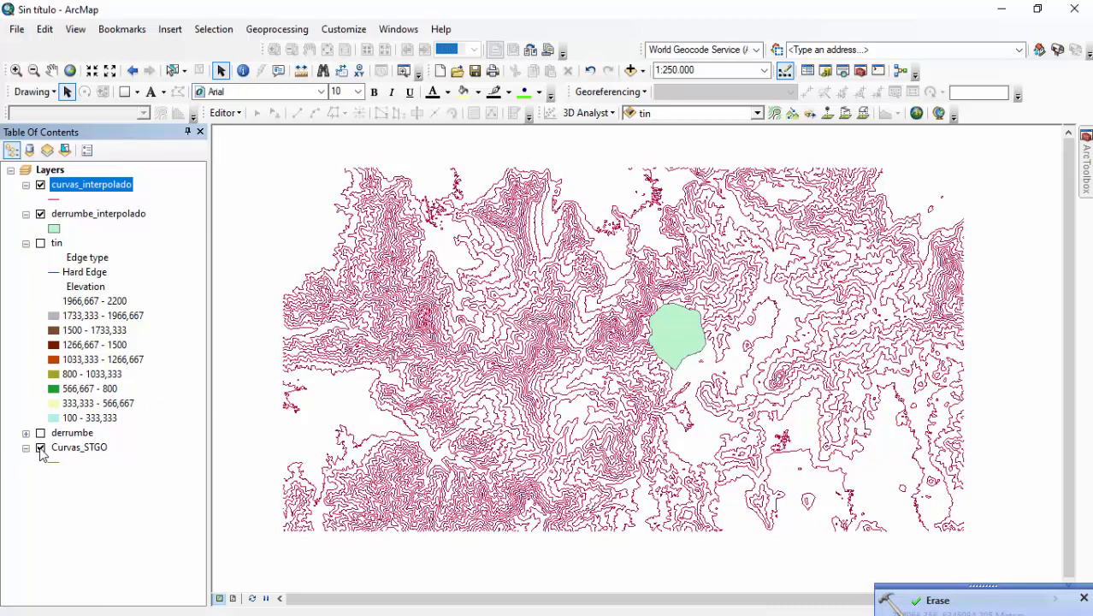
pyautogui.click(41, 448)
pyautogui.click(40, 214)
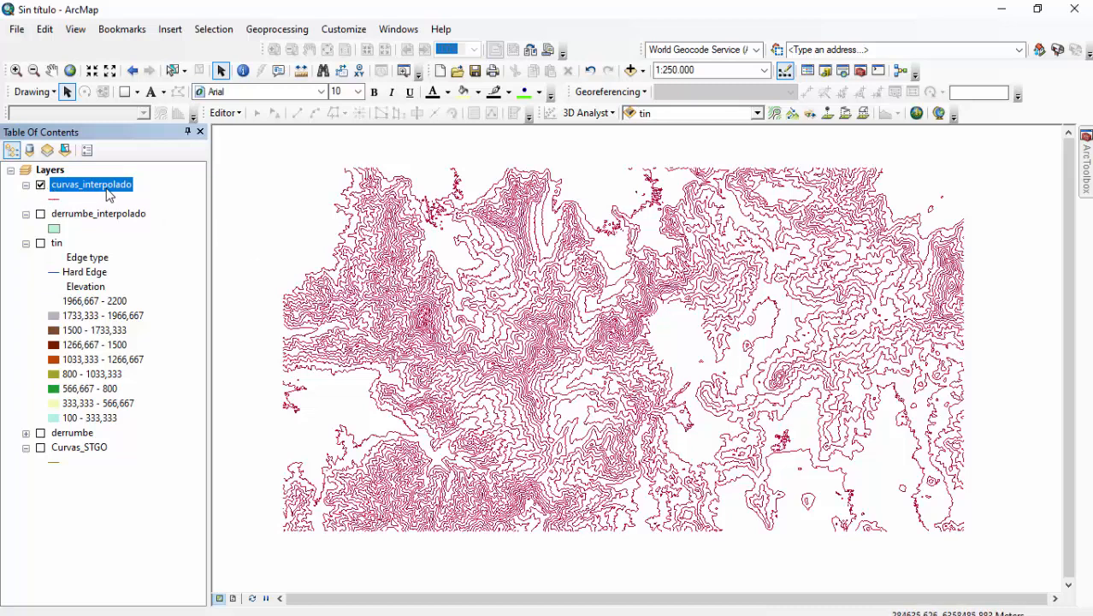
# - Create the TIN tin2 from the curvas_interpolado layer, using ELEVATION as the height source and hard line triangulation
pyautogui.click(608, 118)
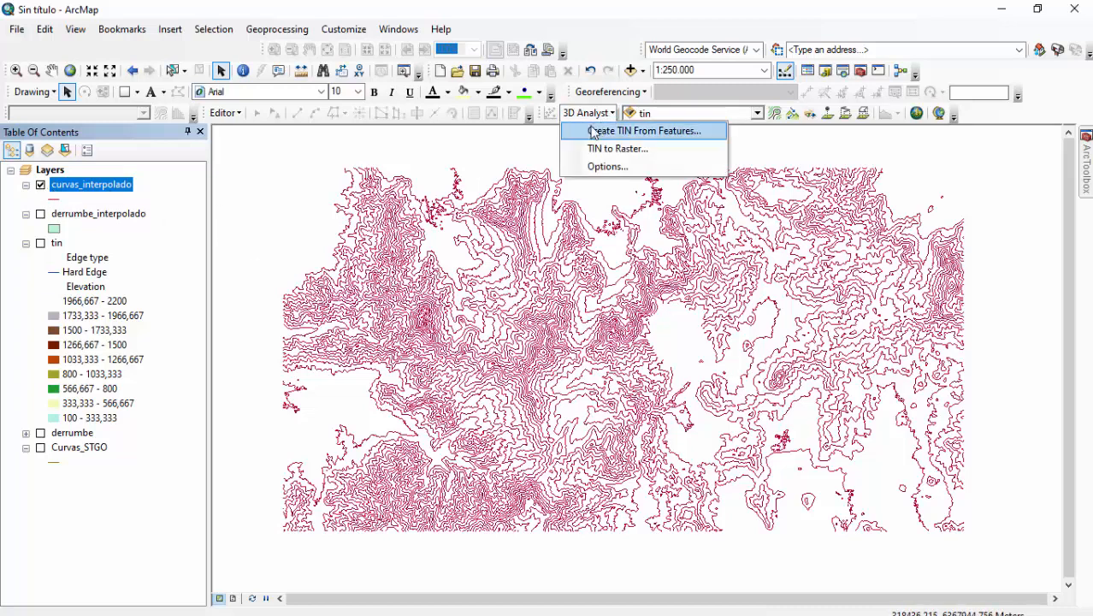
pyautogui.click(619, 135)
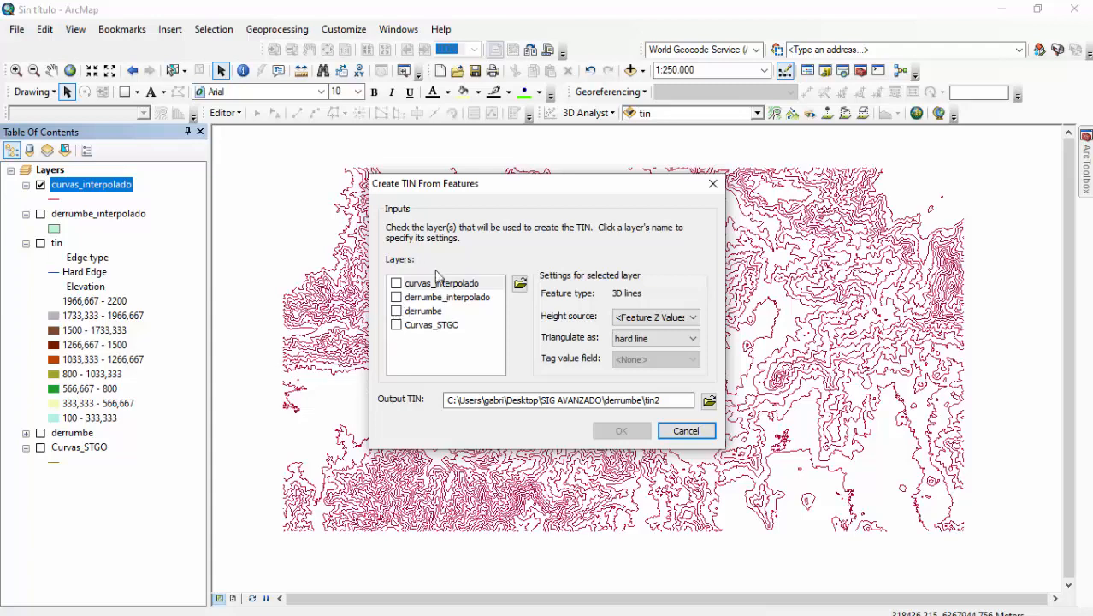
pyautogui.click(395, 283)
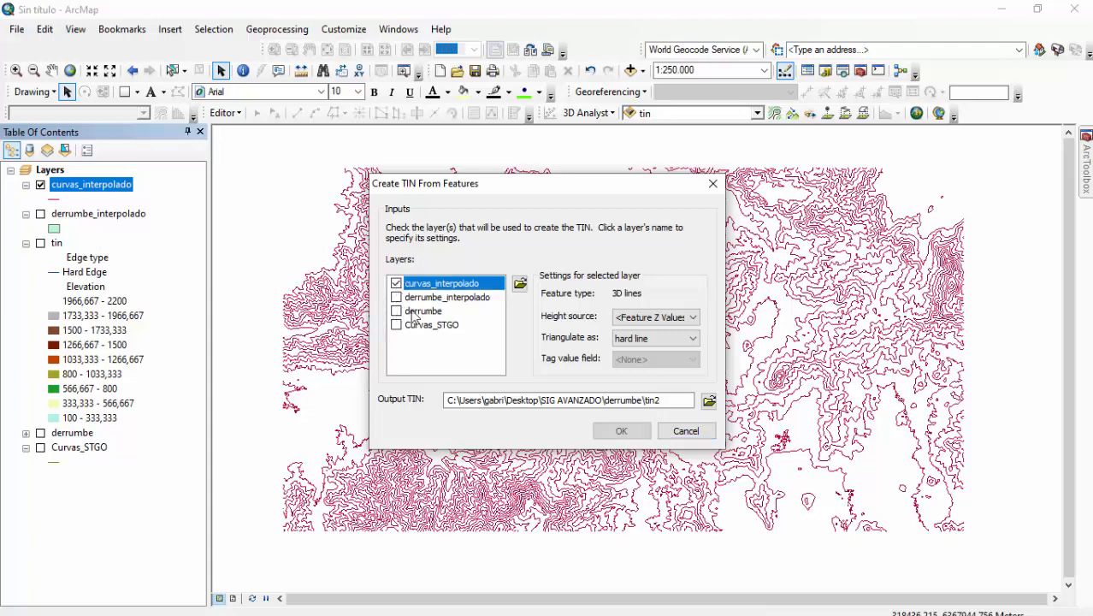
pyautogui.click(645, 318)
pyautogui.click(636, 342)
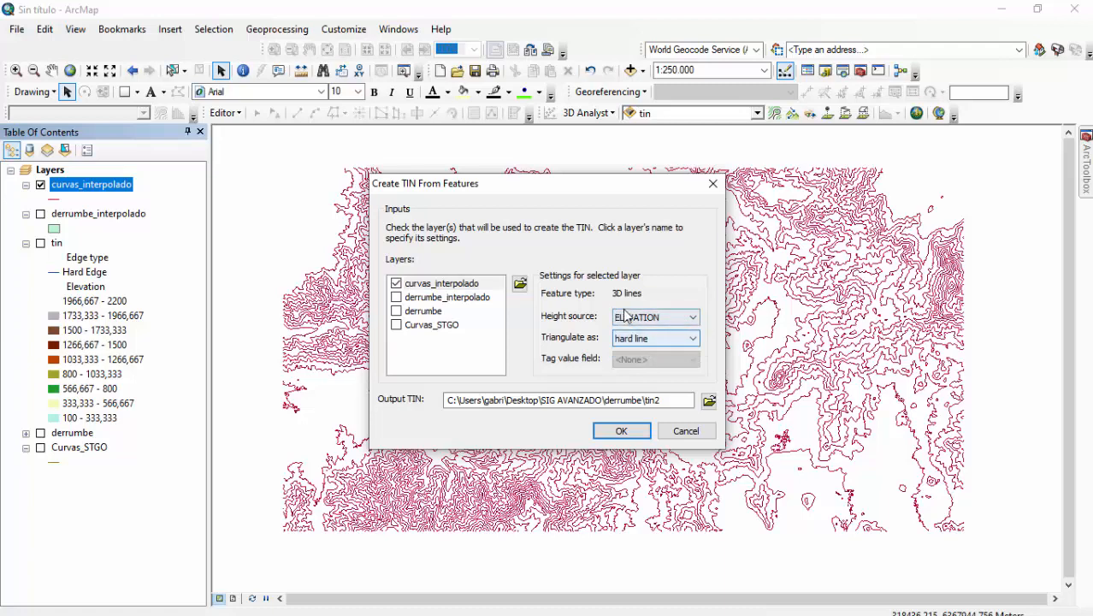
pyautogui.click(624, 430)
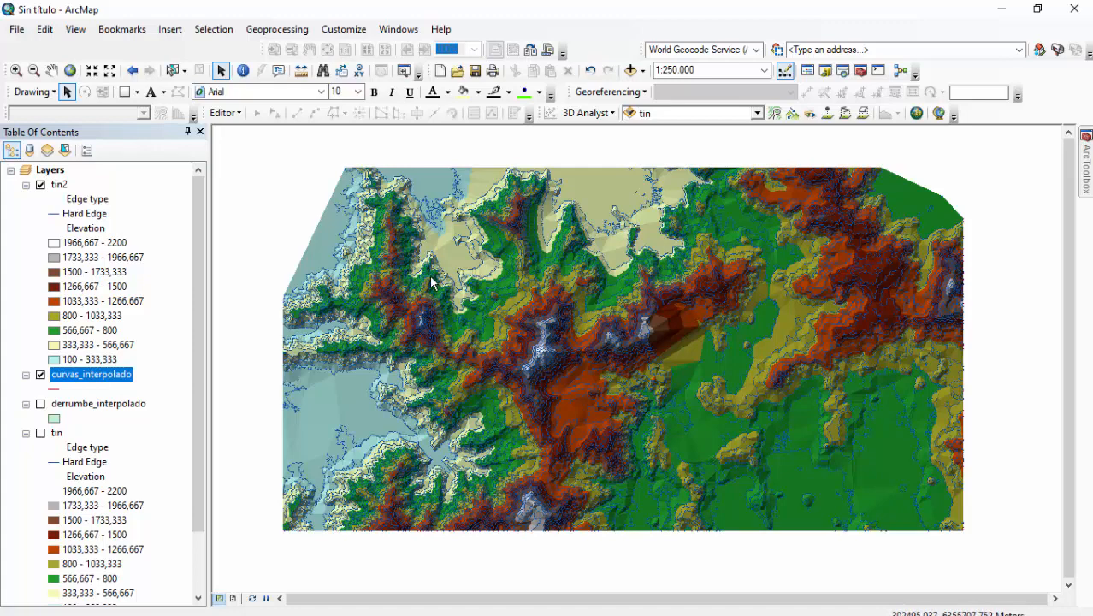
# - Start a new shapefile named cuadro in the derrumbe folder with Polygon as its feature type
pyautogui.click(821, 75)
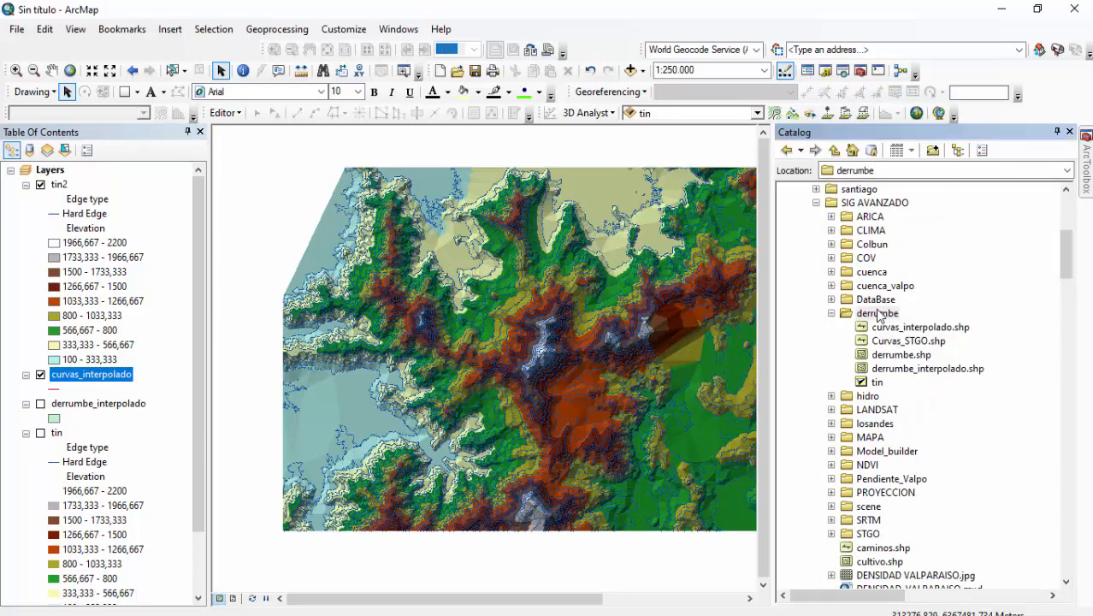
pyautogui.rightClick(878, 315)
pyautogui.moveTo(895, 414)
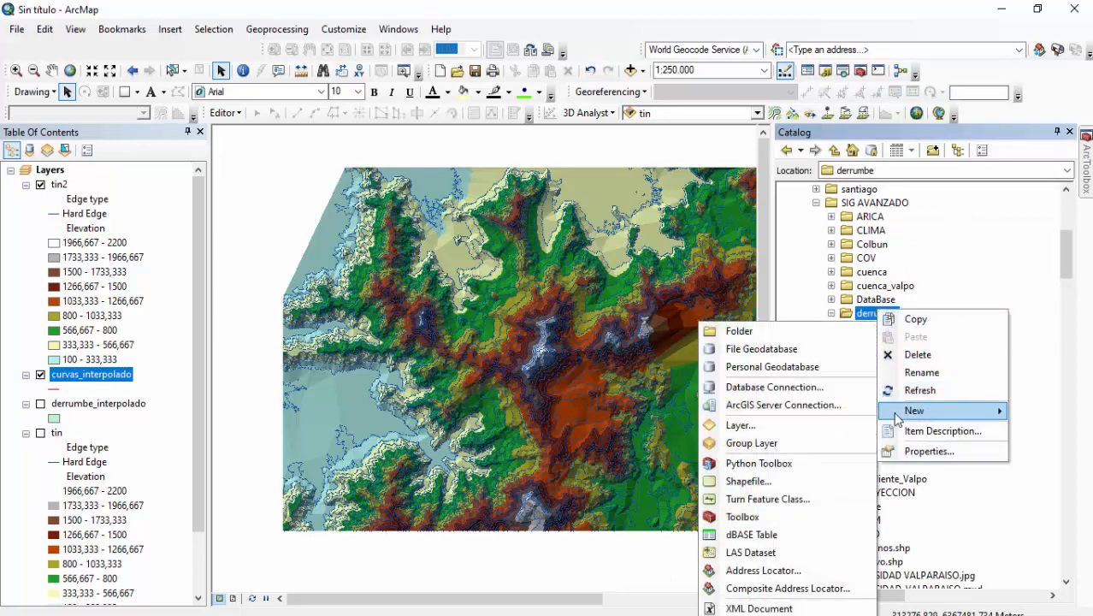
pyautogui.click(742, 517)
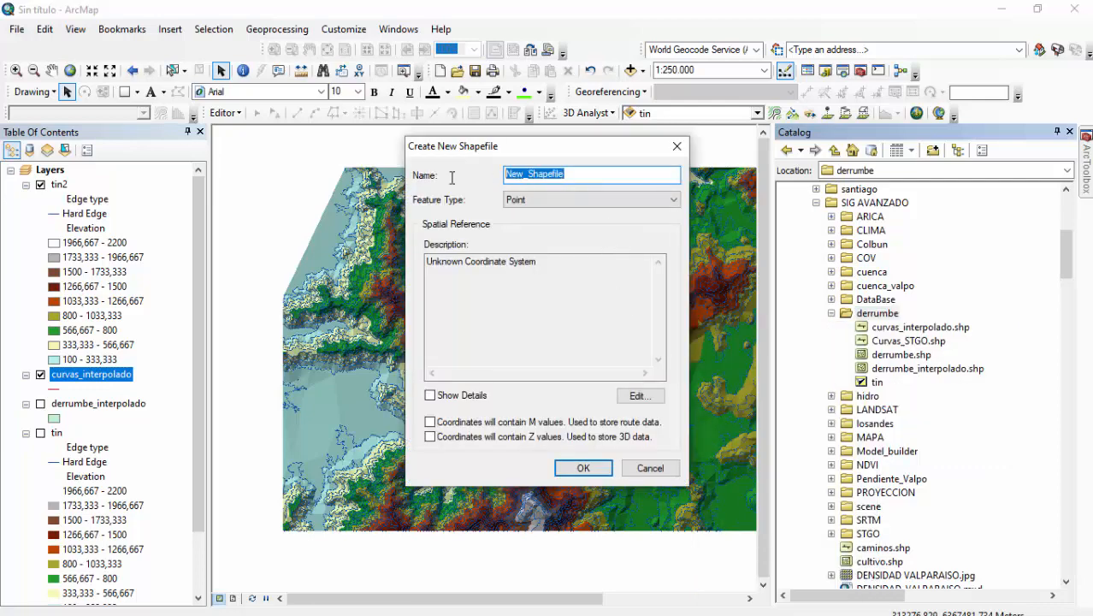
pyautogui.write('cuadro')
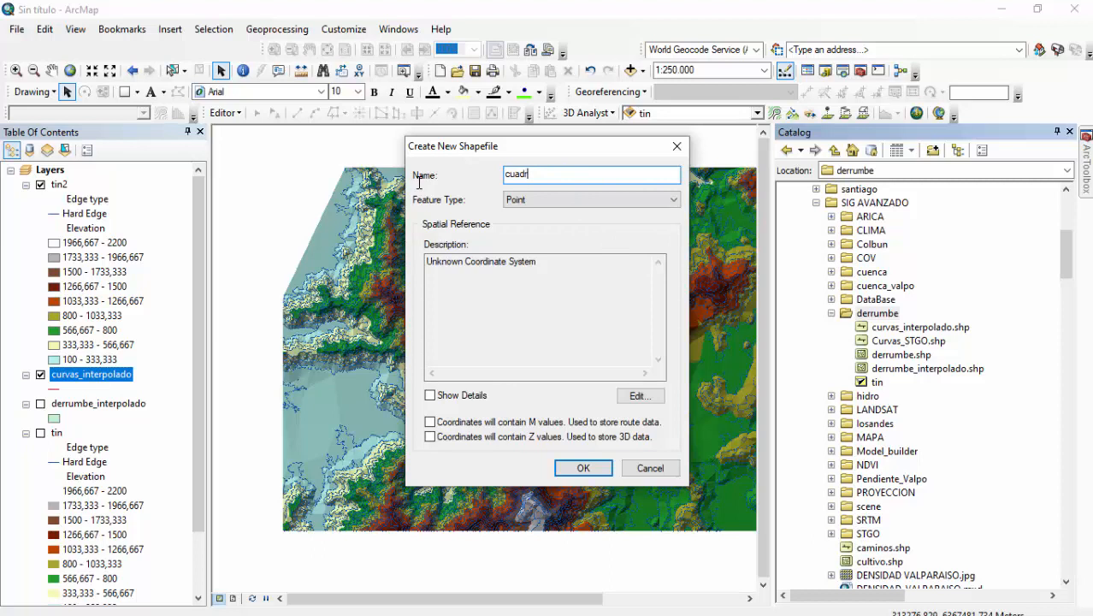
pyautogui.click(518, 202)
pyautogui.click(520, 236)
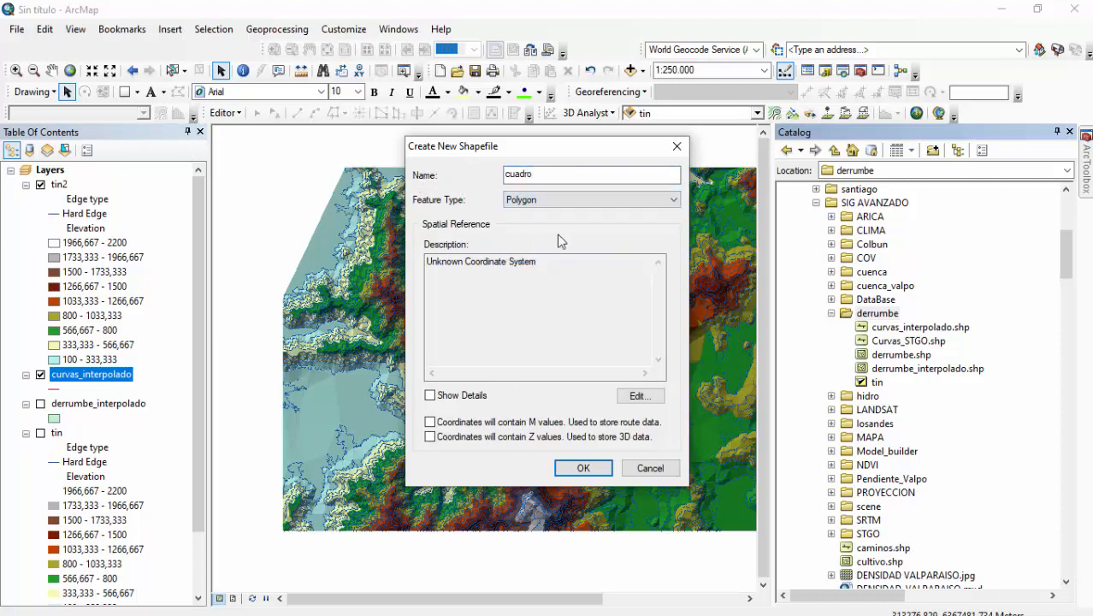
# - Assign WGS 1984 UTM Zone 19S to the cuadro shapefile, create it and close the catalog
pyautogui.click(639, 395)
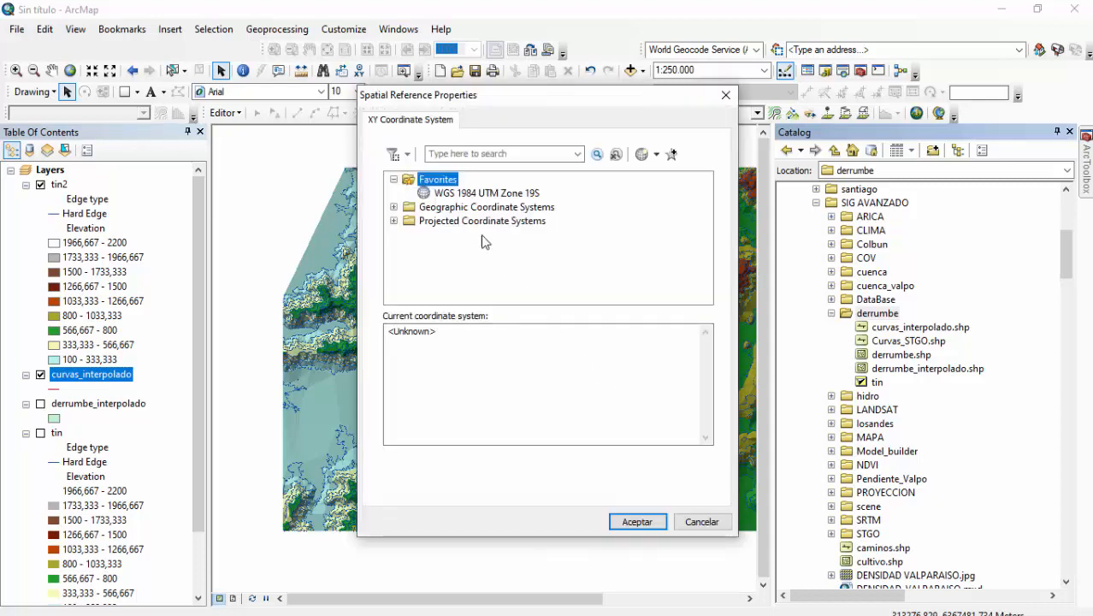
pyautogui.click(457, 195)
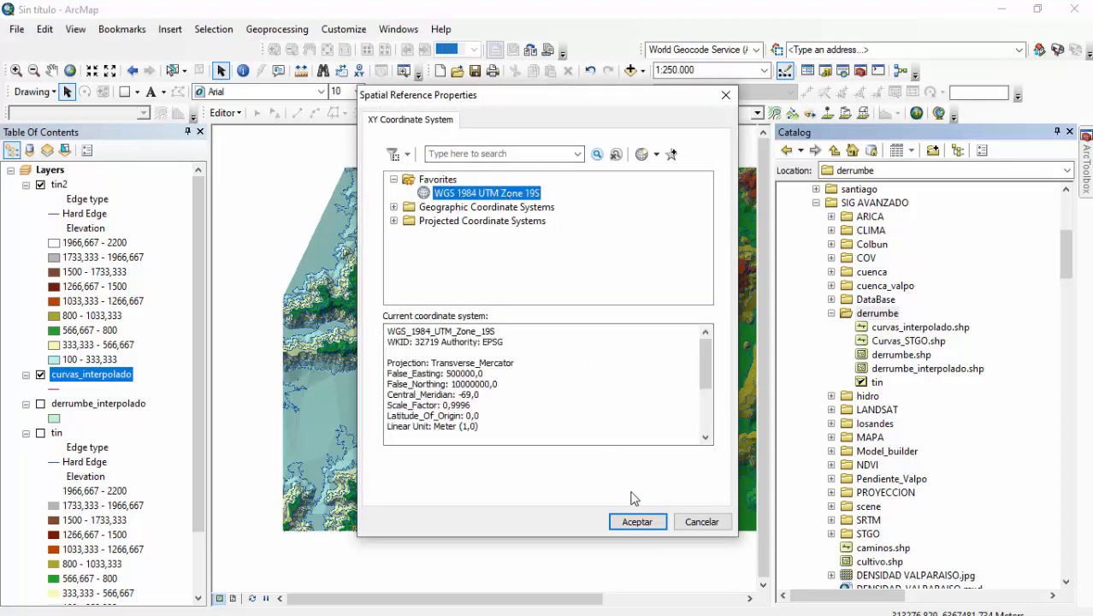
pyautogui.click(637, 521)
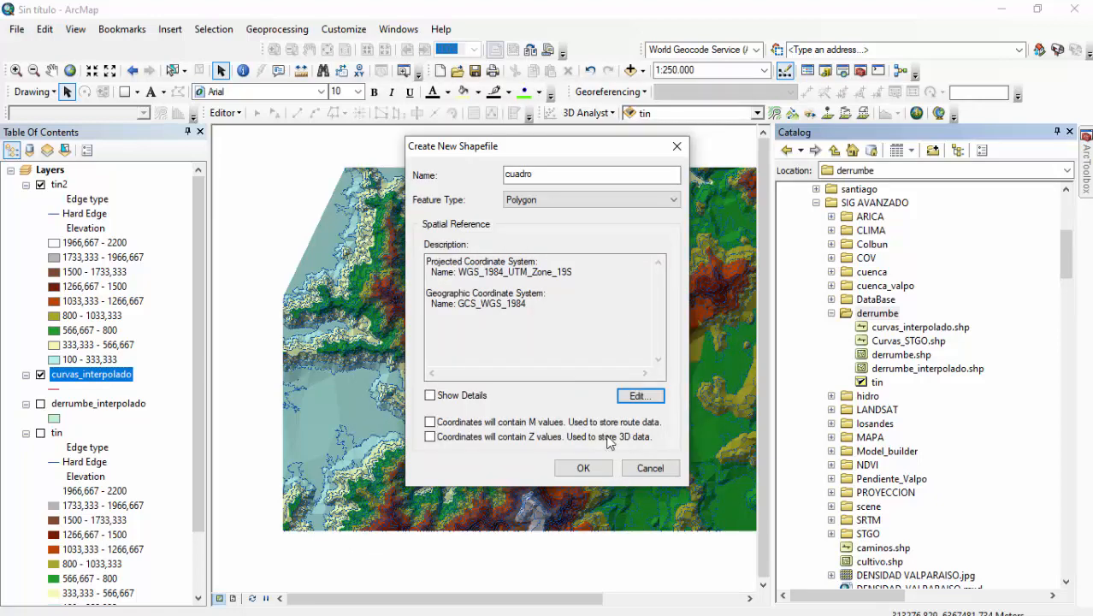
pyautogui.click(588, 471)
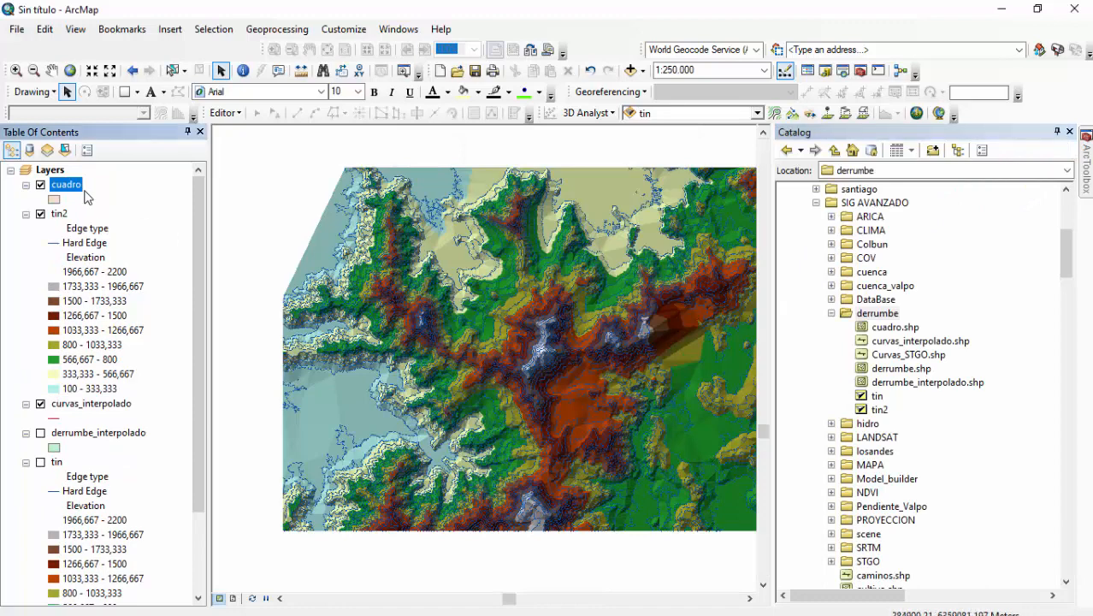
pyautogui.click(1069, 132)
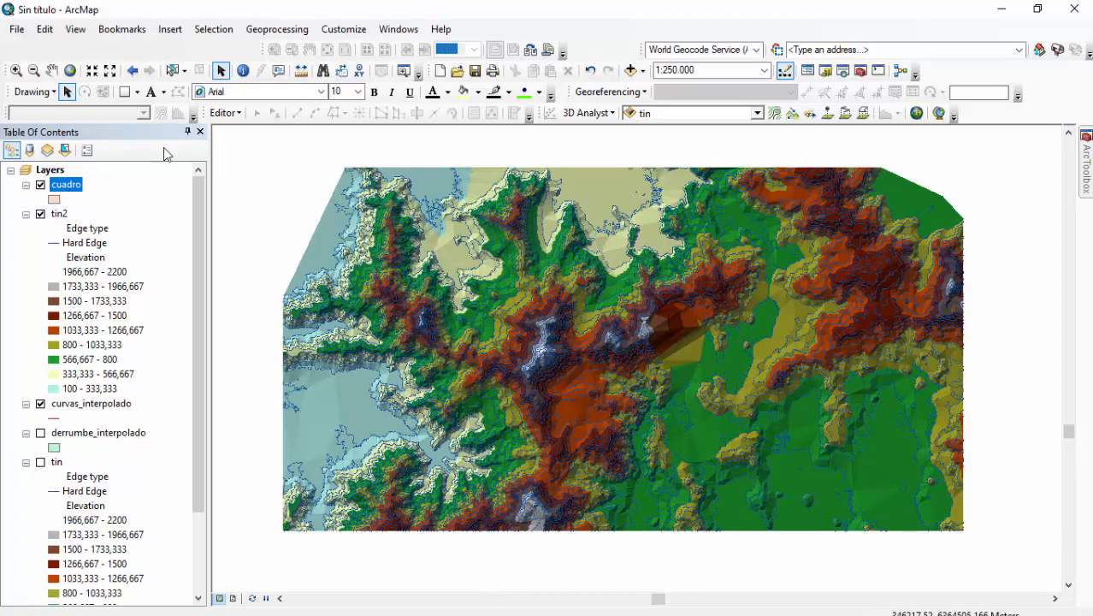
# - Draw a rectangle about 44 km by 22 km in the cuadro layer over the central TIN area, and save the edits
pyautogui.click(225, 112)
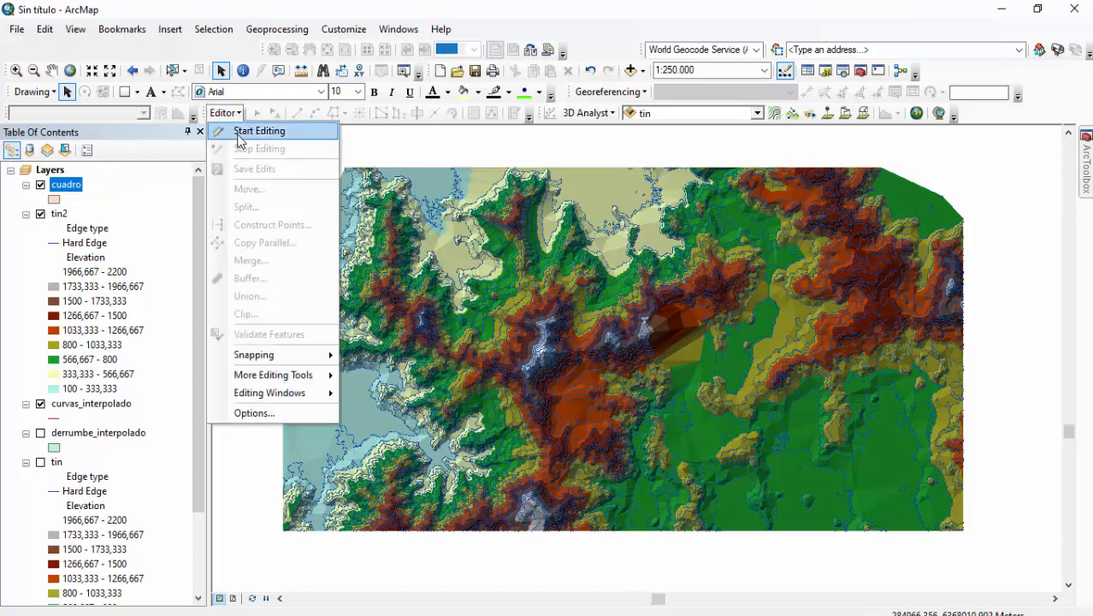
pyautogui.click(241, 130)
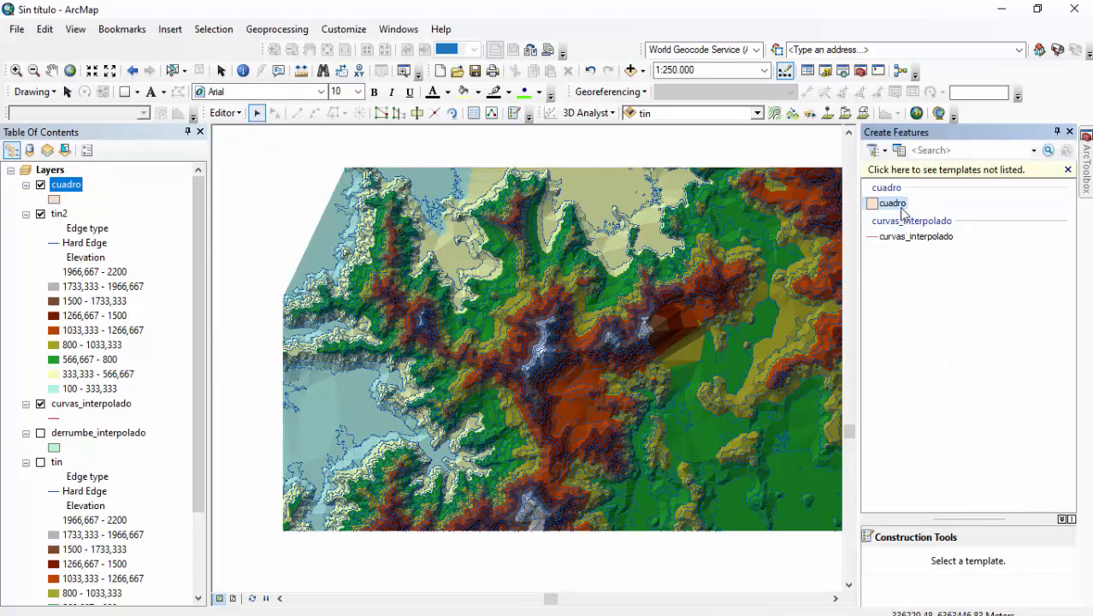
pyautogui.click(893, 204)
pyautogui.click(911, 577)
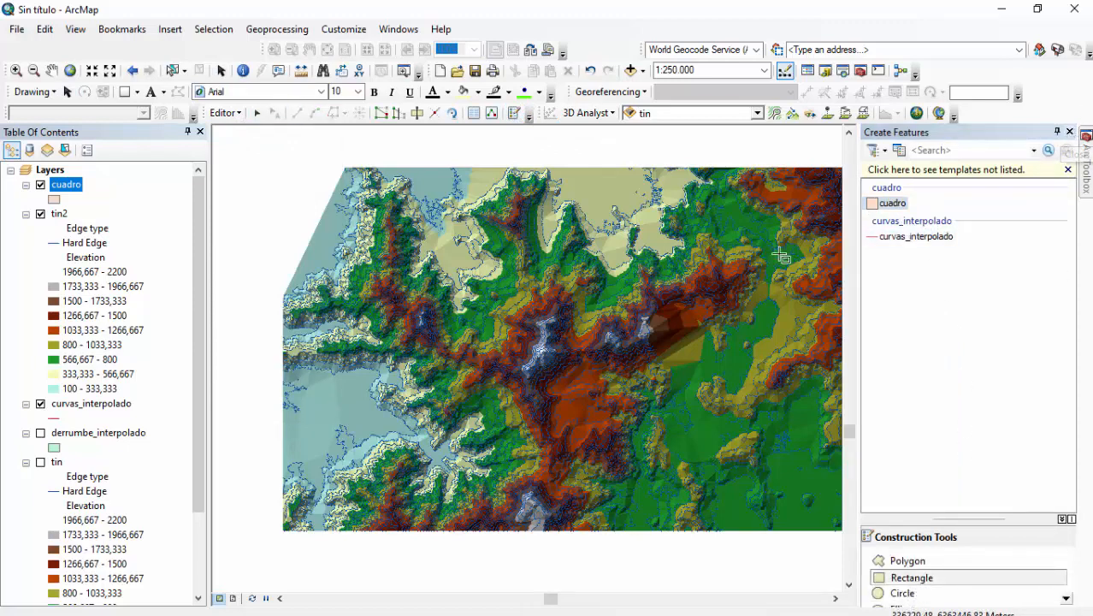
pyautogui.click(1069, 132)
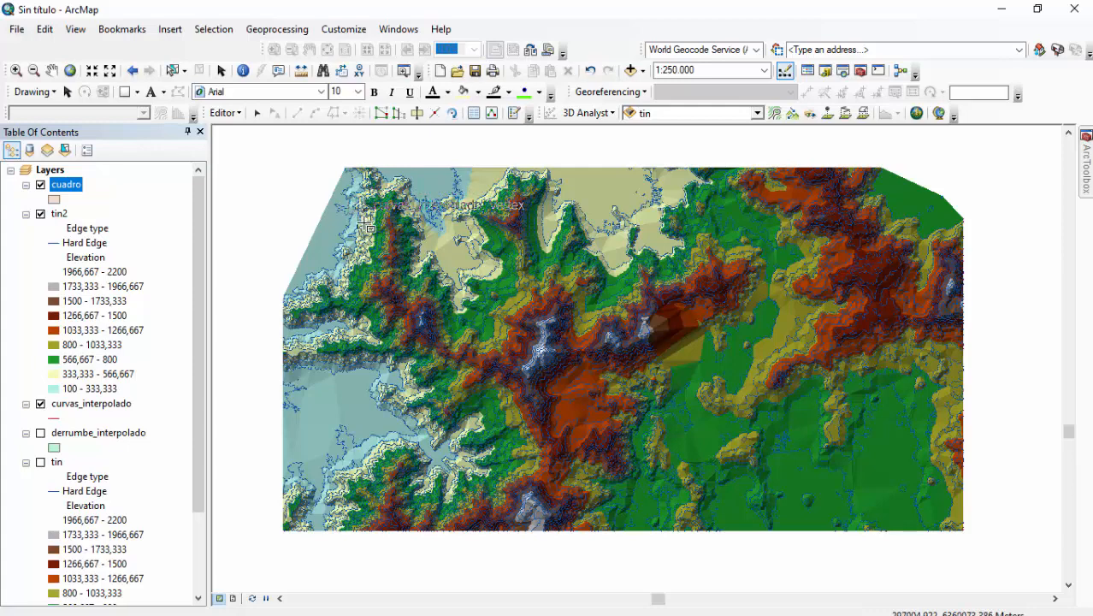
pyautogui.click(384, 224)
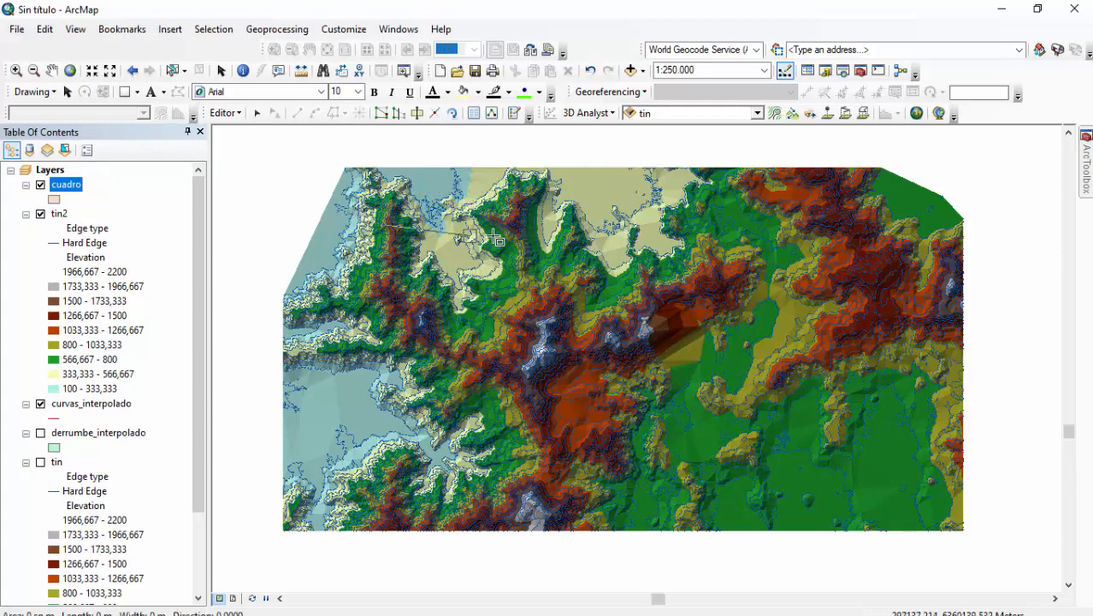
pyautogui.click(885, 223)
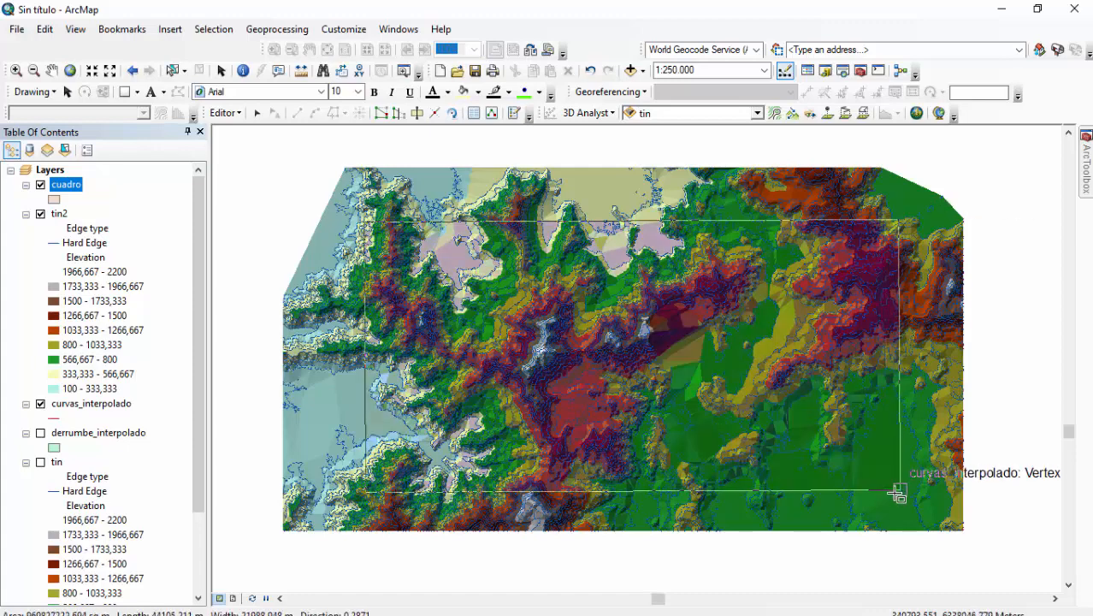
pyautogui.click(851, 511)
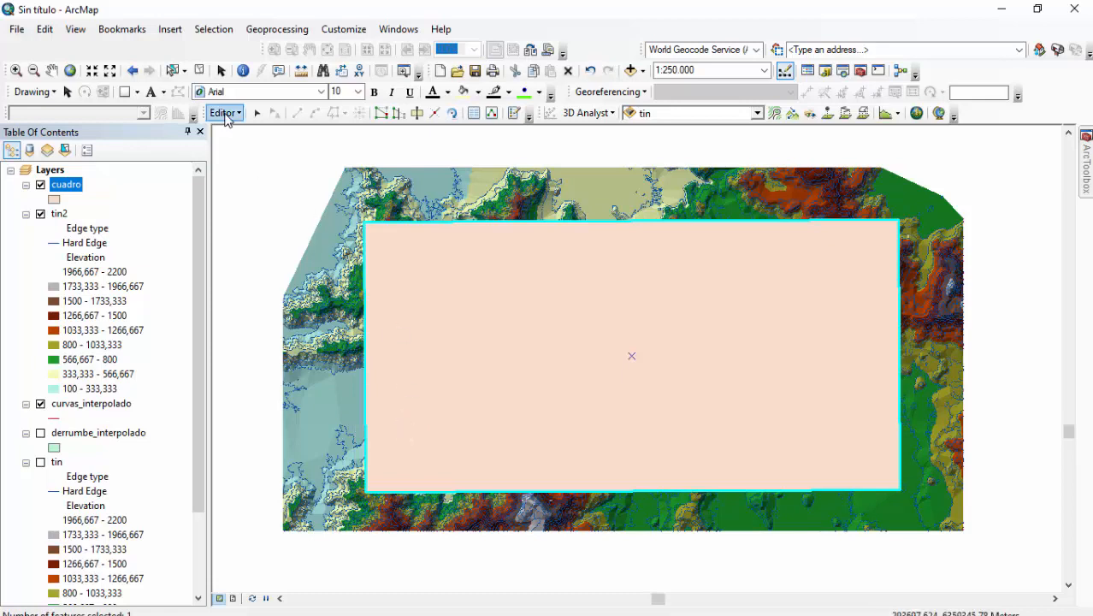
pyautogui.click(226, 114)
pyautogui.click(233, 149)
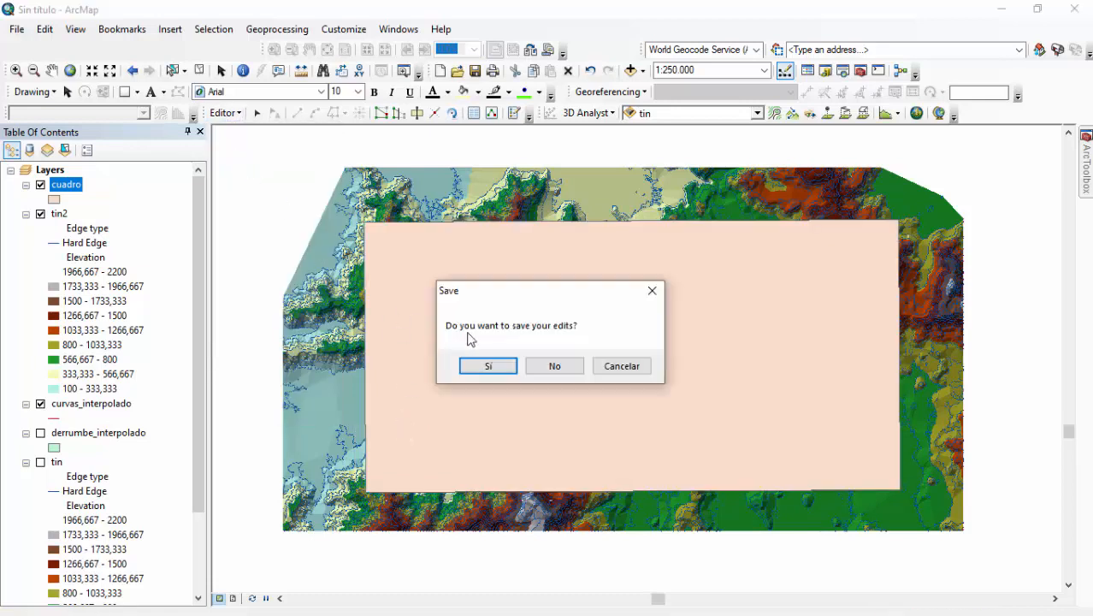
pyautogui.click(486, 366)
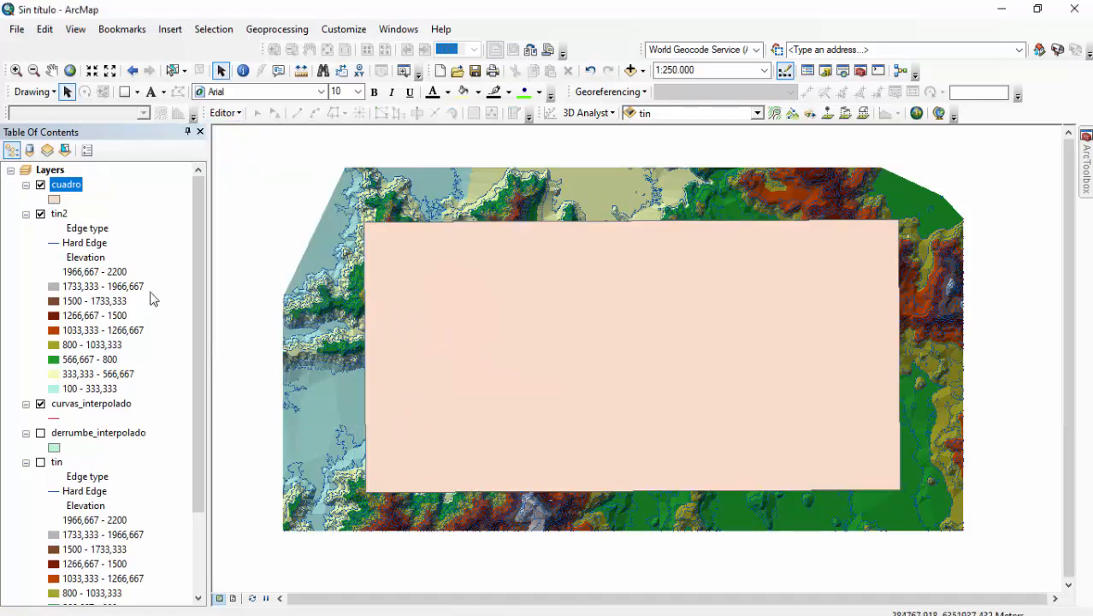
# - Symbolize the cuadro layer with no fill and a yellow outline of width 2
pyautogui.click(55, 202)
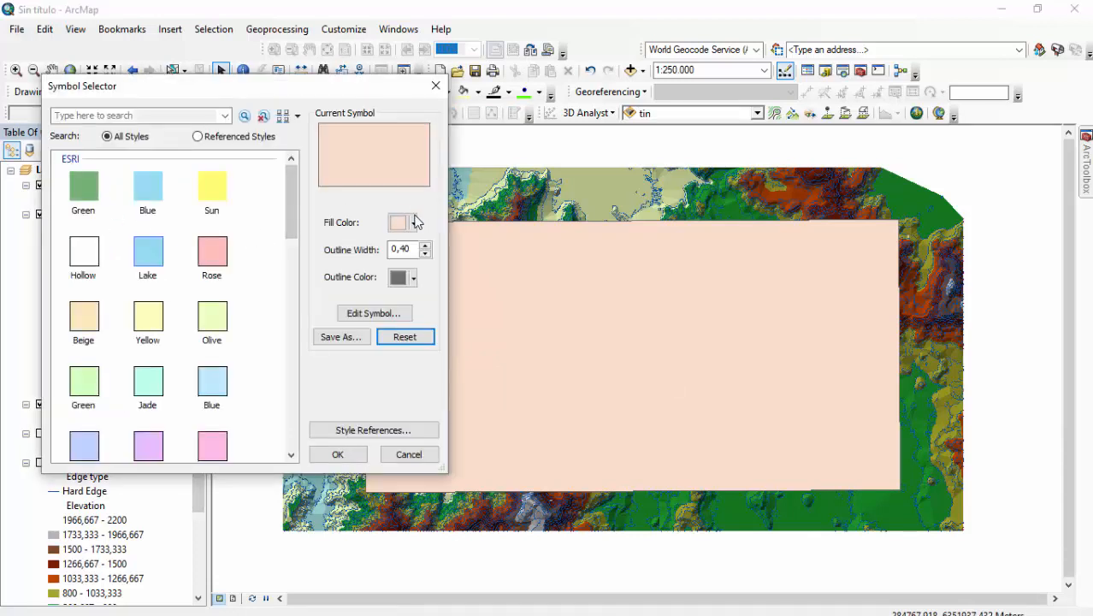
pyautogui.click(405, 224)
pyautogui.click(419, 250)
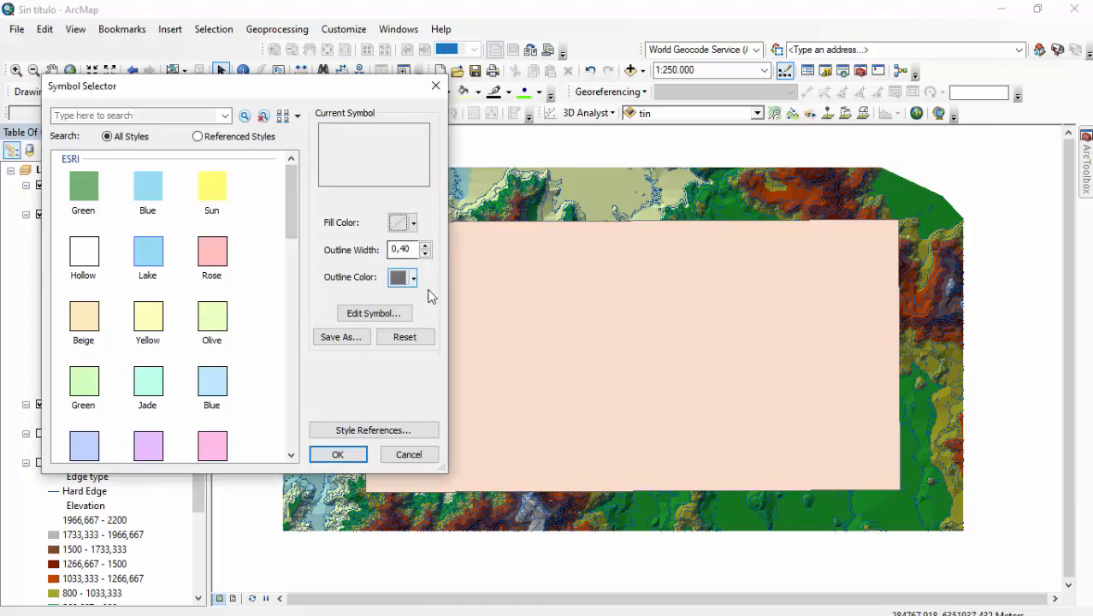
pyautogui.doubleClick(425, 246)
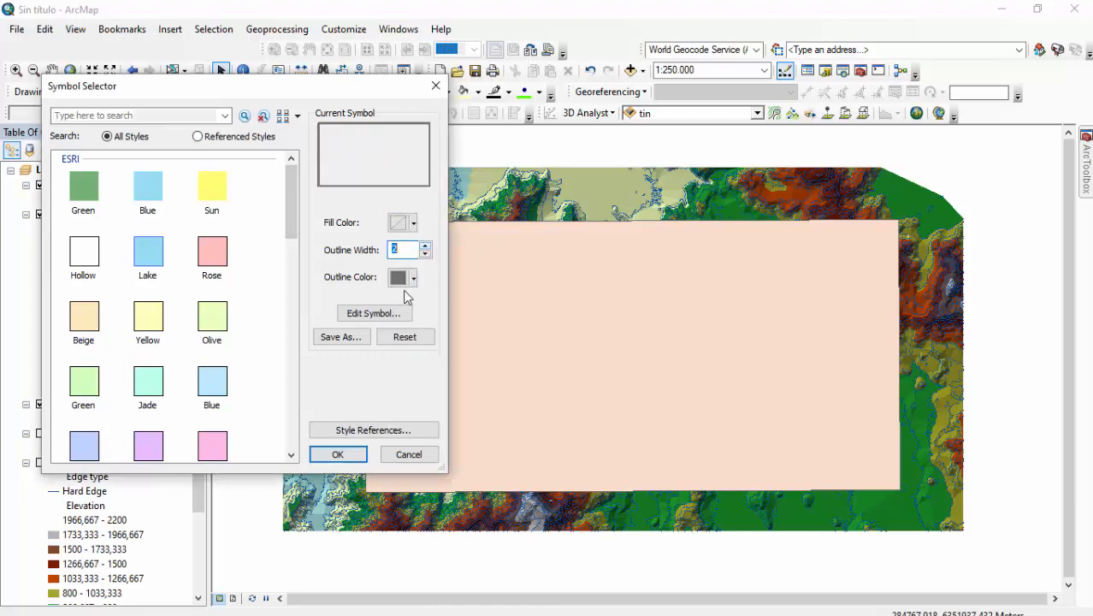
pyautogui.click(414, 278)
pyautogui.click(453, 350)
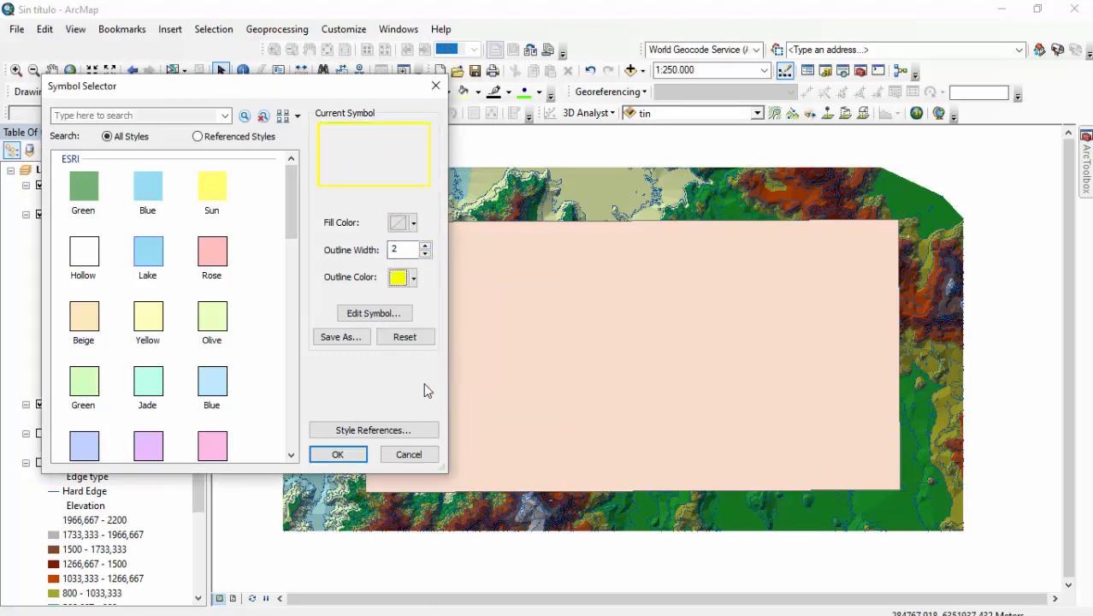
pyautogui.click(357, 454)
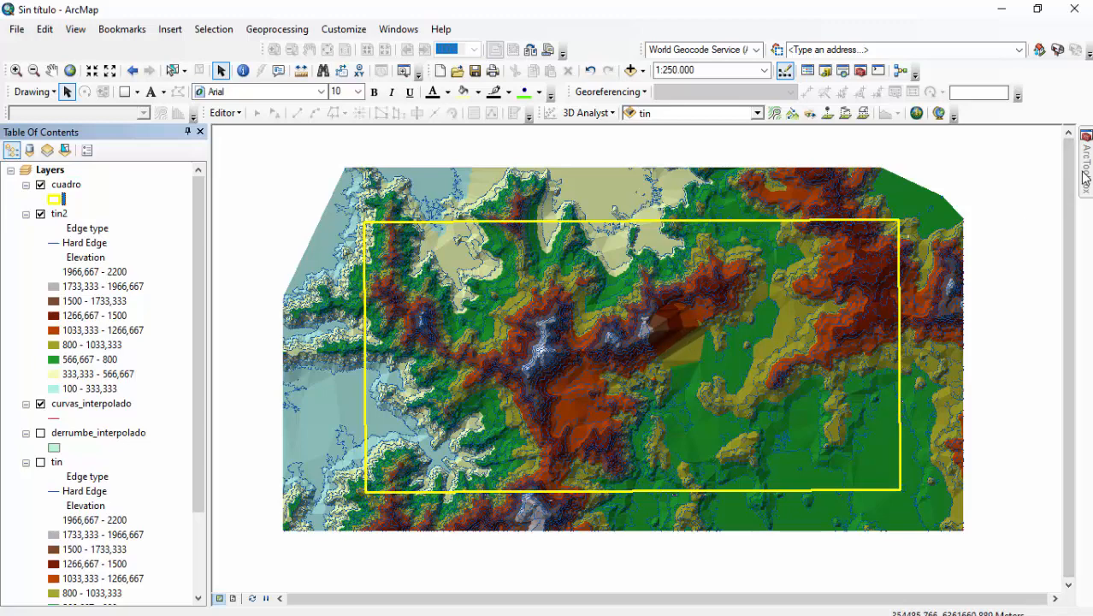
# - Set up Interpolate Shape with tin as the input surface and cuadro as the input feature class
pyautogui.moveTo(1087, 177)
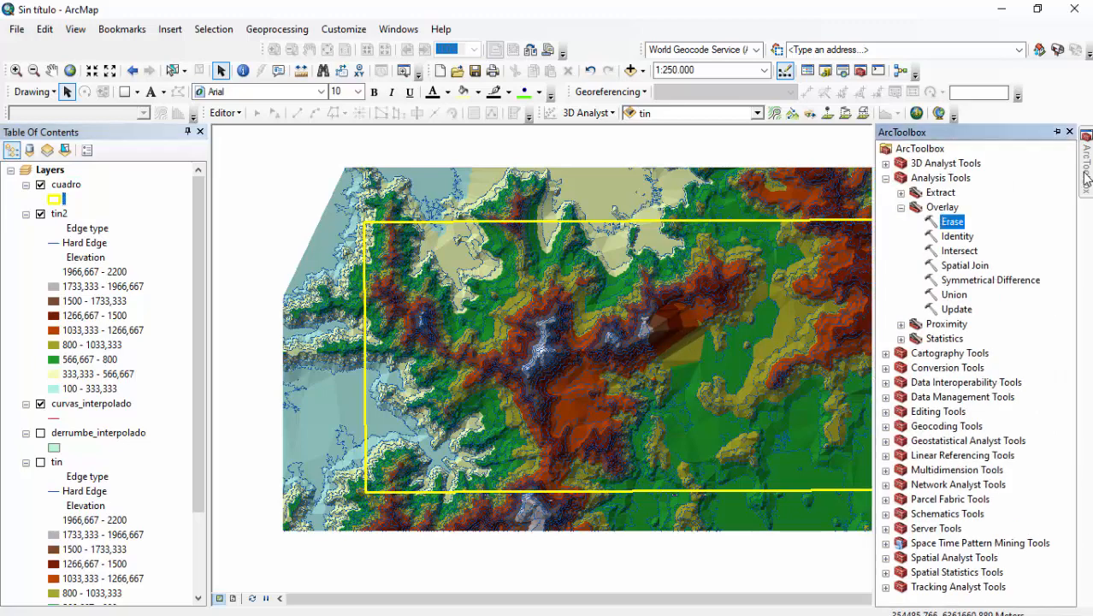
pyautogui.click(885, 178)
pyautogui.click(884, 179)
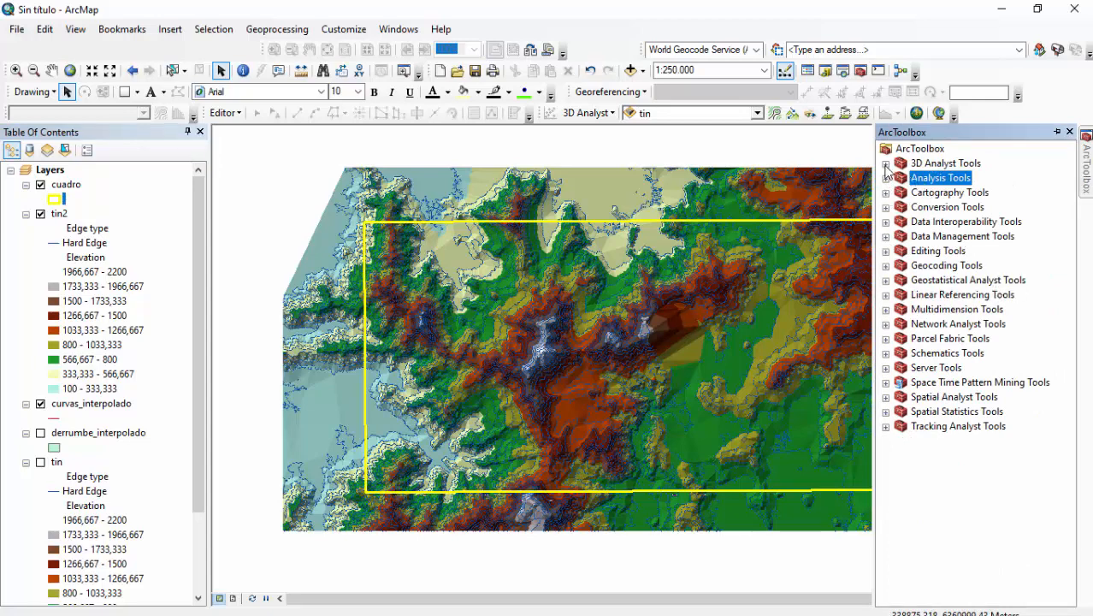
pyautogui.click(885, 164)
pyautogui.click(950, 239)
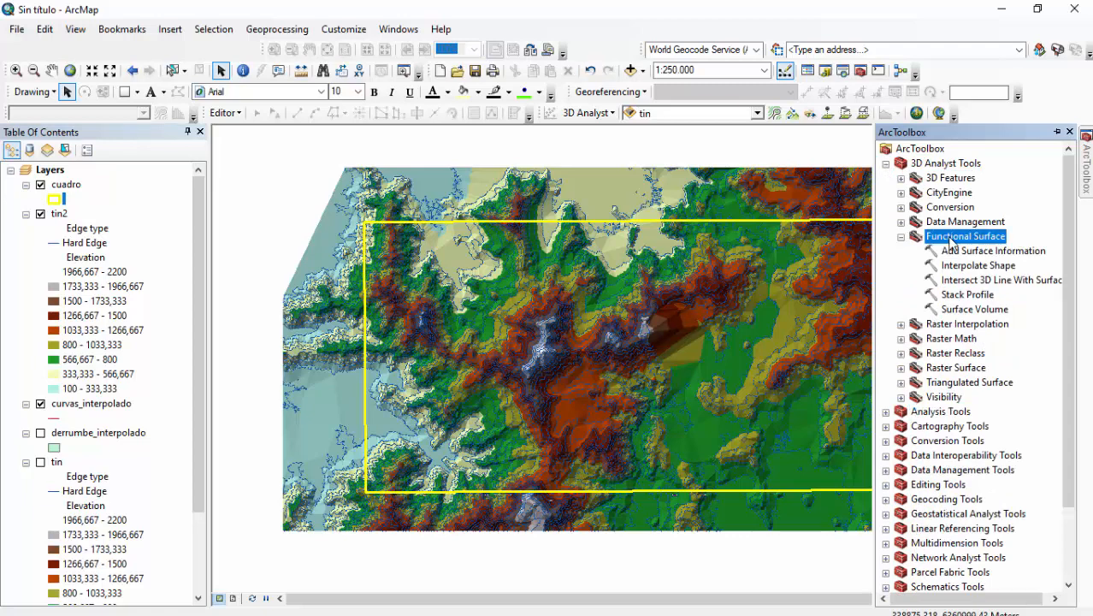
pyautogui.click(976, 266)
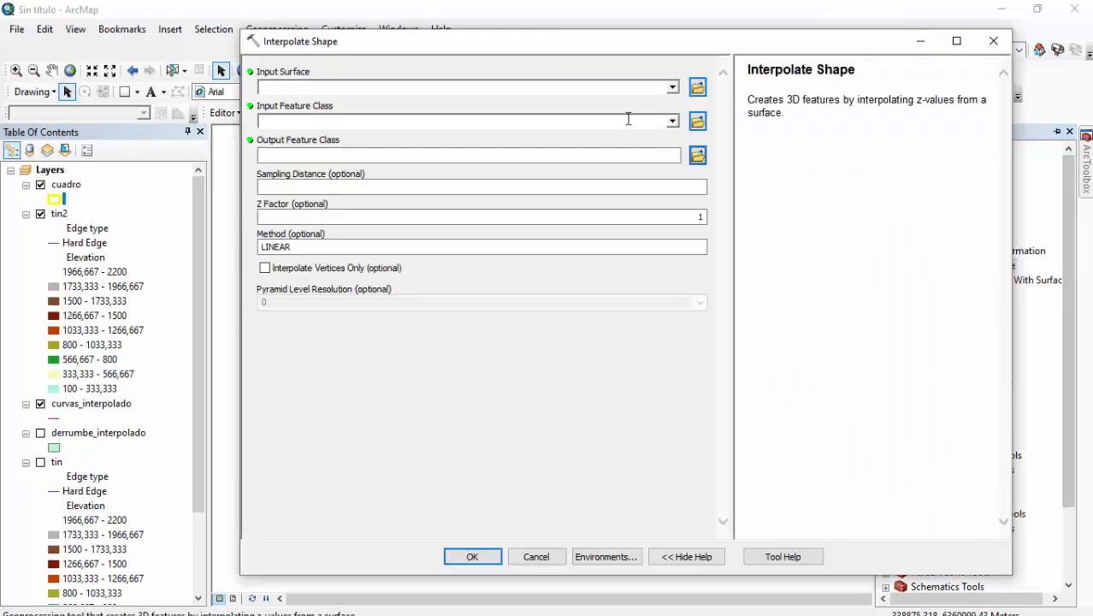
pyautogui.click(672, 88)
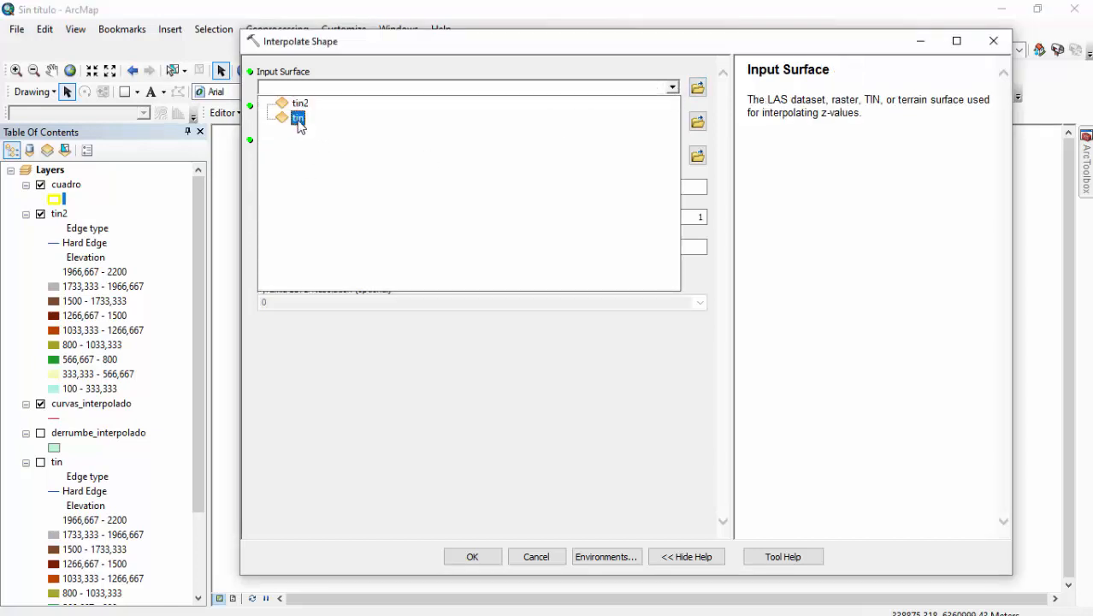
pyautogui.click(299, 118)
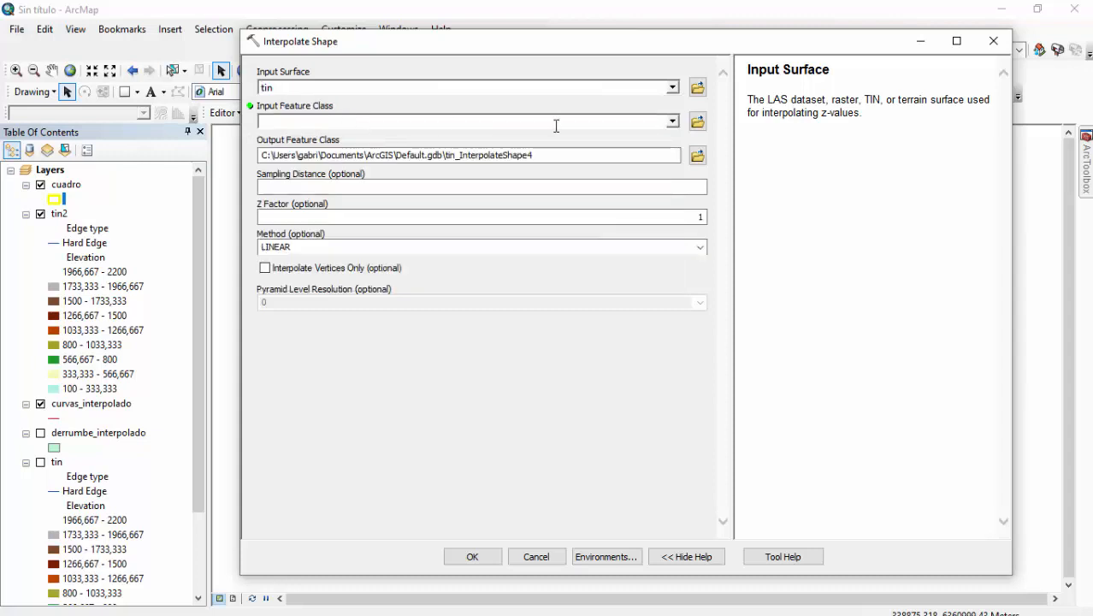
pyautogui.click(672, 121)
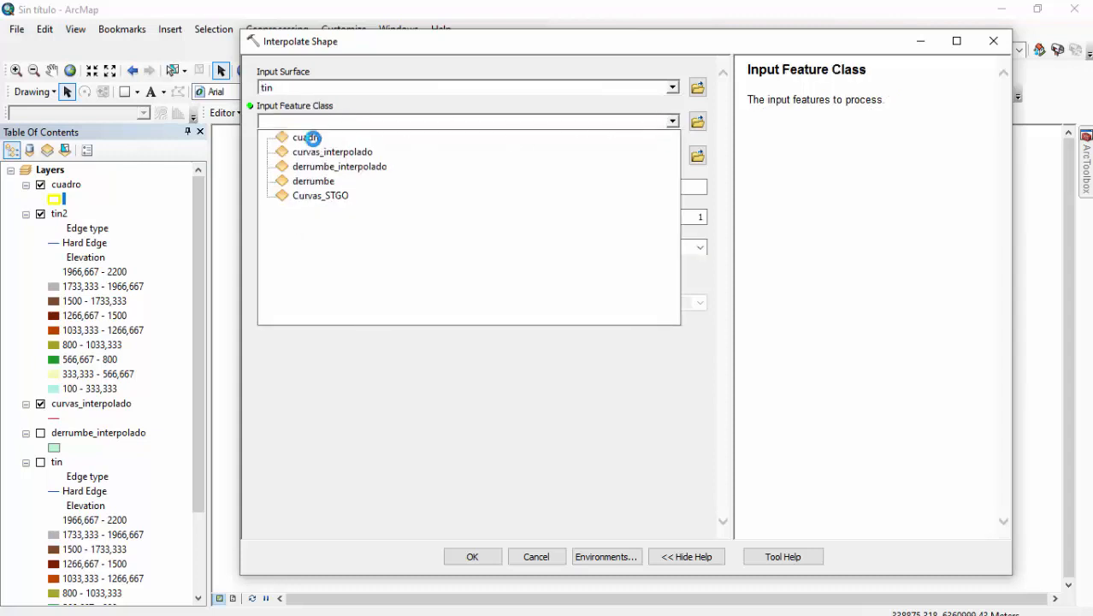
pyautogui.click(310, 138)
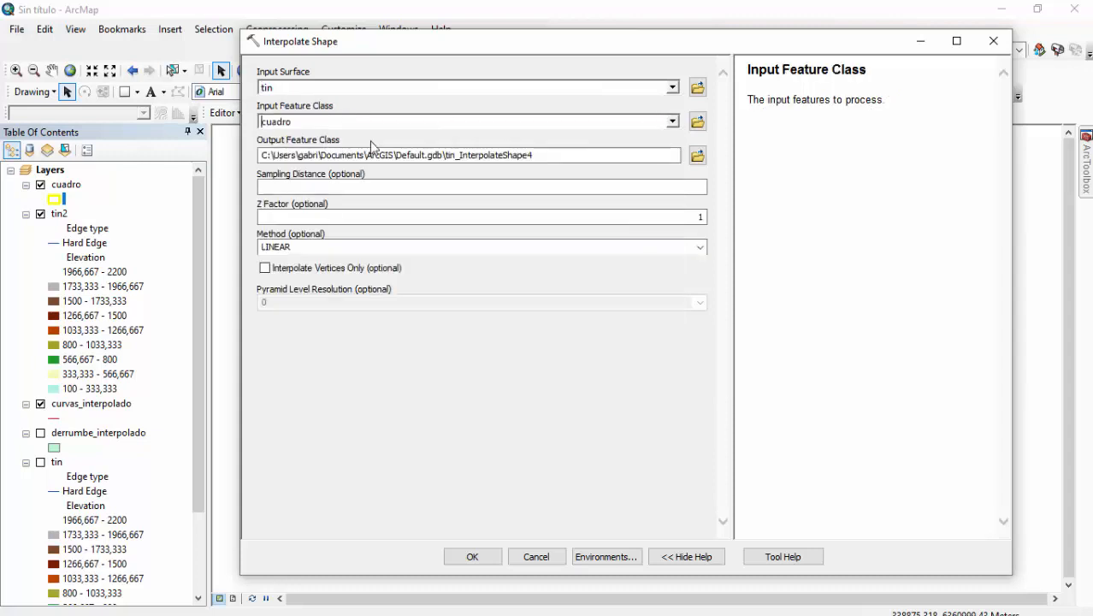
# - Run the interpolation with output cuadro_interpolado in the derrumbe folder, and hide the cuadro layer
pyautogui.click(698, 156)
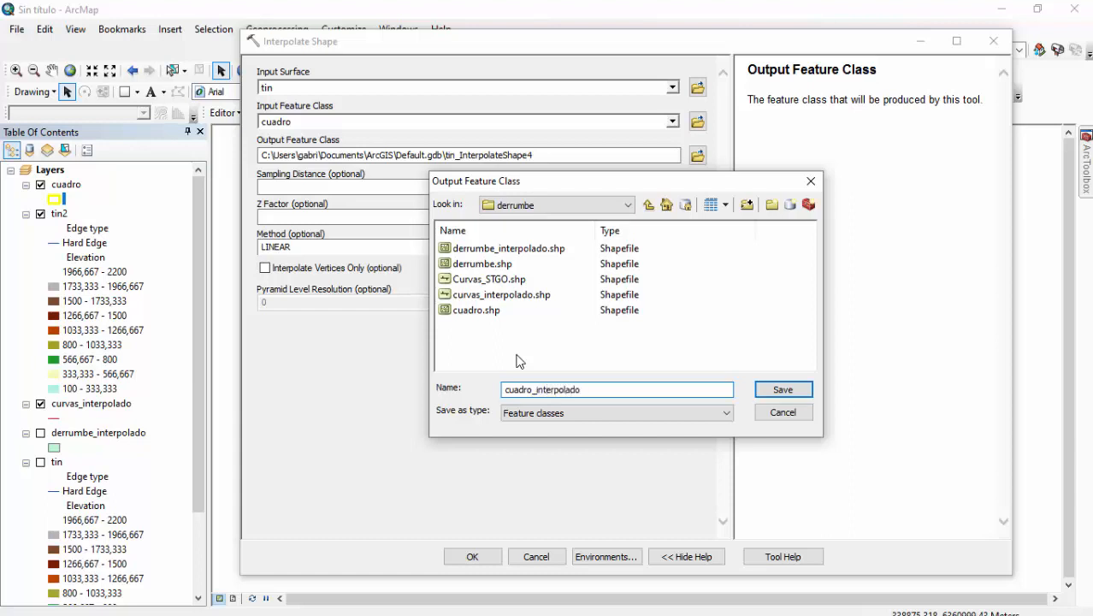
pyautogui.click(780, 390)
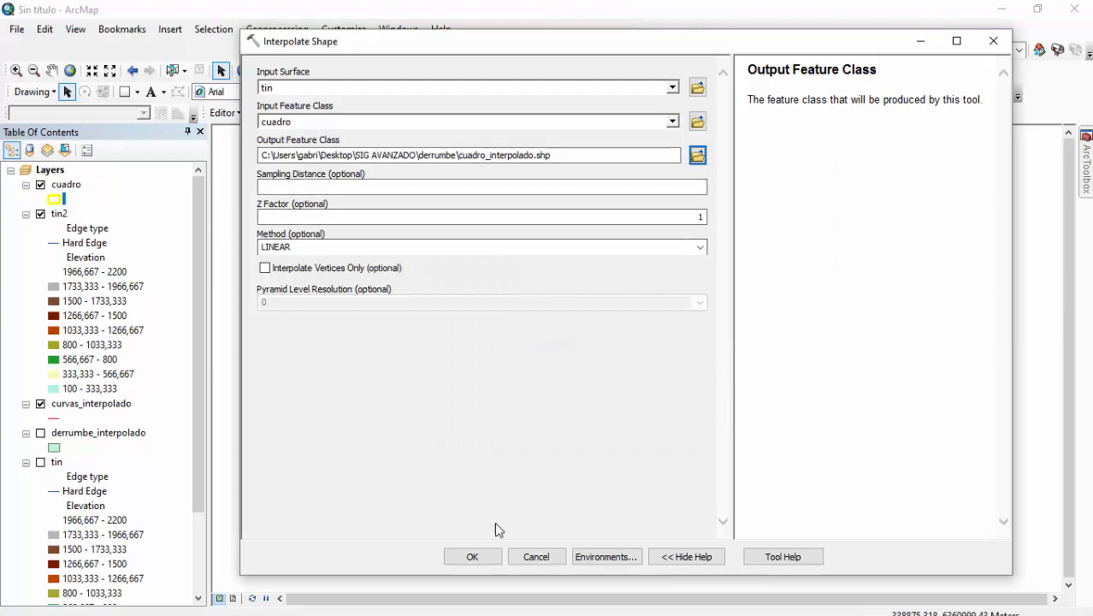
pyautogui.click(473, 556)
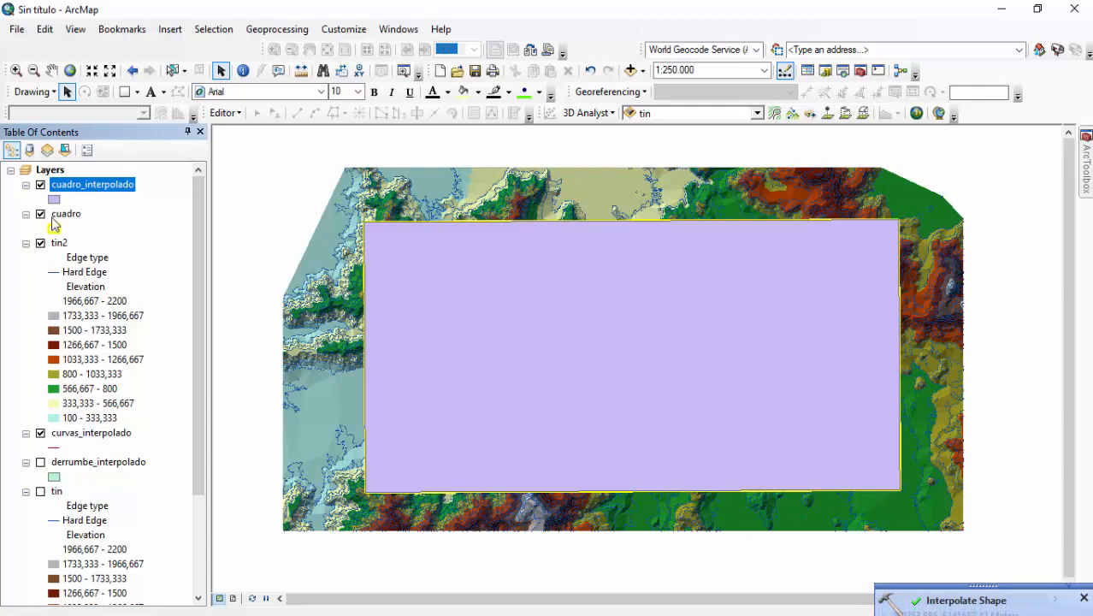
pyautogui.click(40, 214)
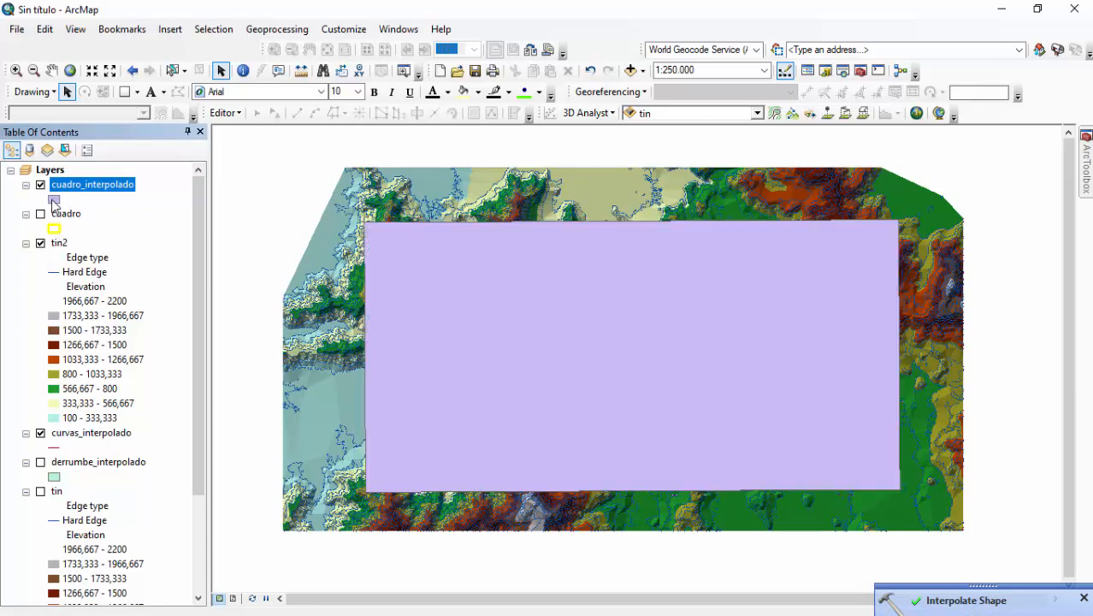
# - Symbolize the cuadro_interpolado layer with no fill and a light purple outline of width 2
pyautogui.click(54, 199)
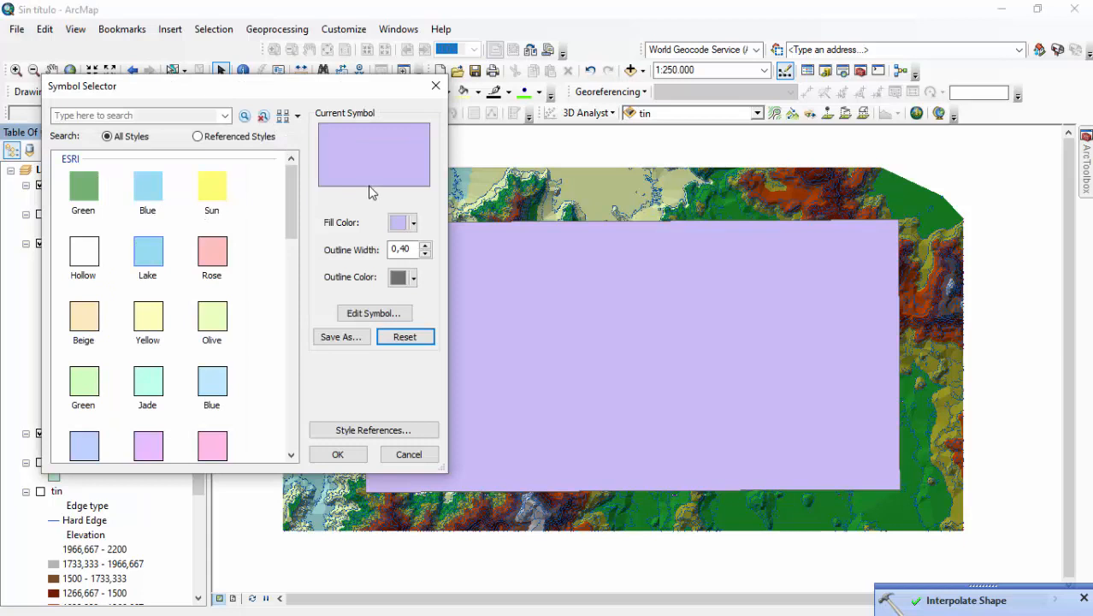
pyautogui.click(413, 222)
pyautogui.click(426, 247)
pyautogui.click(426, 246)
pyautogui.click(426, 246)
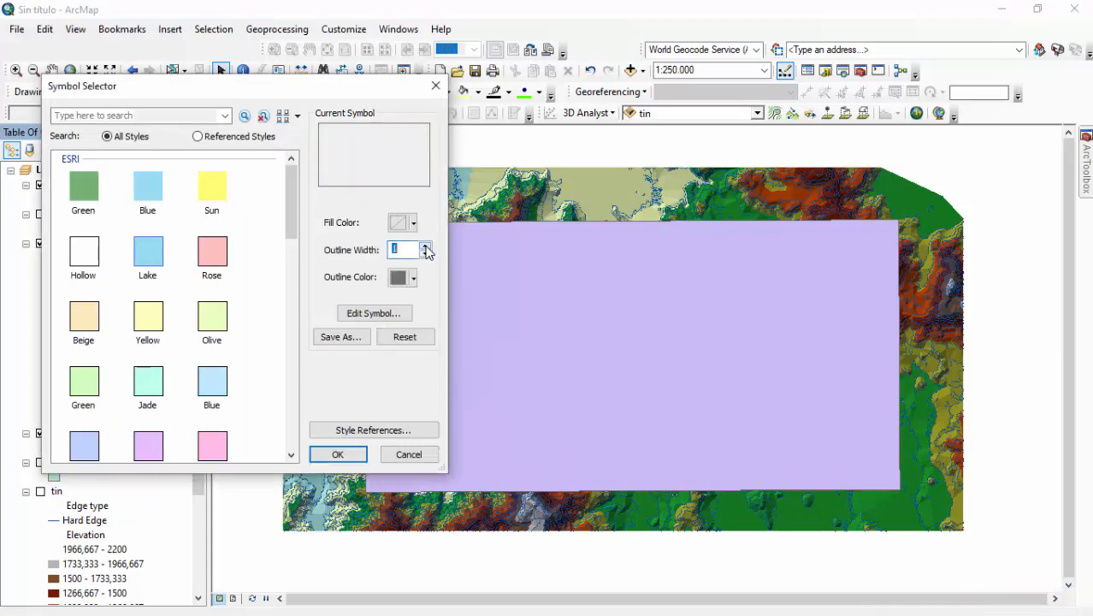
pyautogui.click(414, 278)
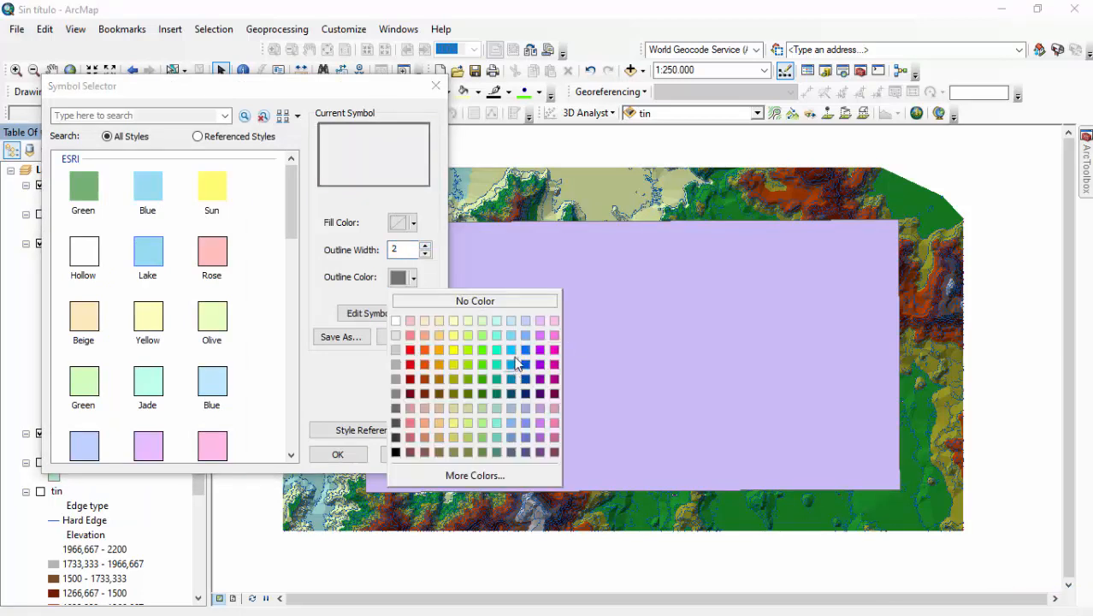
pyautogui.click(540, 423)
pyautogui.click(337, 454)
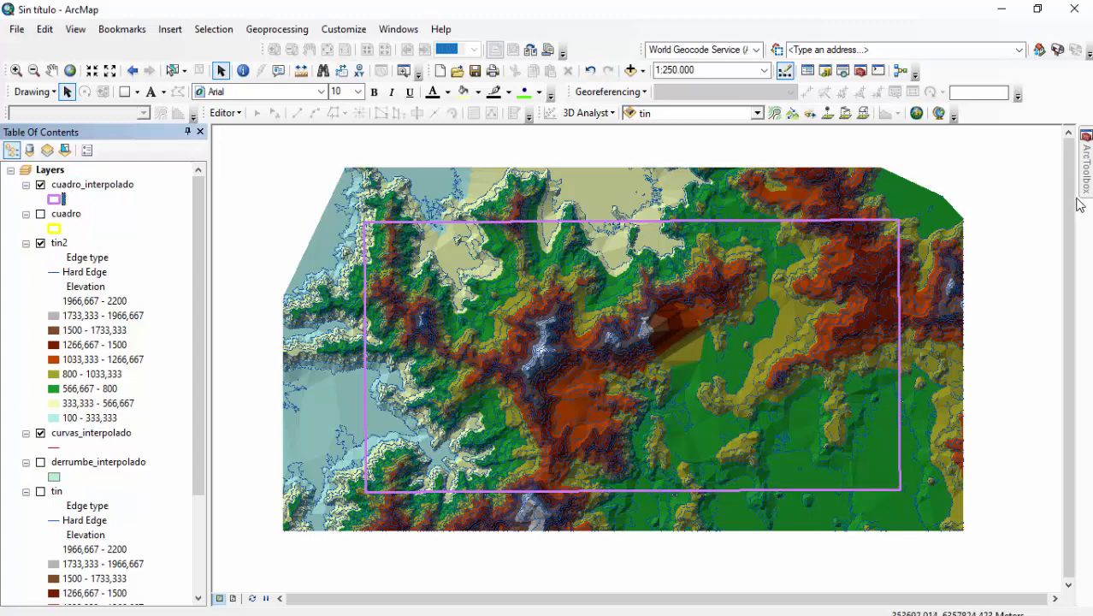
# - Run Edit TIN on tin2 with cuadro_interpolado as the input feature class, using Shape heights and the Soft_Clip type
pyautogui.moveTo(1088, 177)
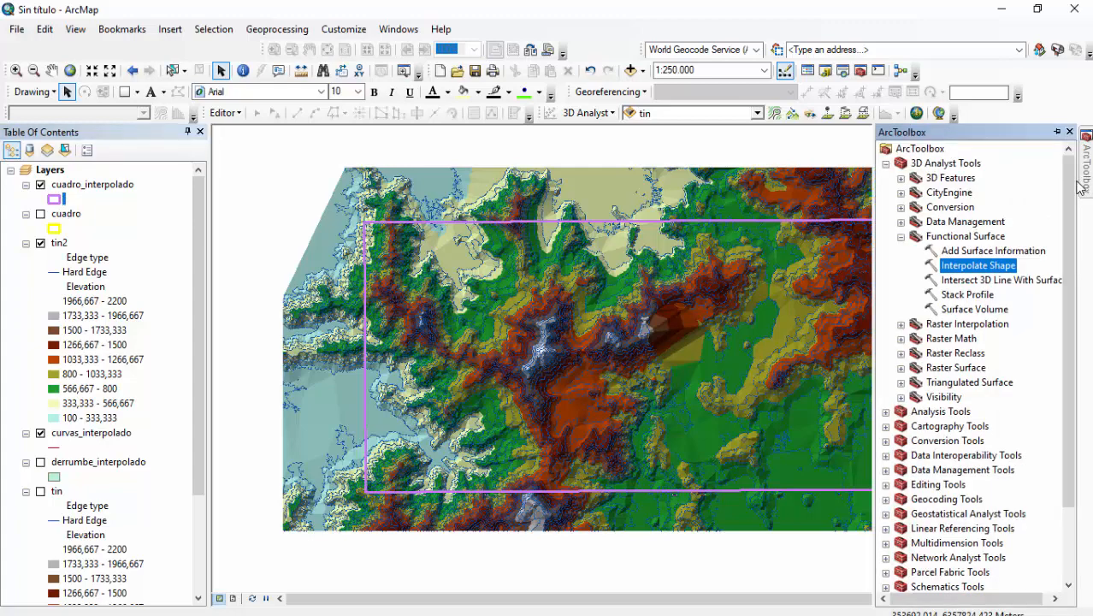
pyautogui.click(885, 163)
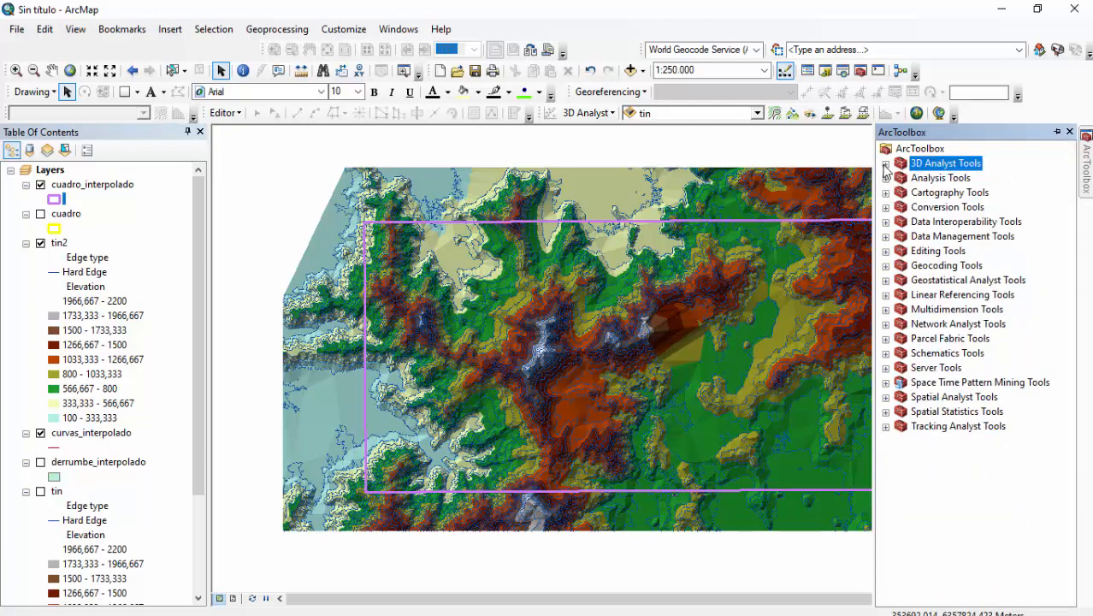
pyautogui.click(885, 163)
pyautogui.click(900, 221)
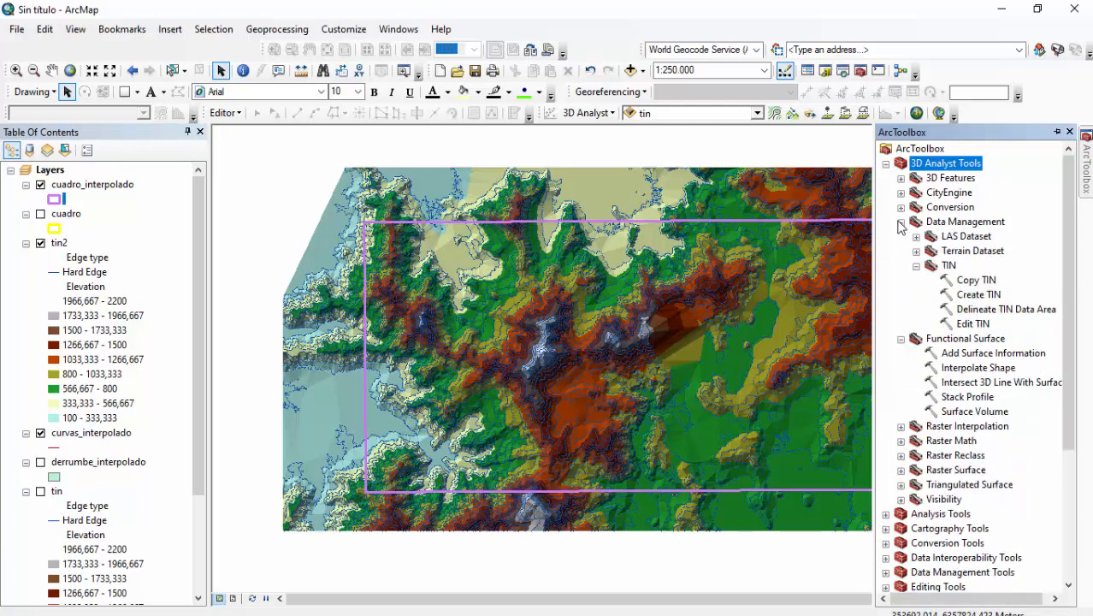
pyautogui.click(947, 266)
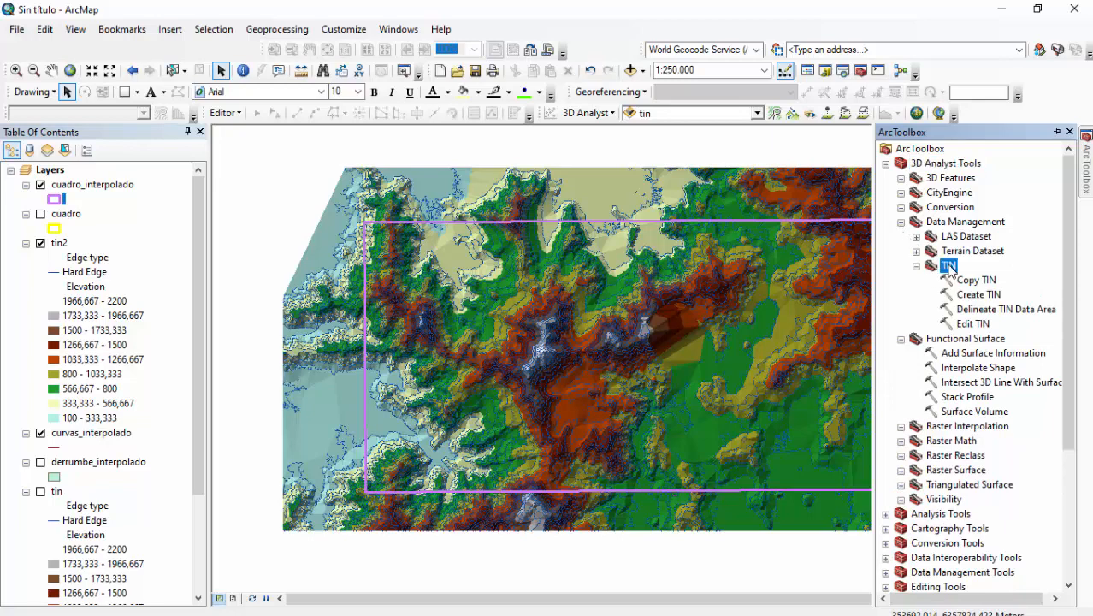
pyautogui.click(971, 325)
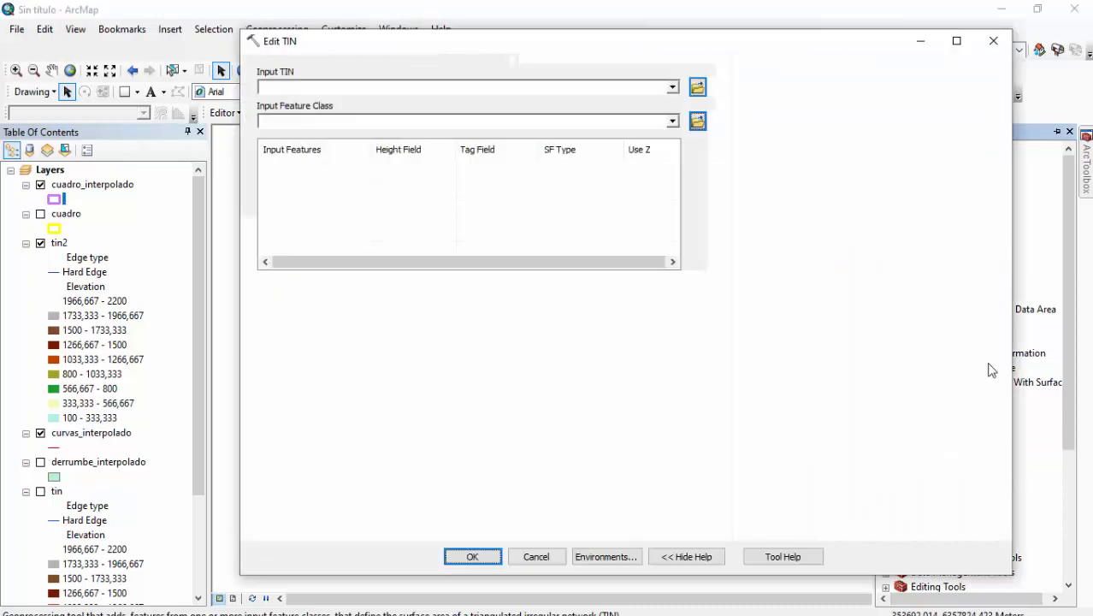
pyautogui.click(672, 88)
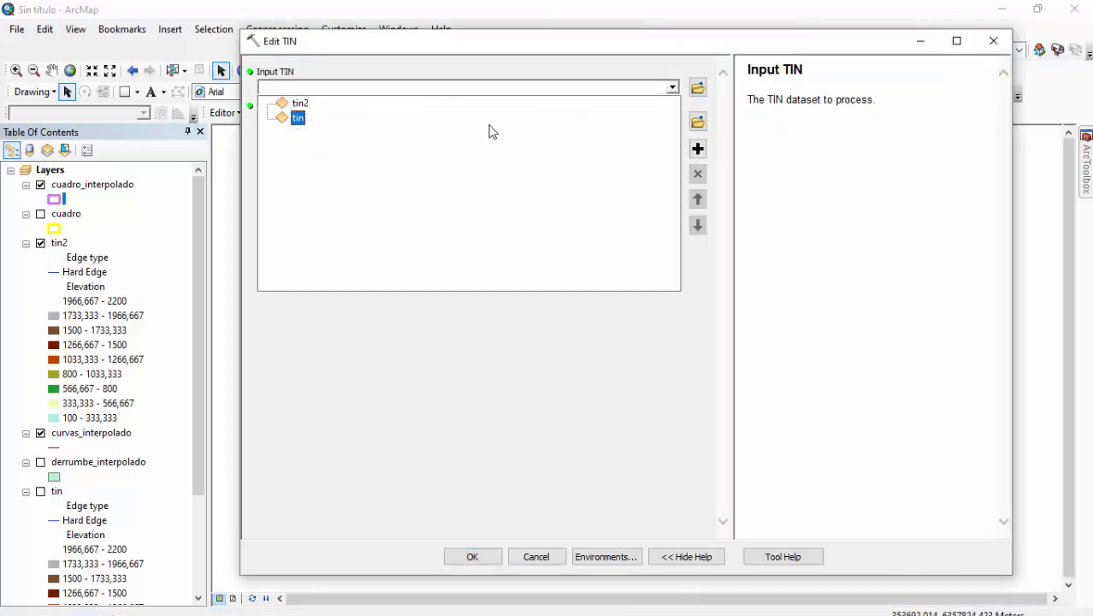
pyautogui.click(299, 103)
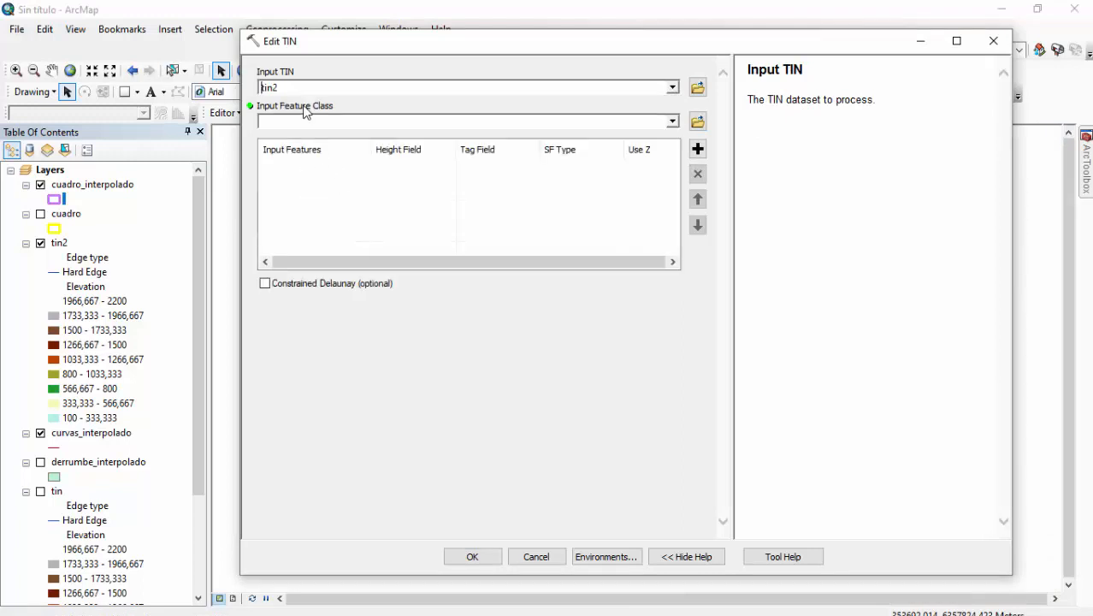
pyautogui.click(672, 121)
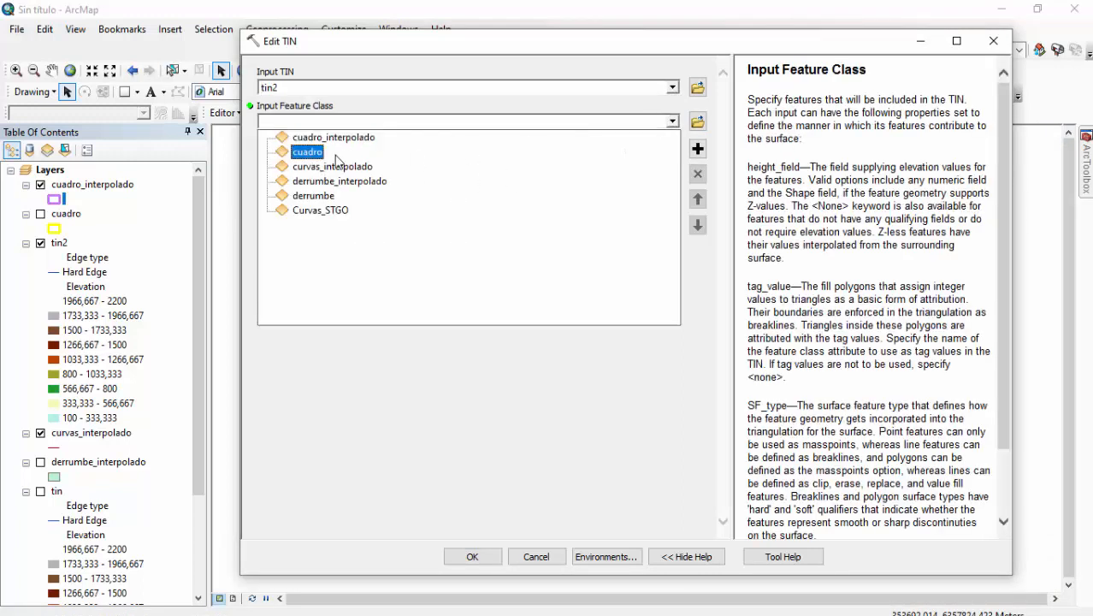
pyautogui.click(325, 137)
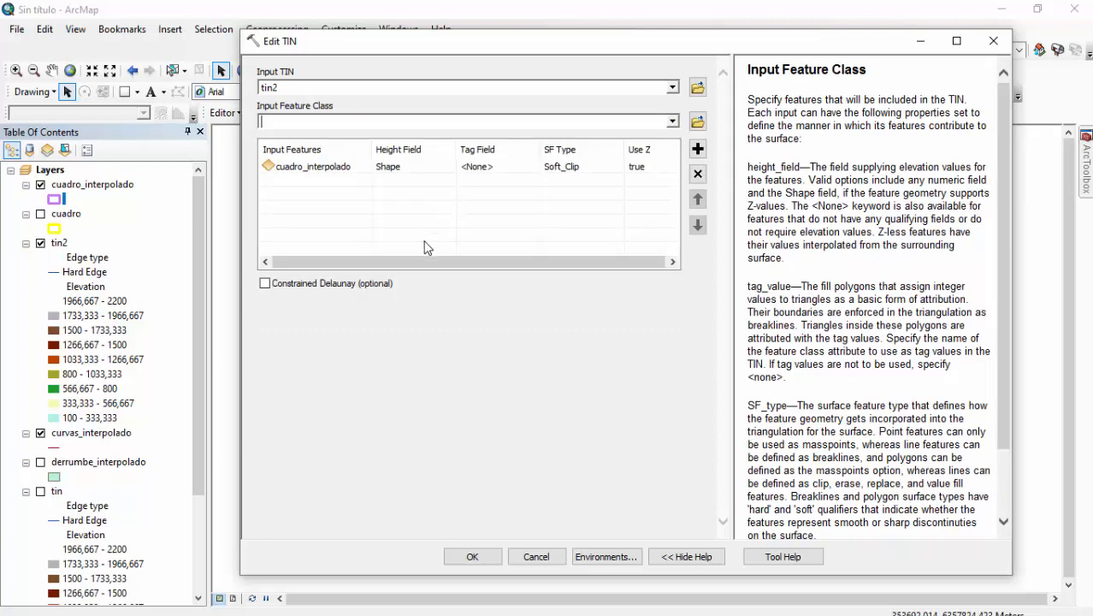
pyautogui.click(473, 557)
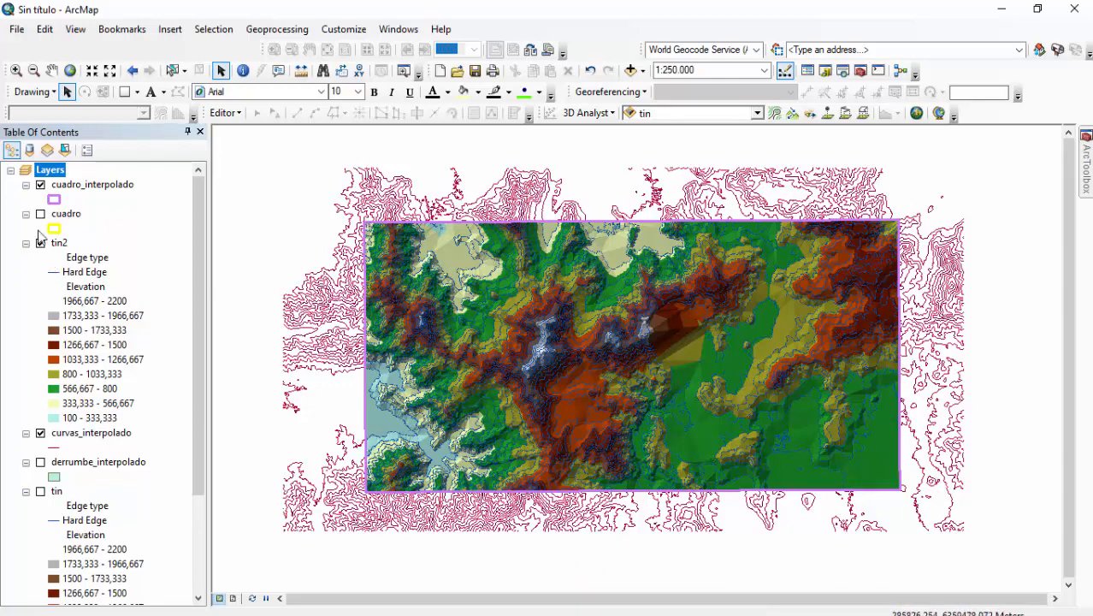
# - Hide the tin2 layer and display the original tin layer
pyautogui.click(72, 186)
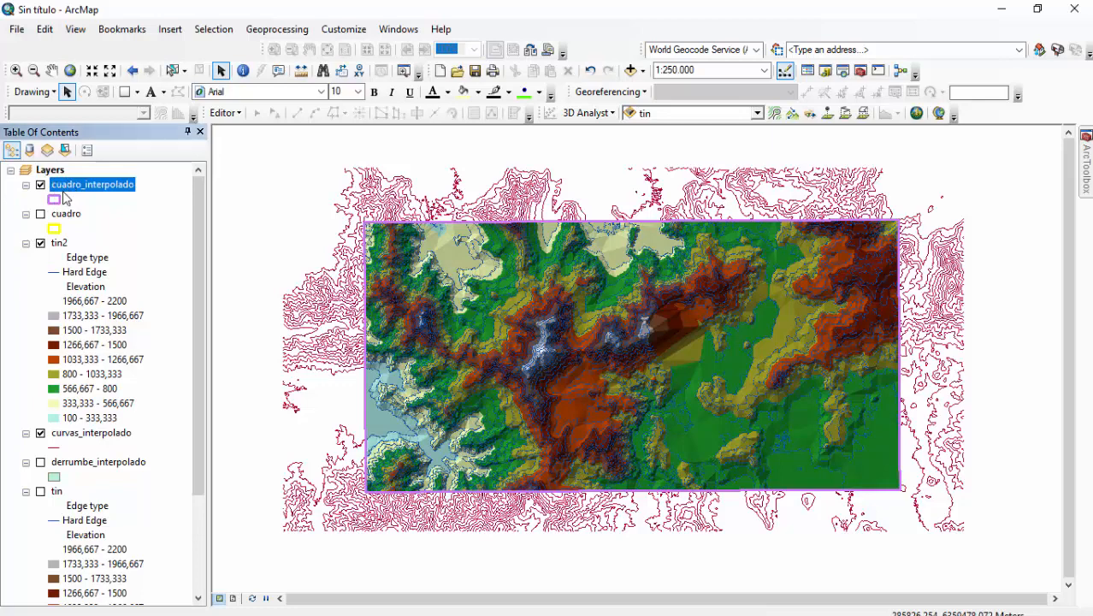
pyautogui.click(40, 244)
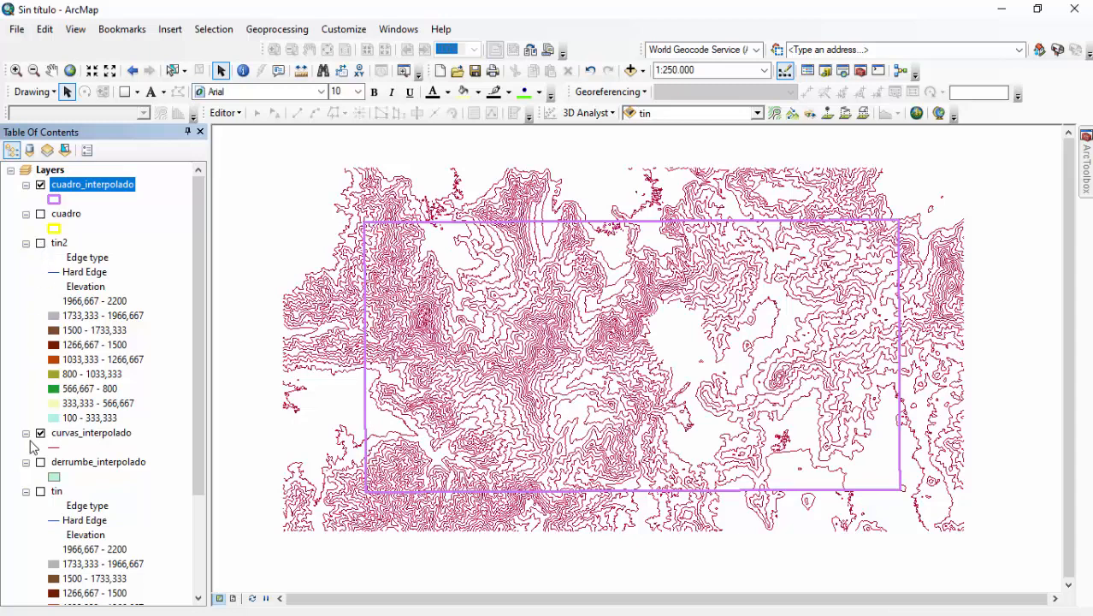
pyautogui.click(40, 492)
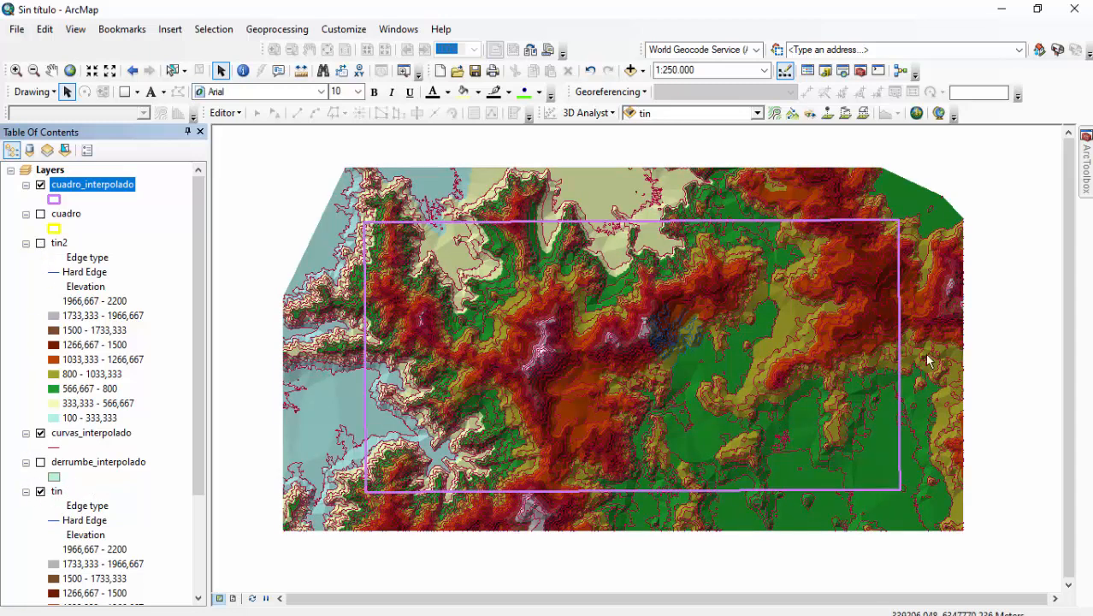
# - Run Edit TIN on tin with cuadro_interpolado as the Soft_Clip input feature class and Shape as the height field
pyautogui.click(1087, 183)
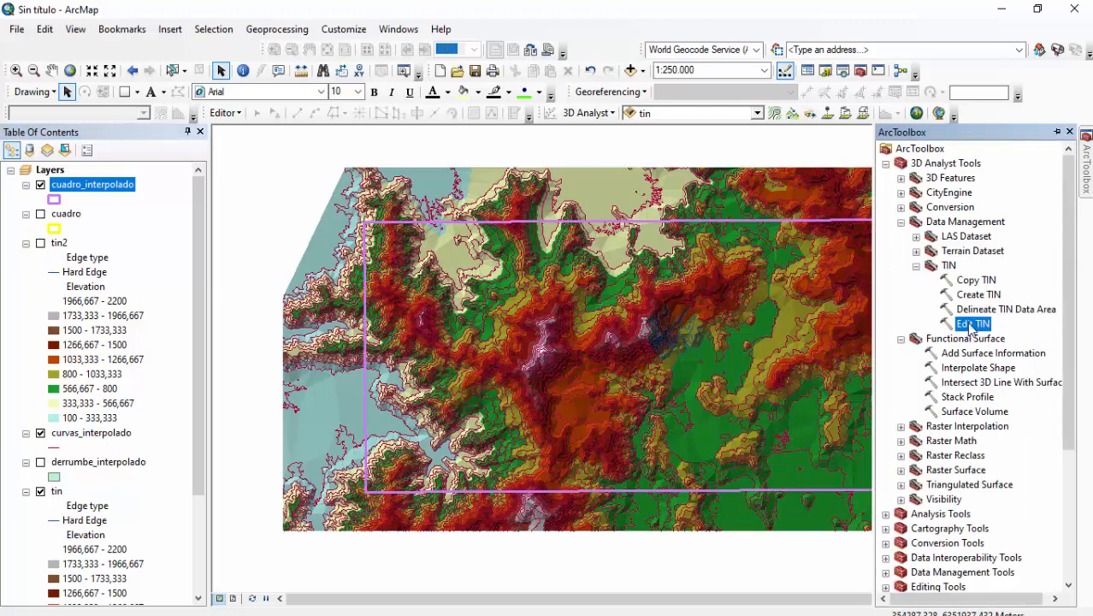
pyautogui.doubleClick(973, 322)
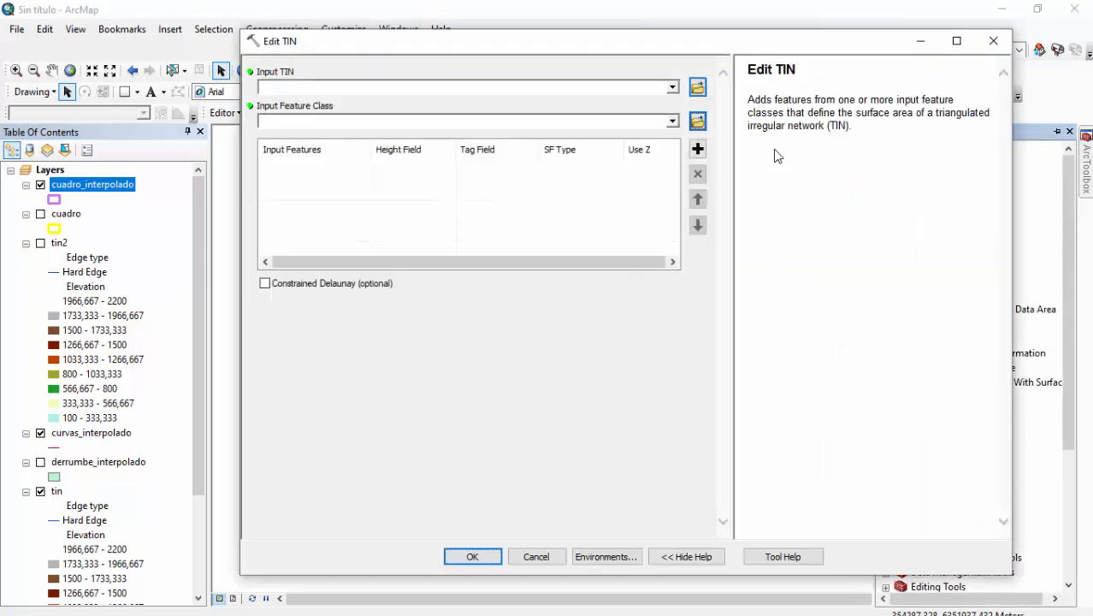
pyautogui.click(672, 87)
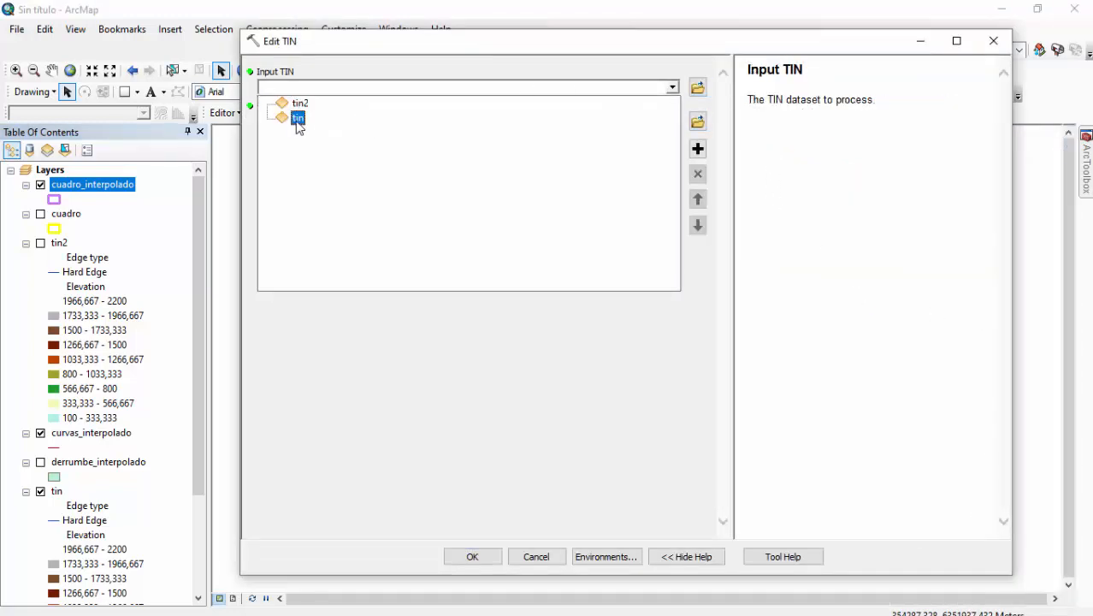
pyautogui.click(297, 119)
pyautogui.click(672, 120)
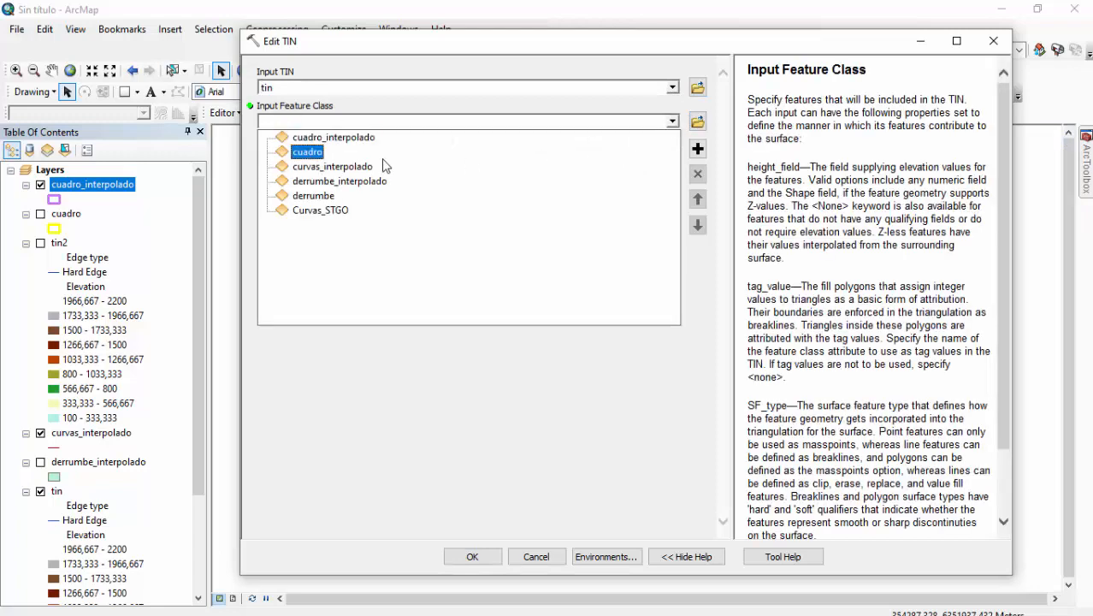
pyautogui.click(336, 143)
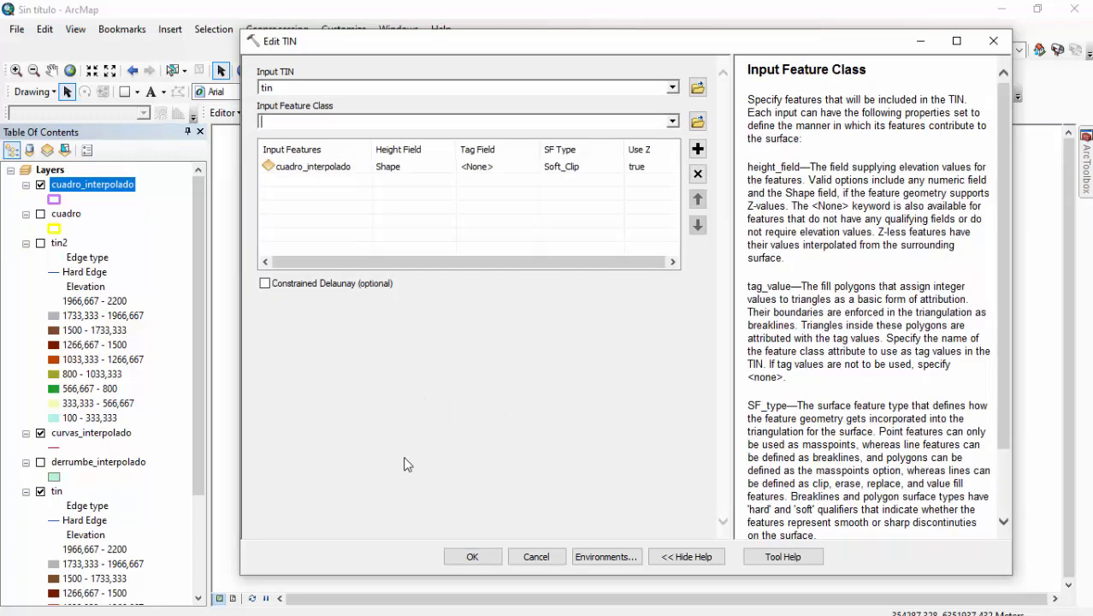
pyautogui.click(472, 556)
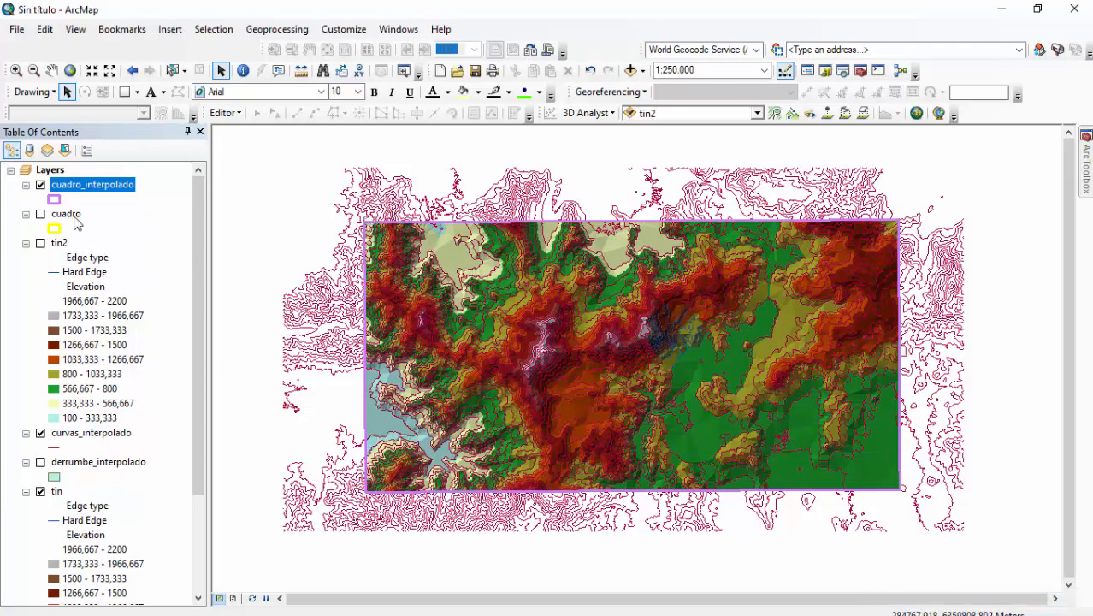
# - Hide the cuadro_interpolado and curvas_interpolado layers, and collapse the legends of cuadro_interpolado, cuadro and tin2
pyautogui.click(40, 185)
pyautogui.click(26, 184)
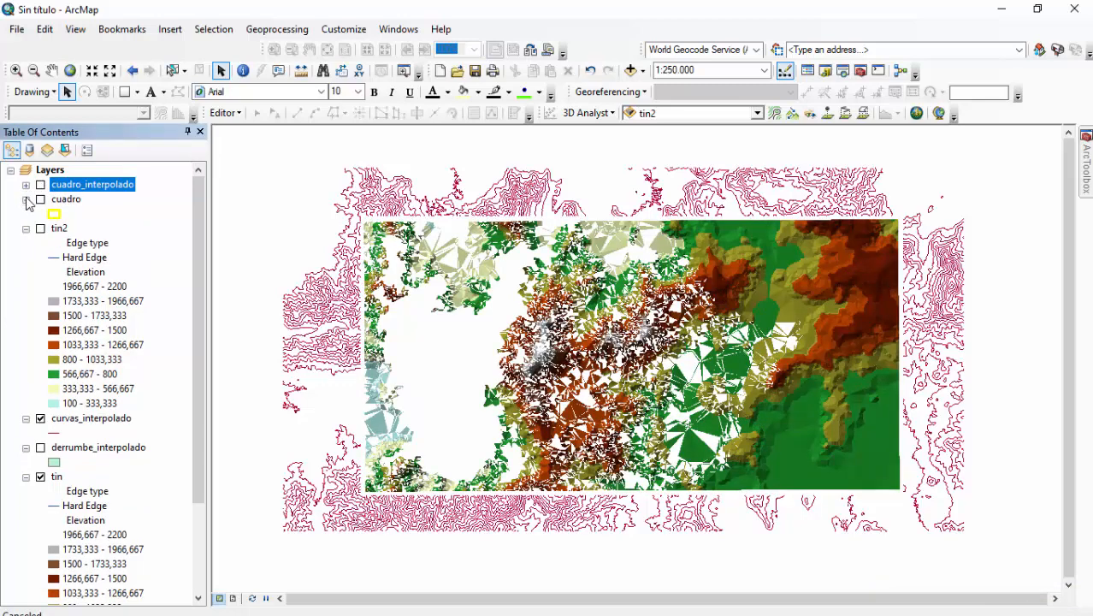
pyautogui.click(25, 199)
pyautogui.click(26, 214)
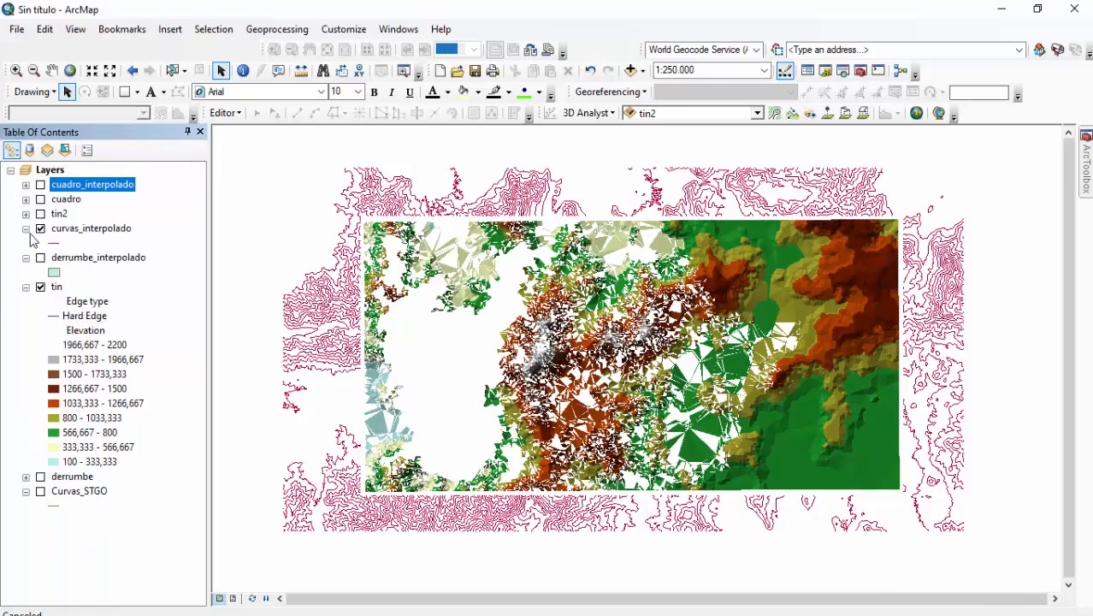
pyautogui.click(41, 229)
pyautogui.click(40, 229)
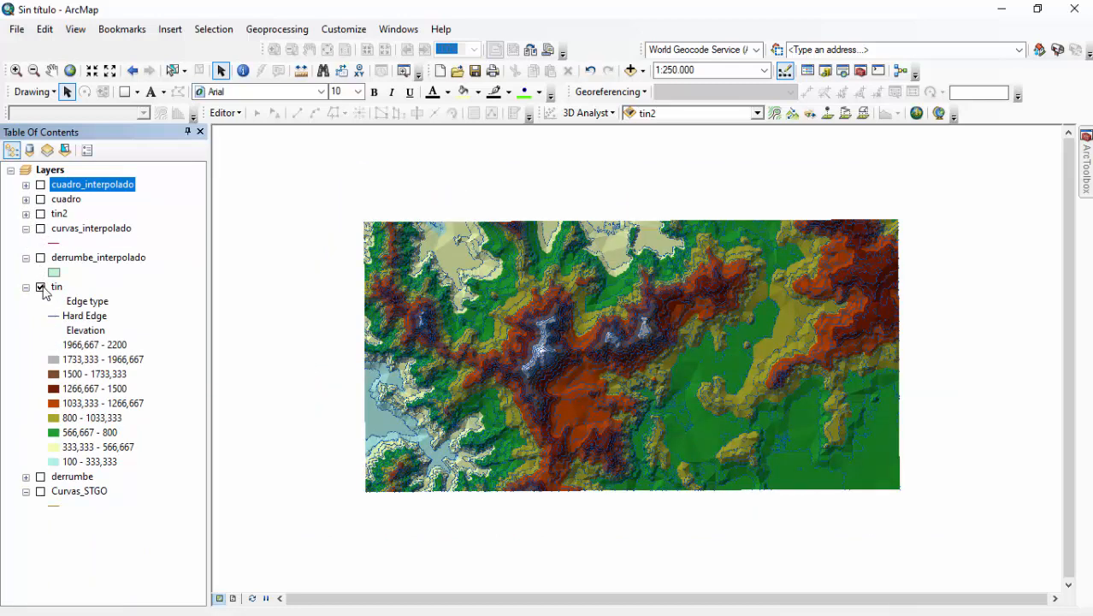
# - Display the tin2 layer and collapse the legends of derrumbe_interpolado and curvas_interpolado
pyautogui.click(41, 214)
pyautogui.click(26, 257)
pyautogui.click(26, 229)
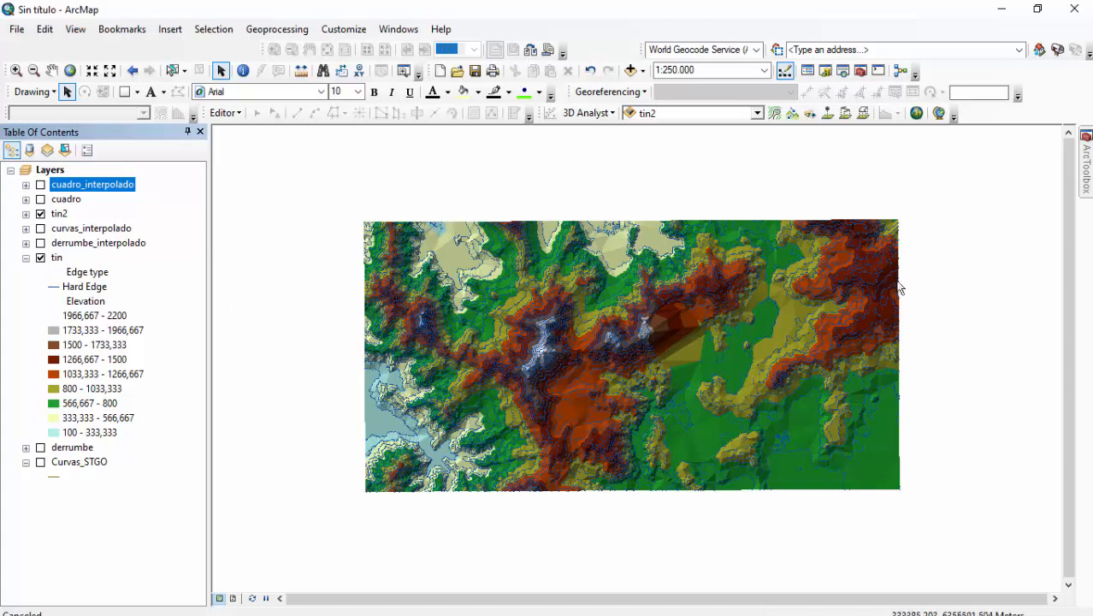
# - Open the Surface Difference tool from the Triangulated Surface toolset of 3D Analyst Tools
pyautogui.click(1085, 181)
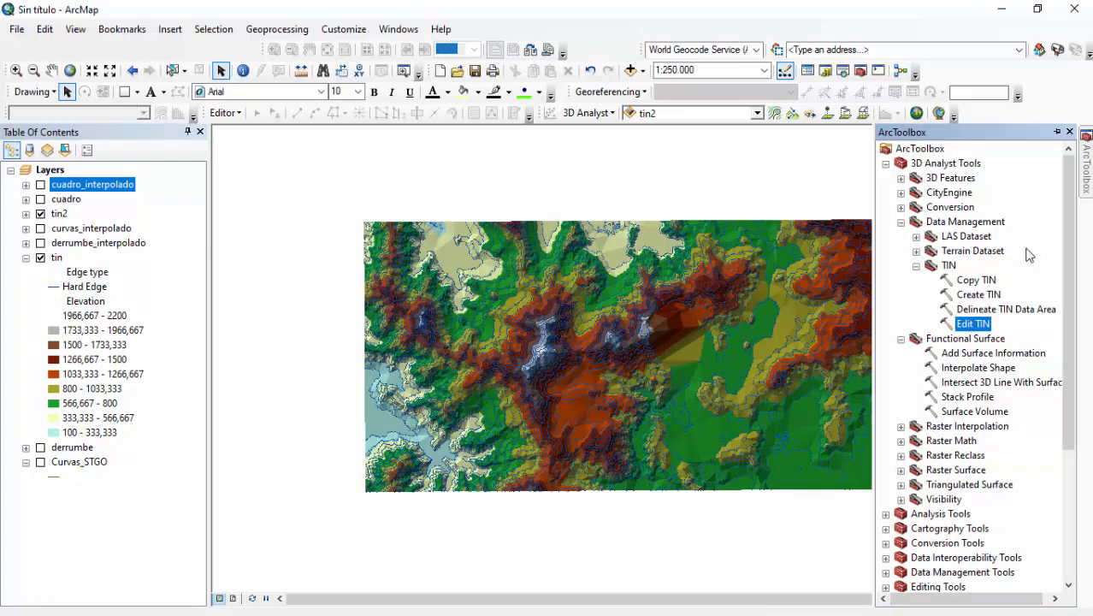
pyautogui.click(884, 162)
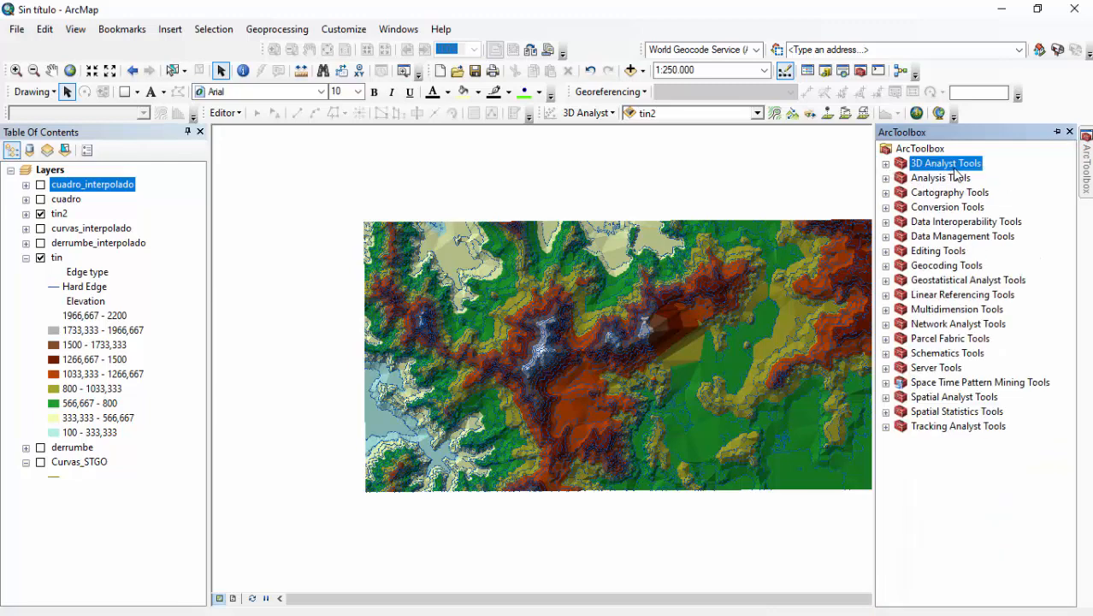
pyautogui.click(885, 162)
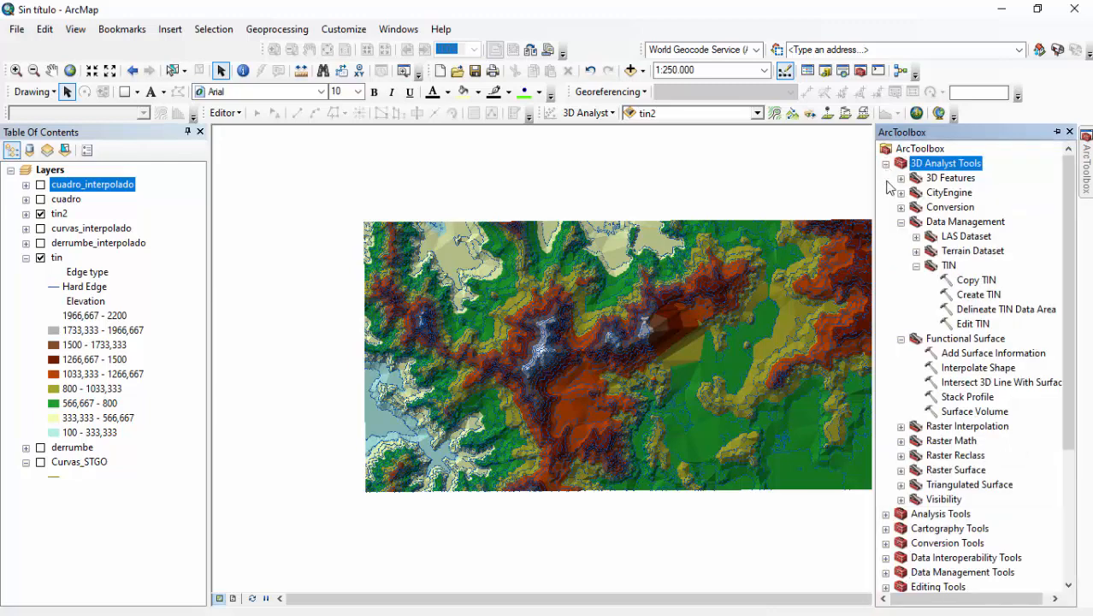
pyautogui.click(901, 222)
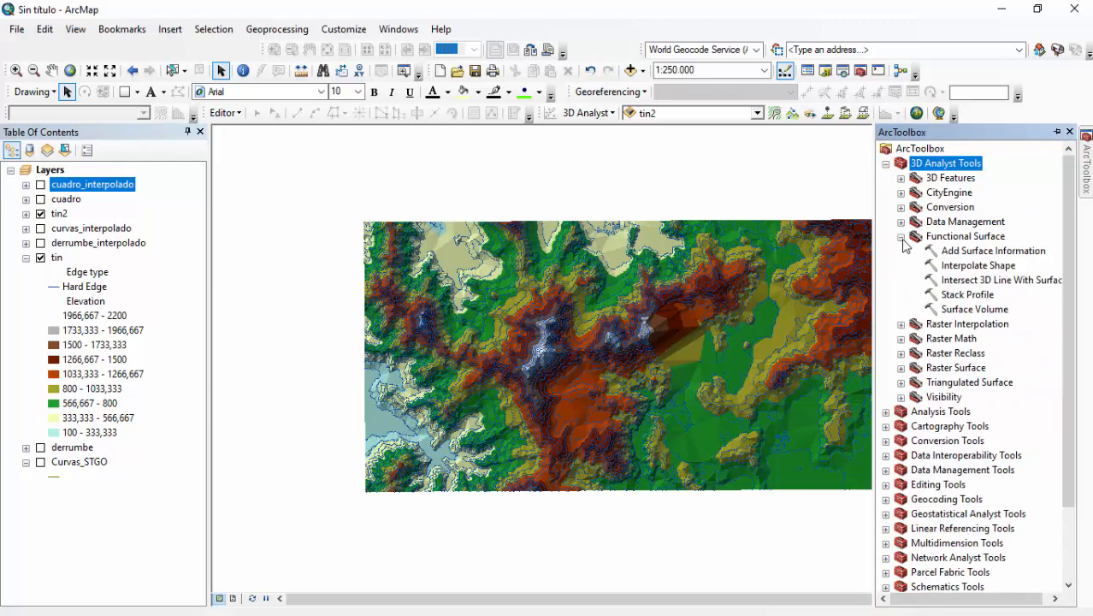
pyautogui.click(900, 236)
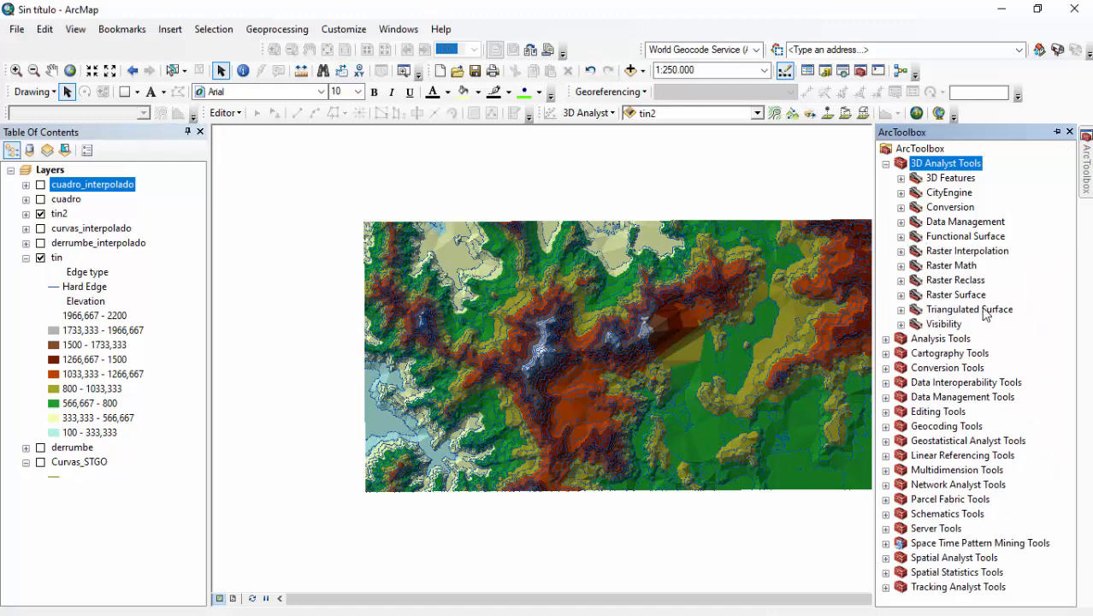
pyautogui.click(900, 310)
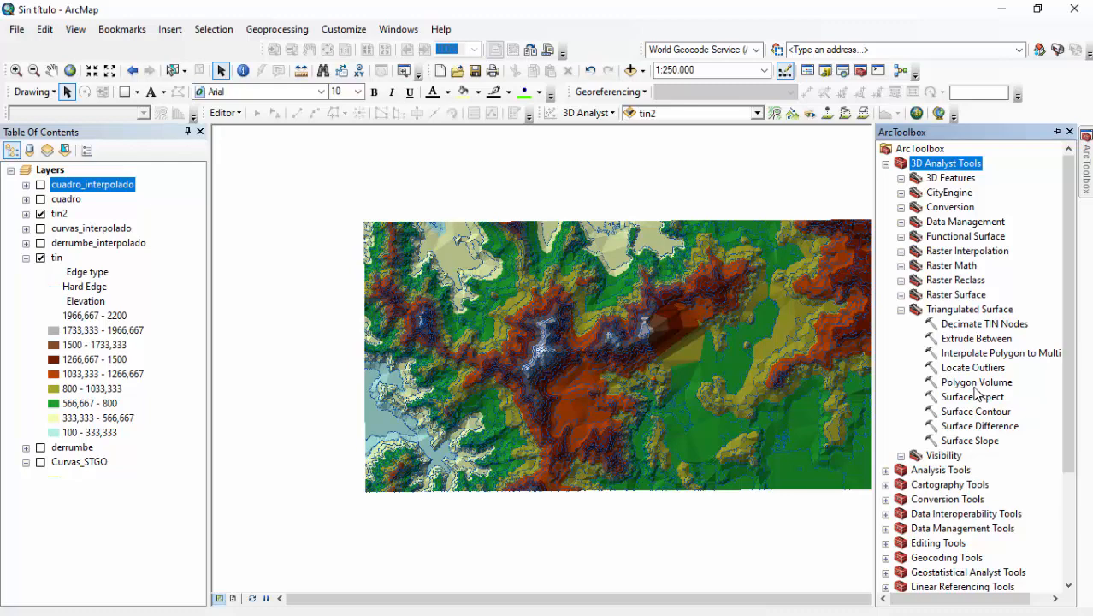
pyautogui.click(957, 428)
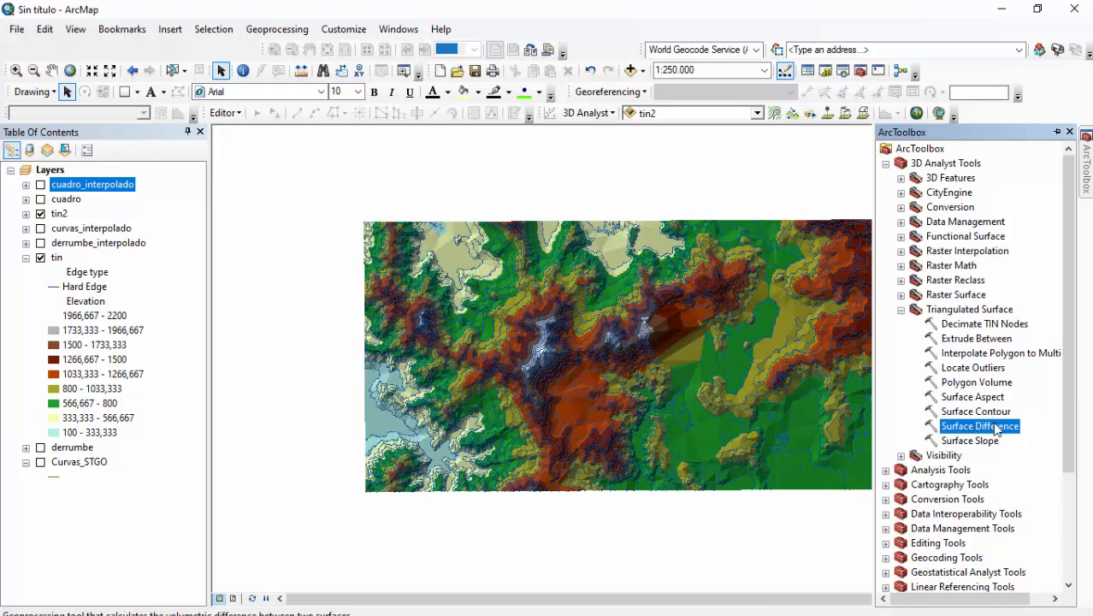
pyautogui.doubleClick(994, 428)
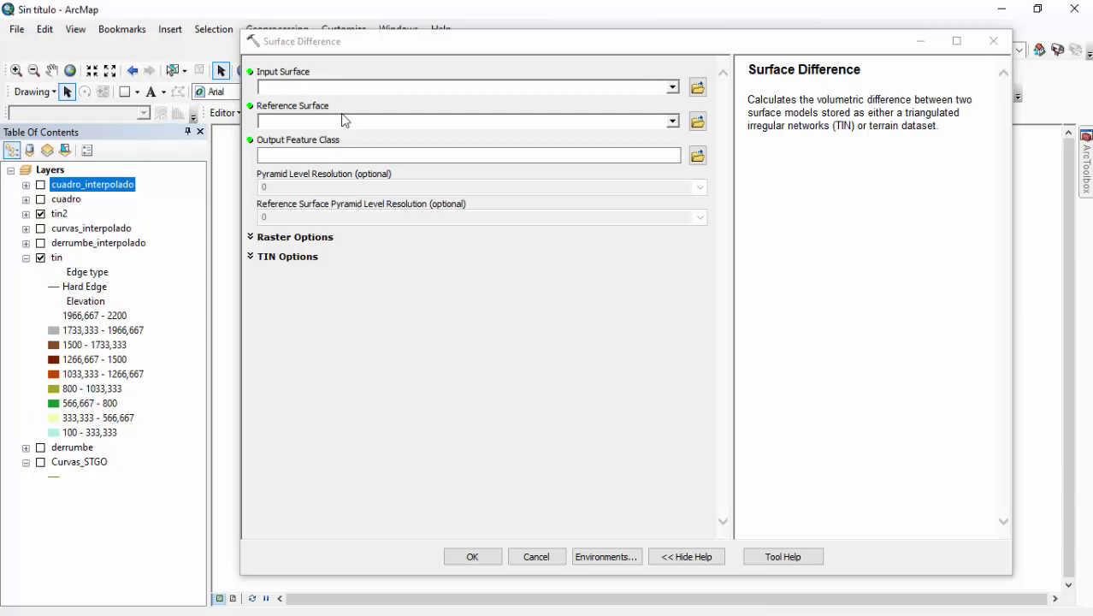
# - Set tin2 as the input surface and tin as the reference surface for Surface Difference
pyautogui.click(672, 87)
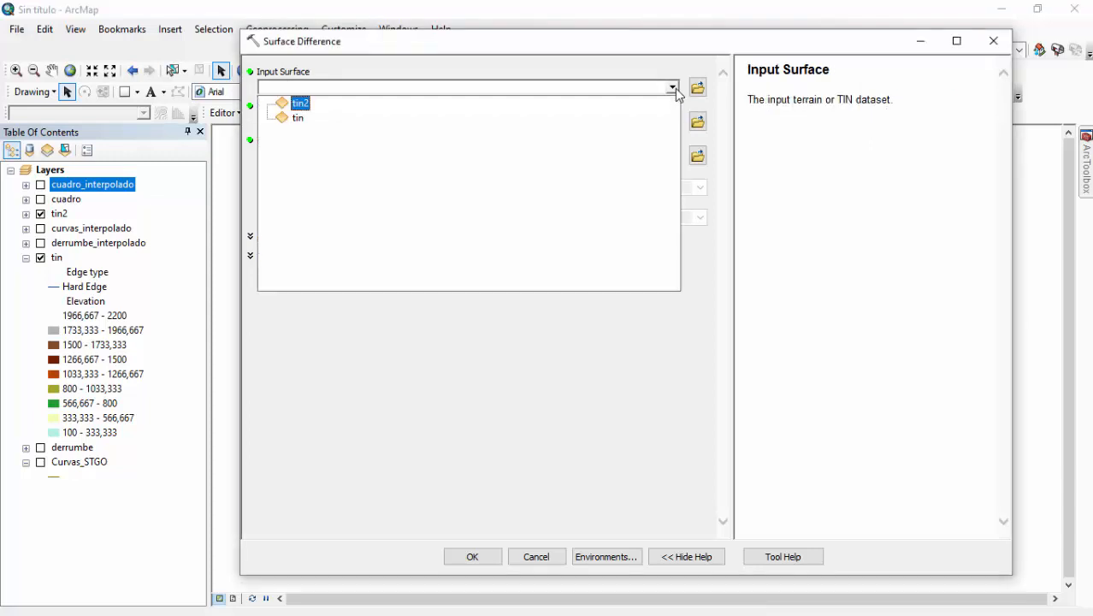
pyautogui.click(672, 88)
pyautogui.click(672, 121)
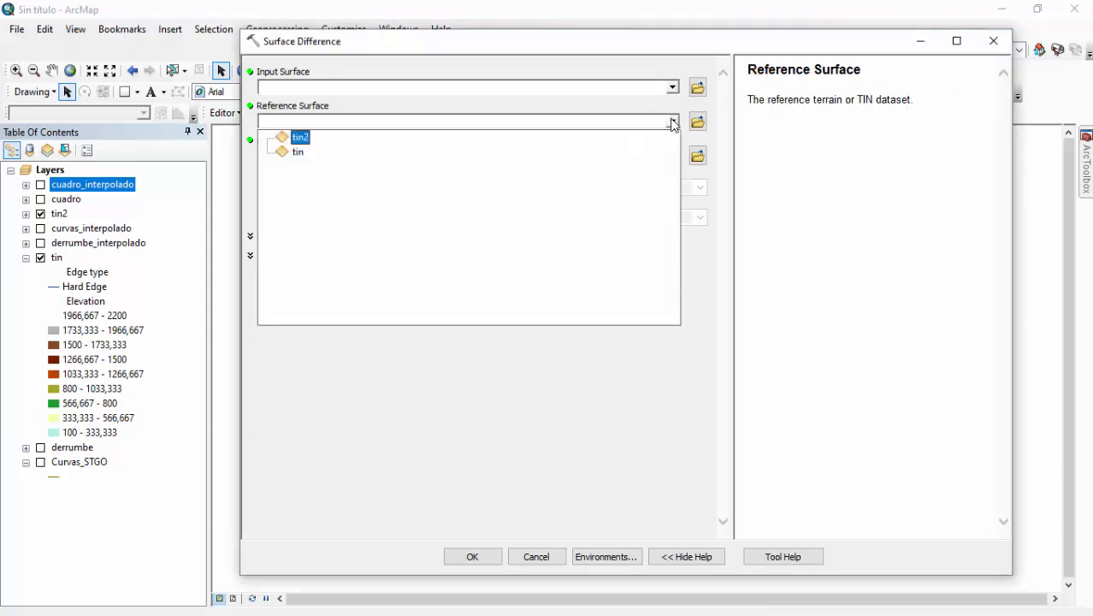
pyautogui.click(672, 121)
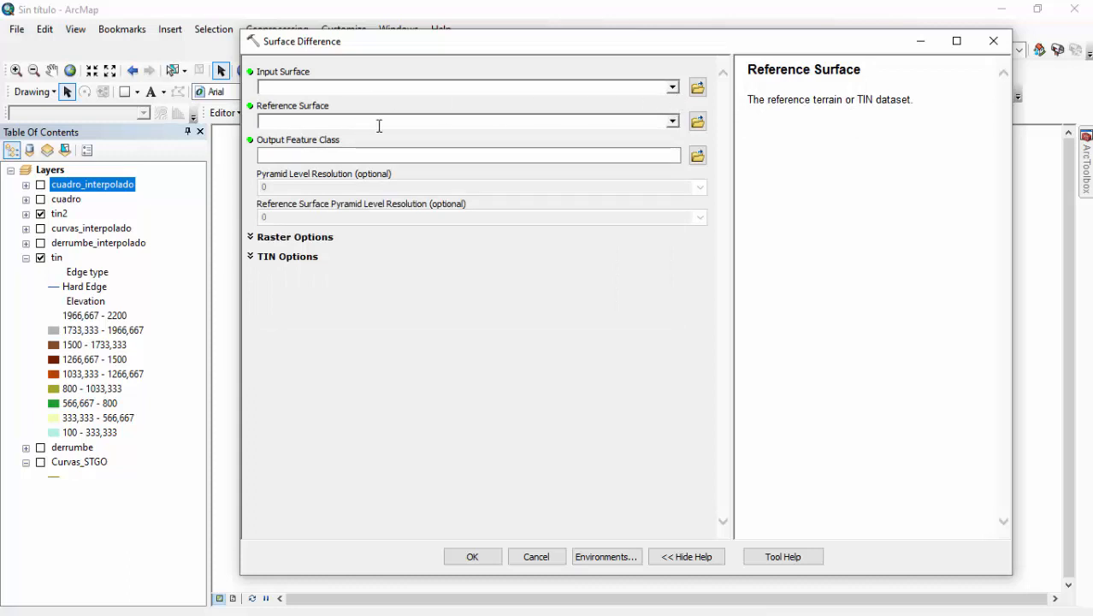
pyautogui.click(672, 120)
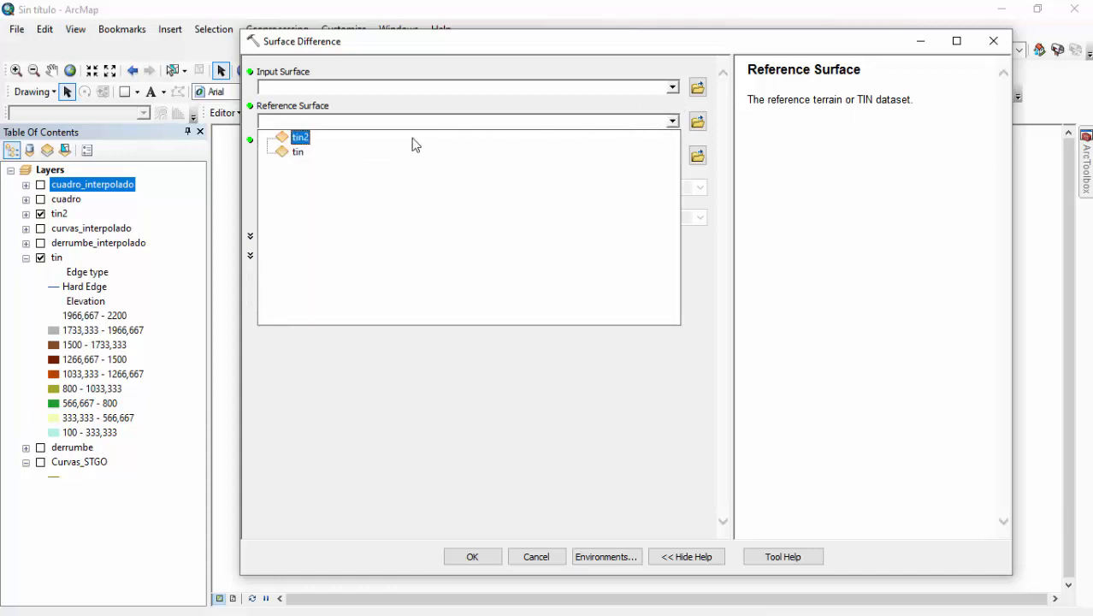
pyautogui.click(298, 153)
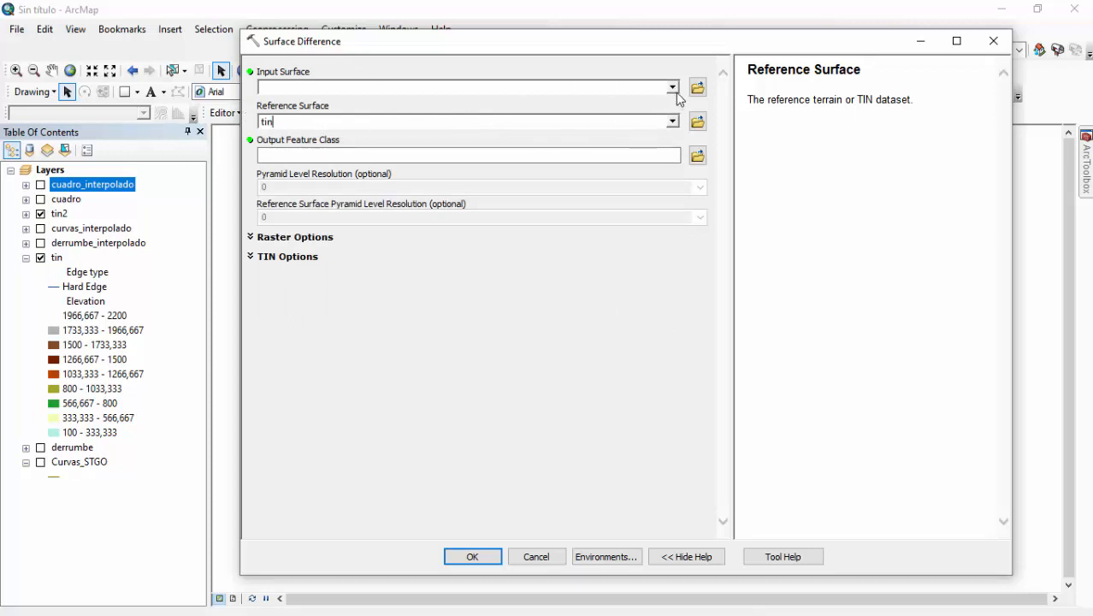
pyautogui.click(672, 87)
pyautogui.click(301, 104)
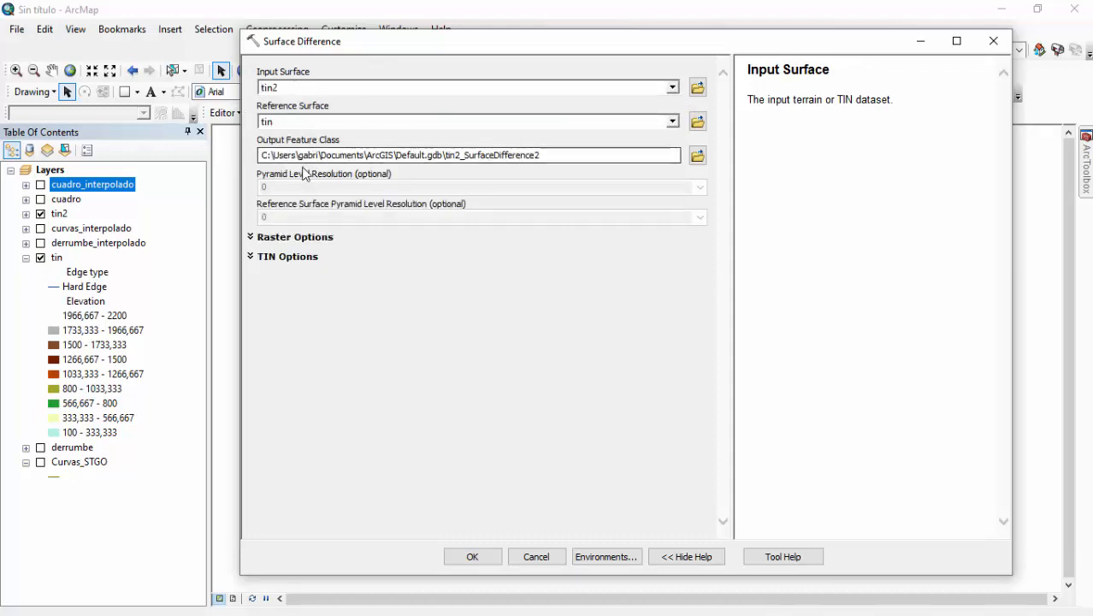
# - Name the output feature class dif_TIN in the derrumbe folder and run Surface Difference without an output raster
pyautogui.click(698, 157)
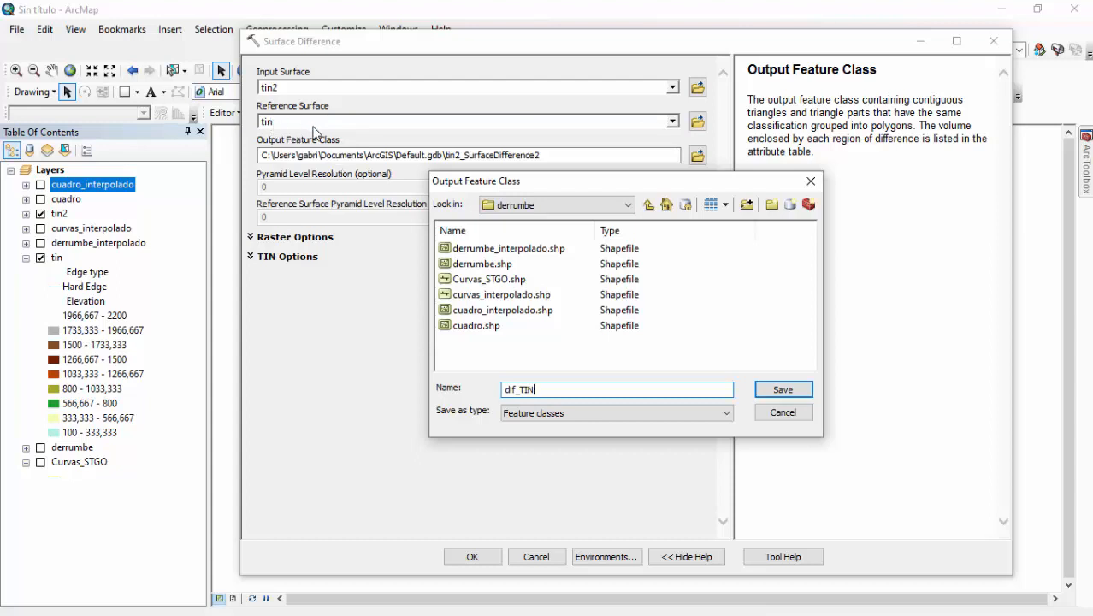
pyautogui.click(803, 386)
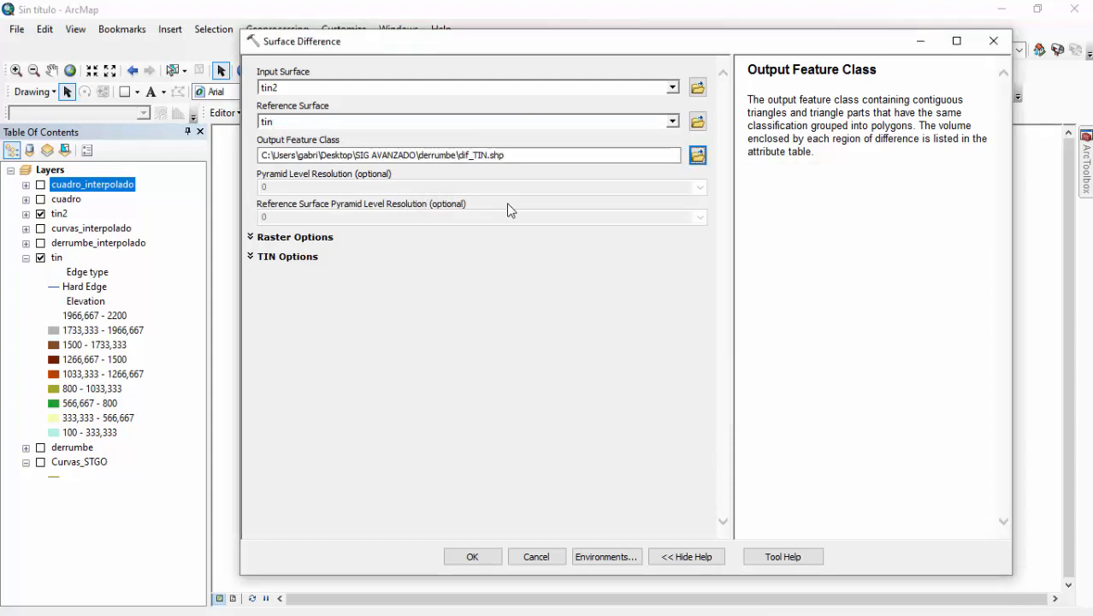
pyautogui.click(295, 237)
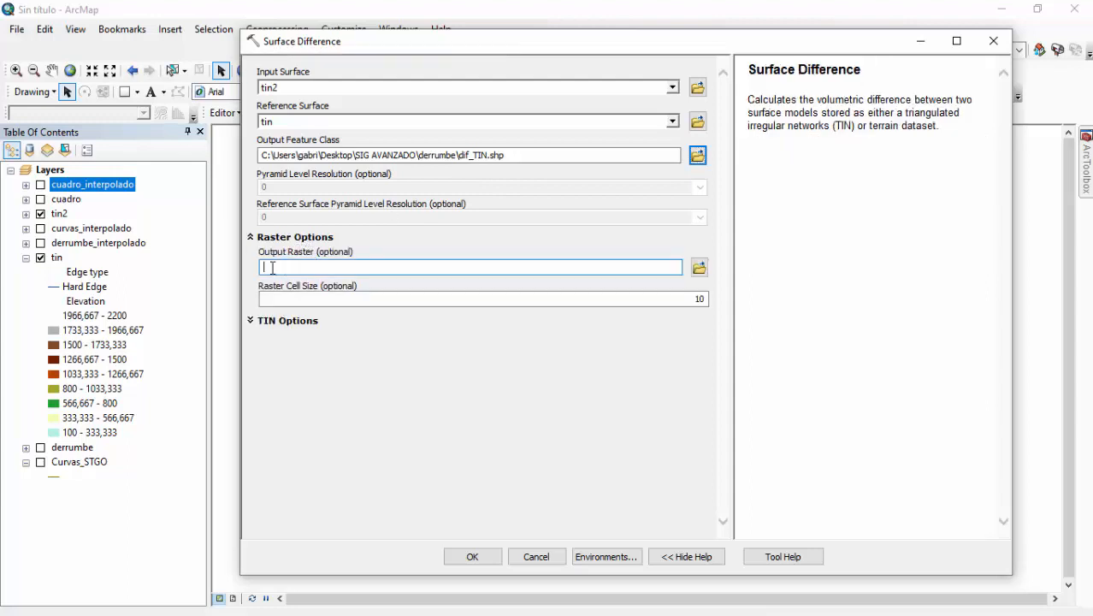
pyautogui.click(676, 299)
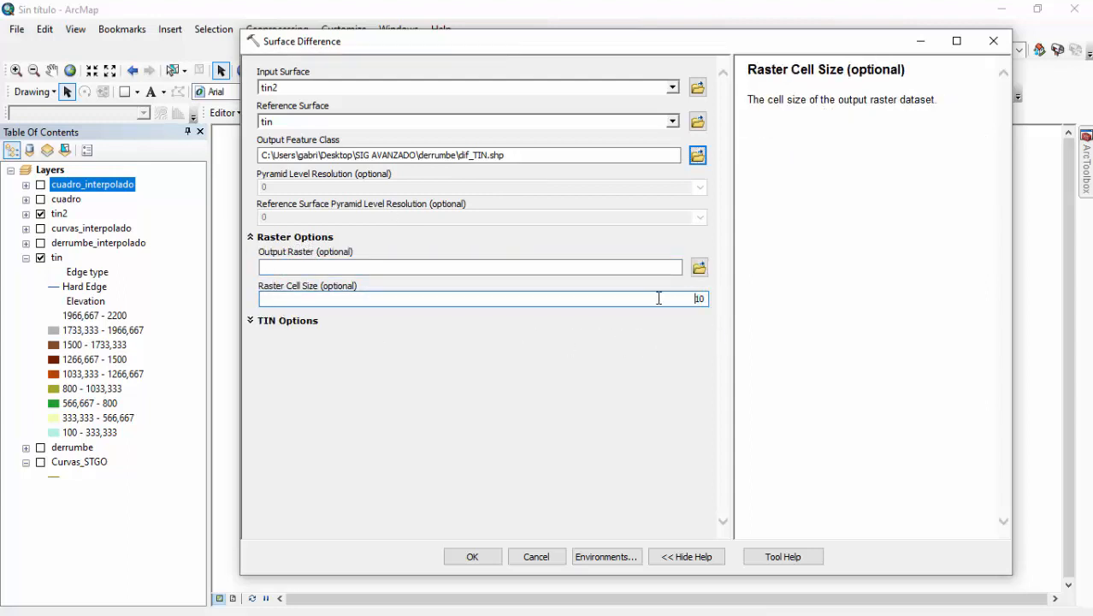
pyautogui.click(499, 431)
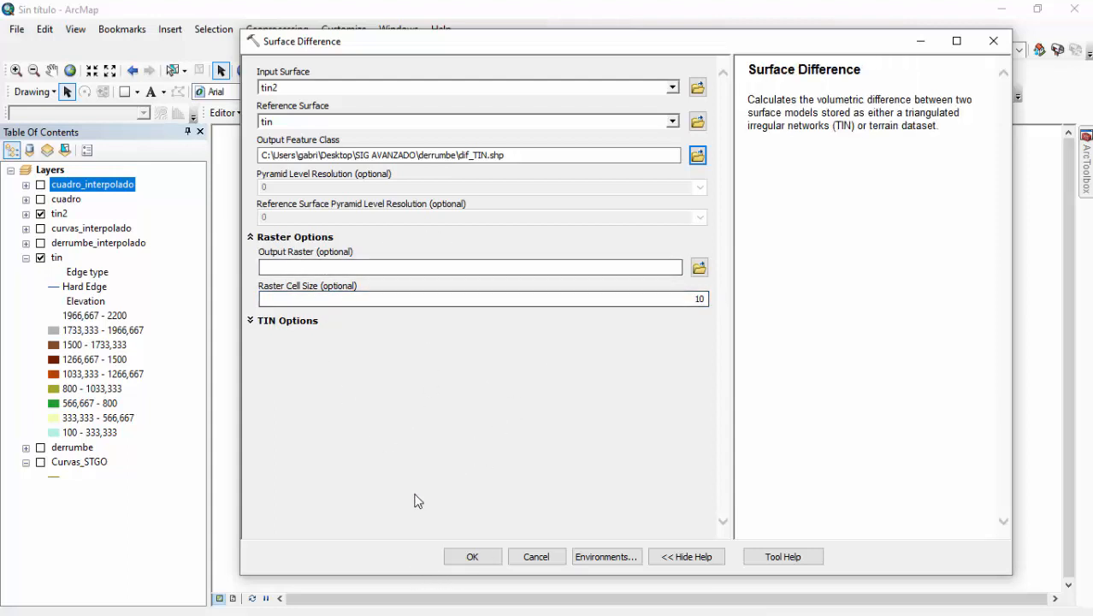
pyautogui.click(464, 560)
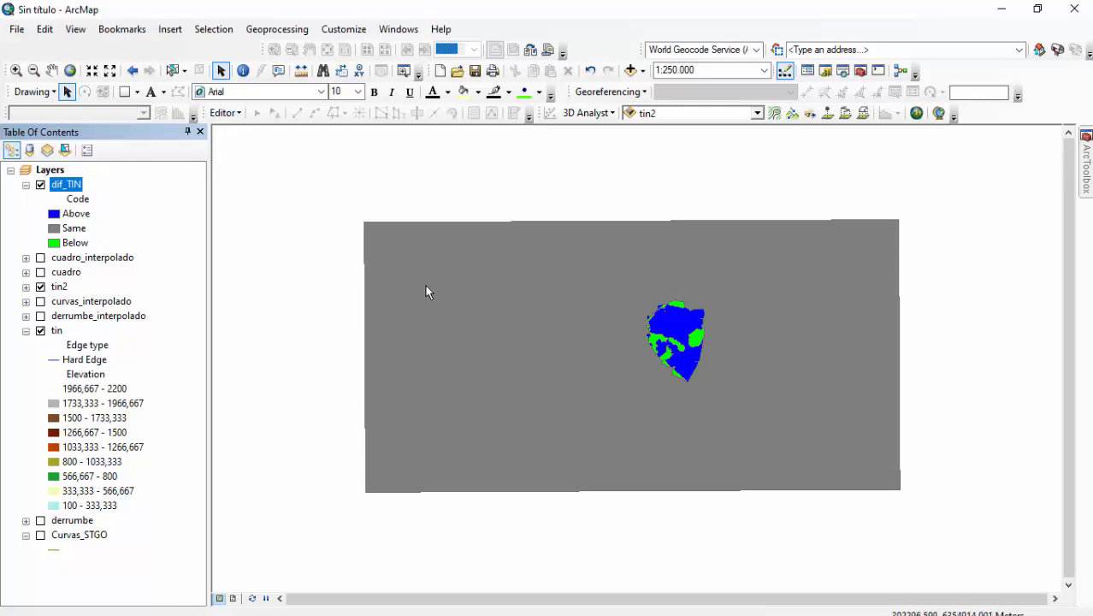
# - Start an edit session and delete the large gray Same polygon surrounding the landslide from dif_TIN
pyautogui.click(224, 112)
pyautogui.click(228, 131)
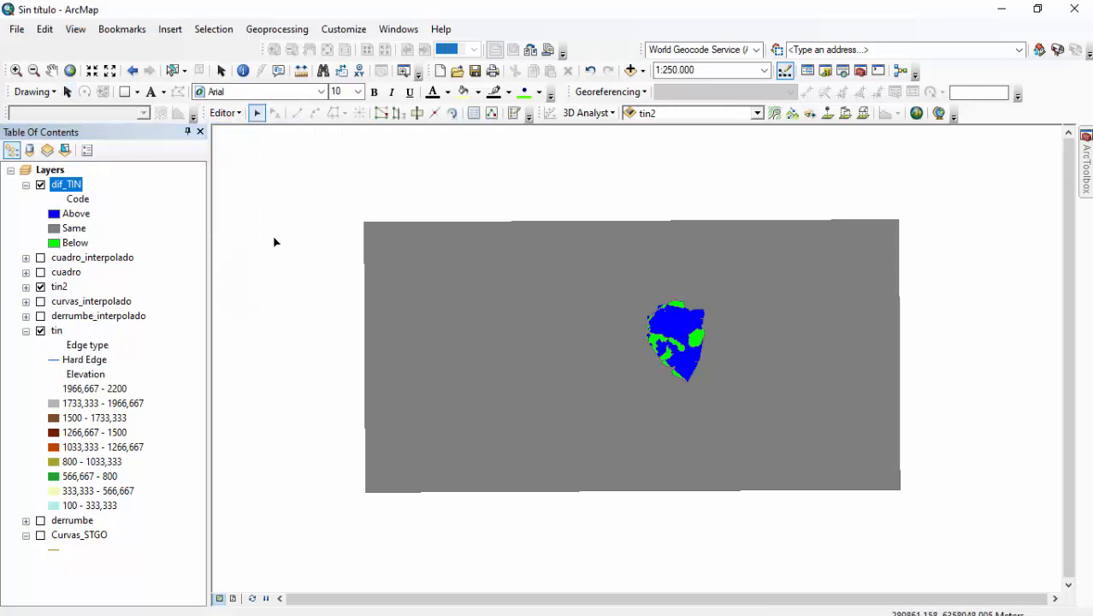
pyautogui.click(497, 271)
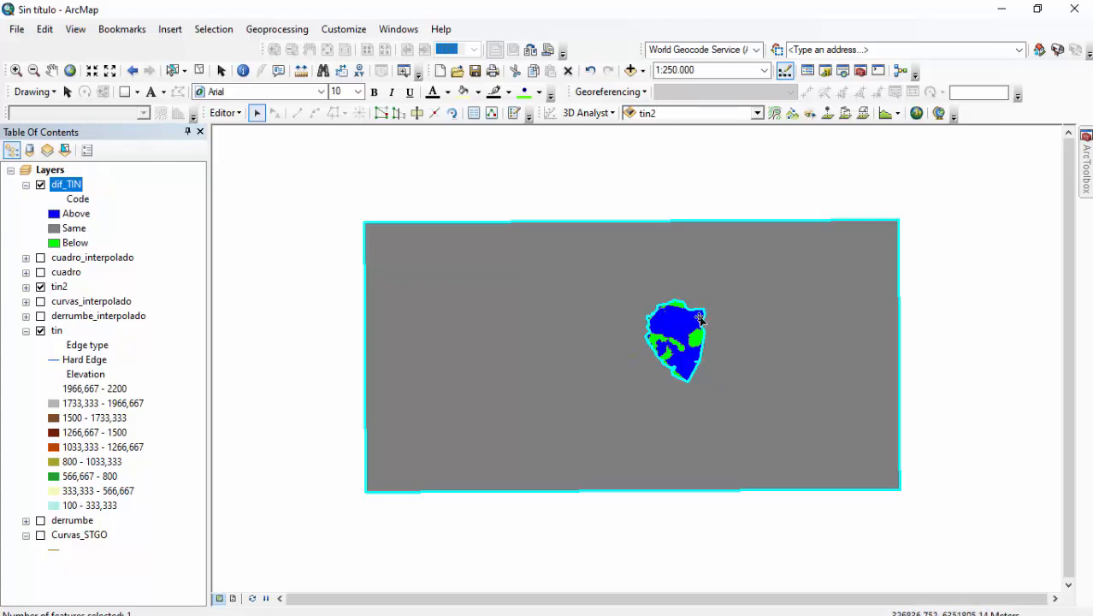
pyautogui.press('Delete')
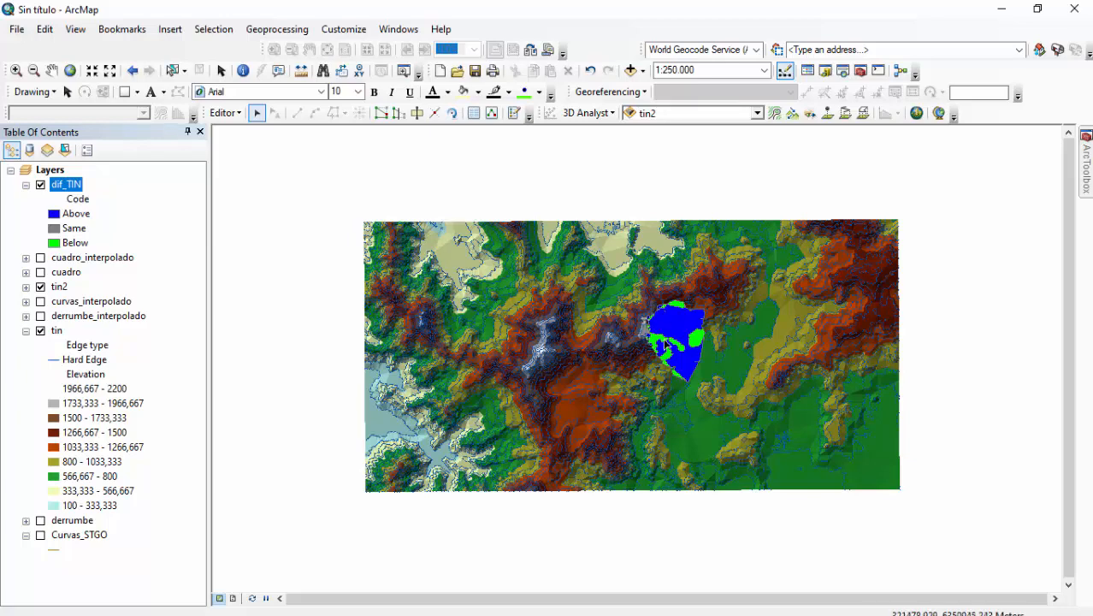
# - Hide the tin2 and tin layers to inspect the remaining Above and Below polygons of dif_TIN on their own
pyautogui.click(40, 286)
pyautogui.click(40, 331)
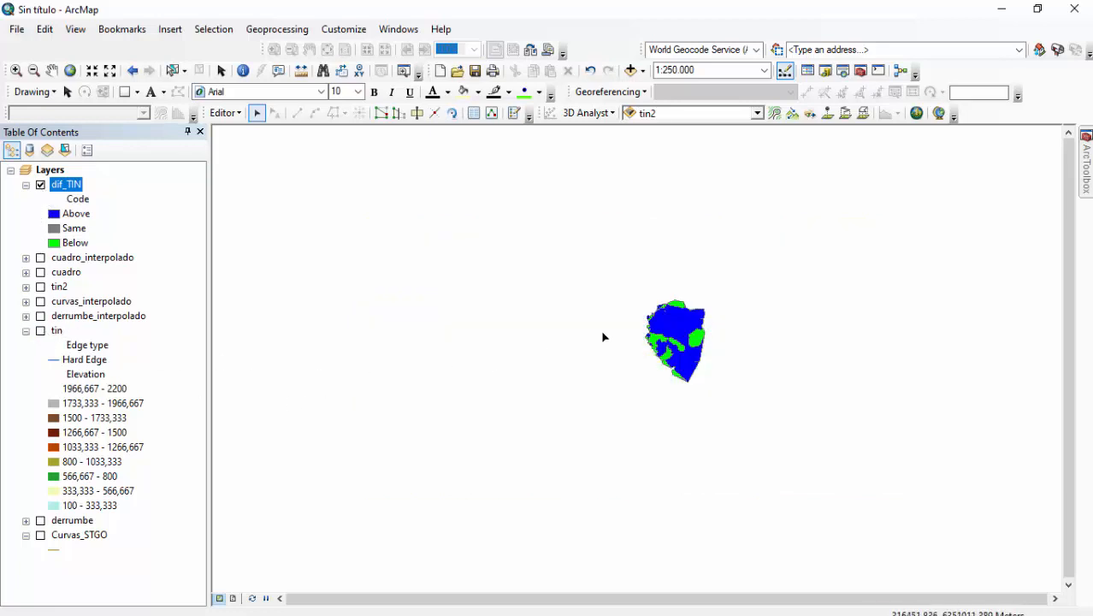
pyautogui.scroll(3, 694, 331)
pyautogui.scroll(1, 694, 330)
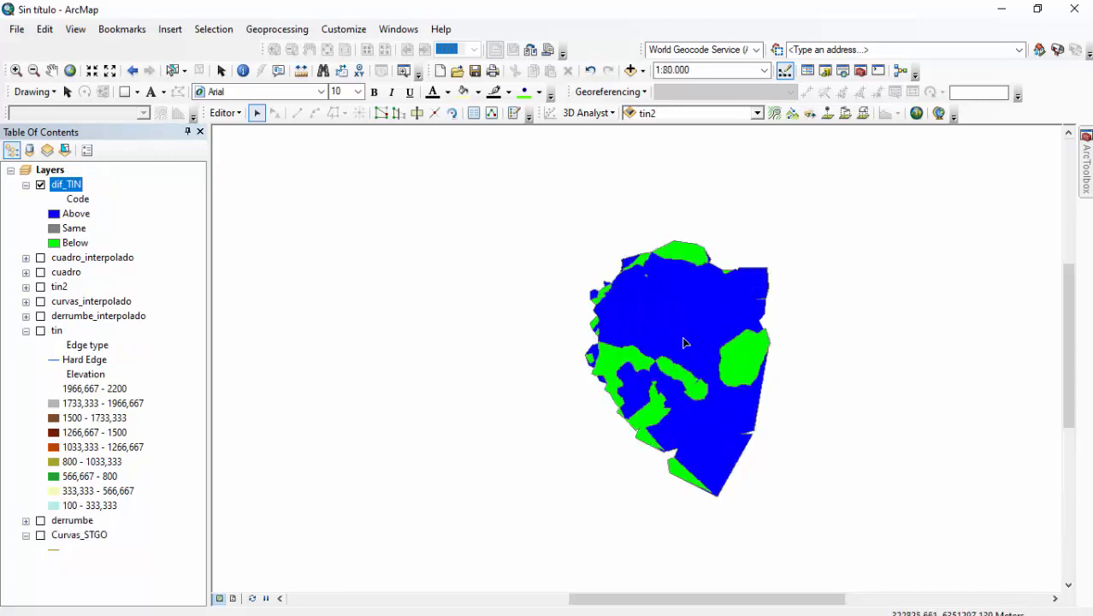
pyautogui.moveTo(676, 344); pyautogui.dragTo(577, 320)
pyautogui.scroll(1, 579, 321)
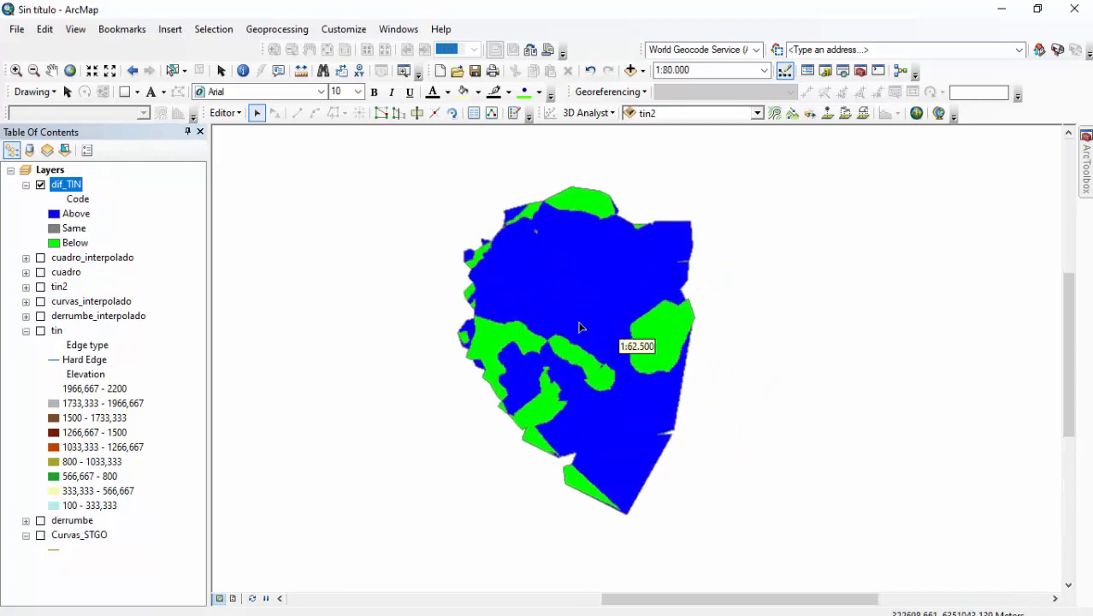
pyautogui.scroll(1, 585, 323)
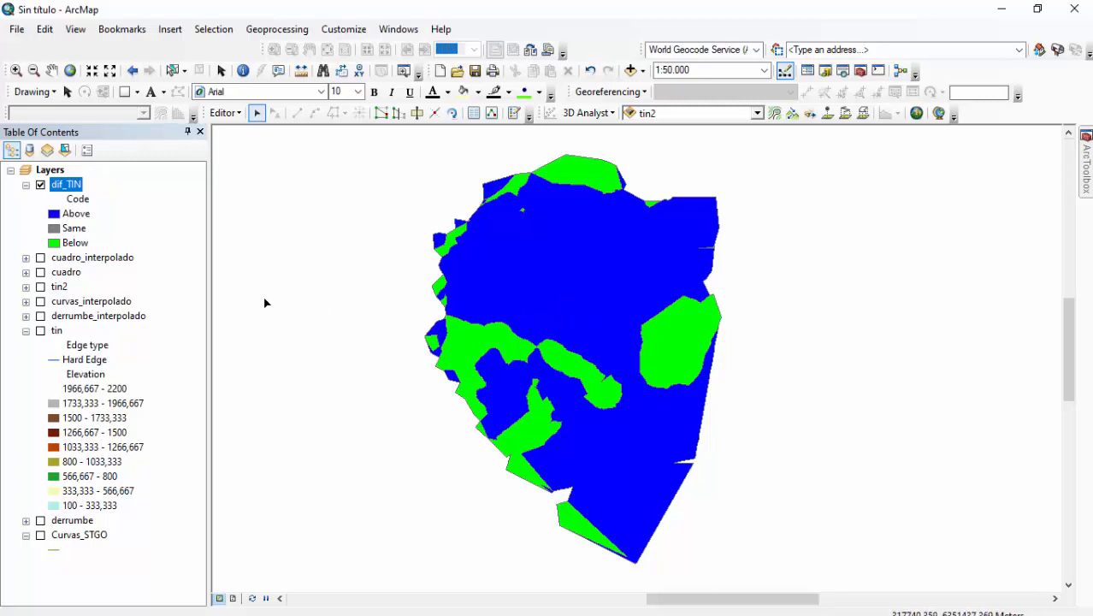
# - Open the dif_TIN attribute table and examine its Volume and SArea fields
pyautogui.rightClick(75, 188)
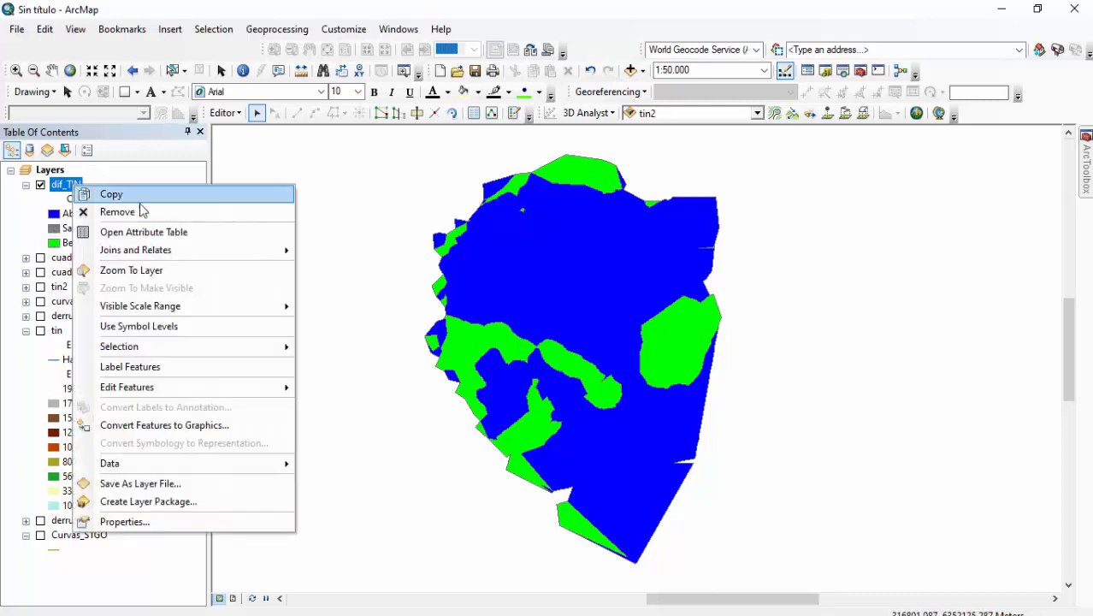
pyautogui.click(156, 232)
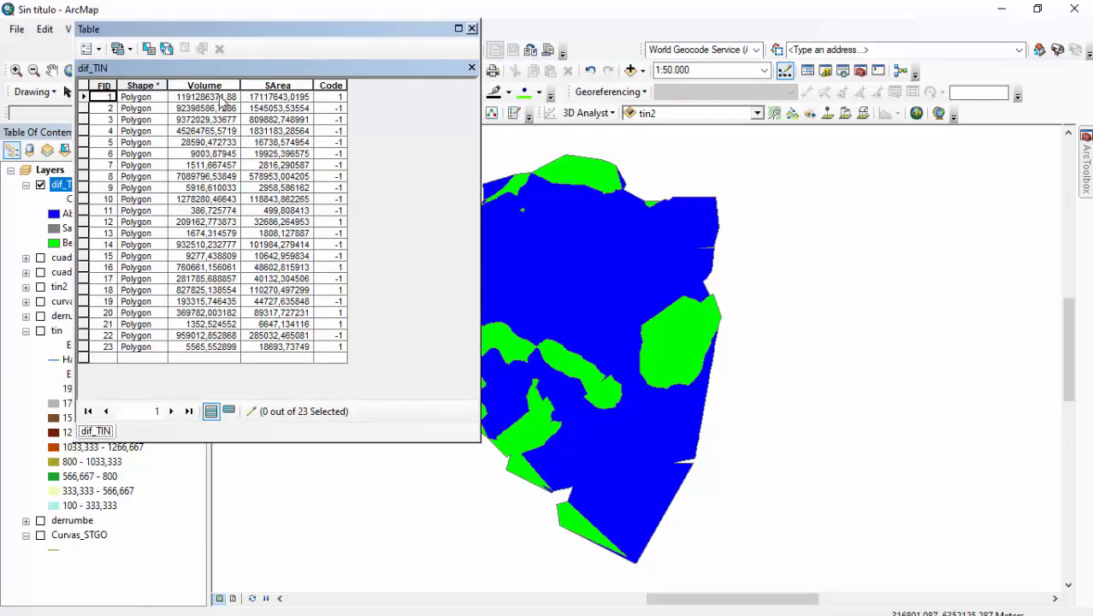
pyautogui.click(216, 83)
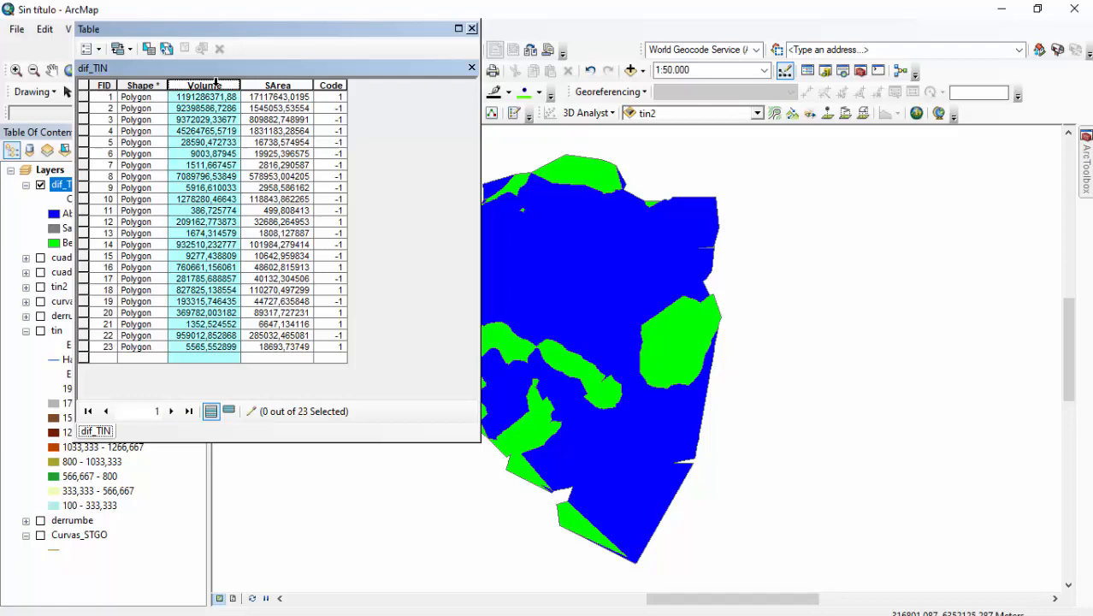
pyautogui.click(272, 83)
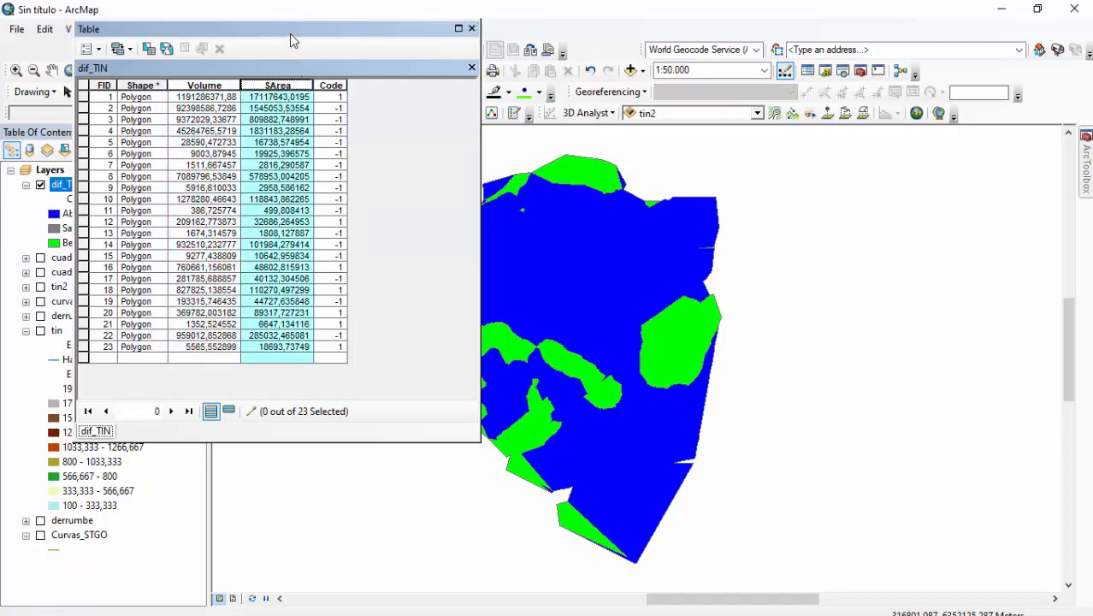
pyautogui.moveTo(291, 34); pyautogui.dragTo(241, 68)
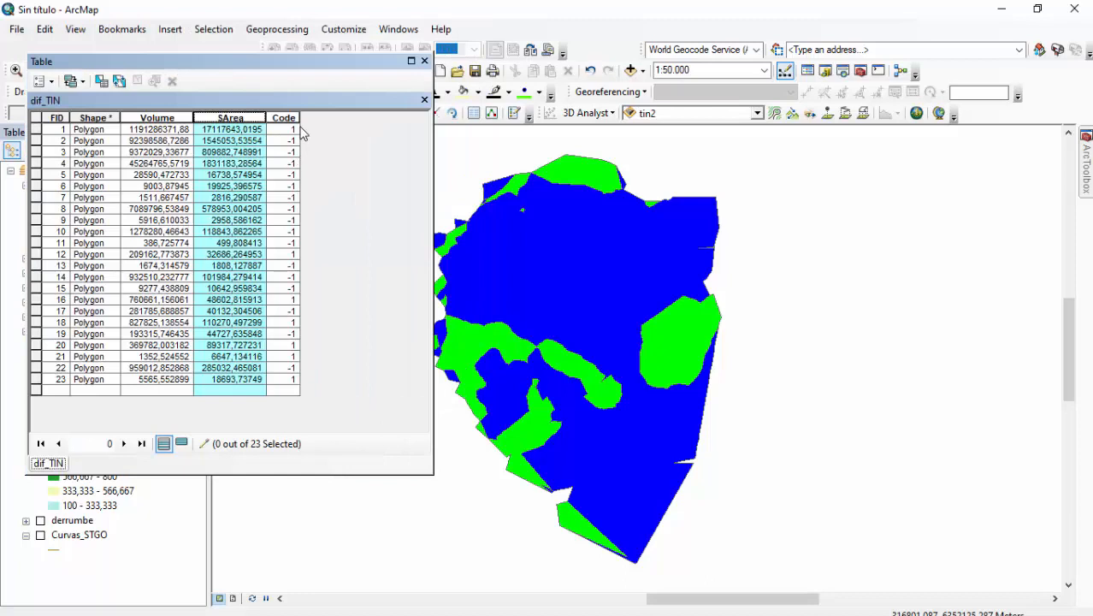
# - Select the FID 1 record, then the FID 2 record in the dif_TIN table to locate their polygons on the map
pyautogui.click(37, 129)
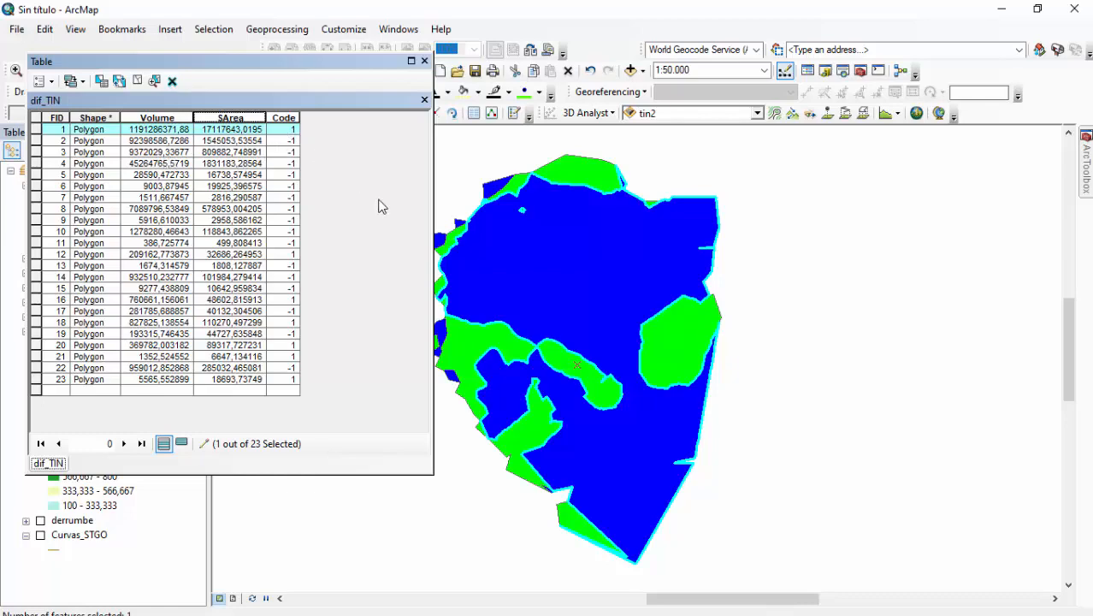
pyautogui.moveTo(265, 73); pyautogui.dragTo(881, 105)
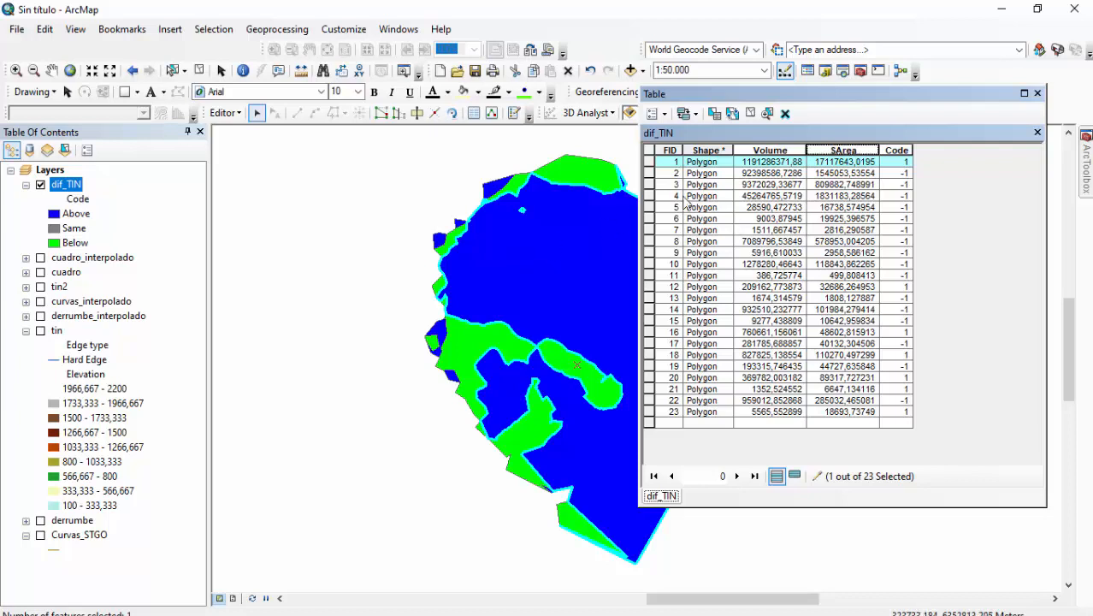
pyautogui.click(652, 172)
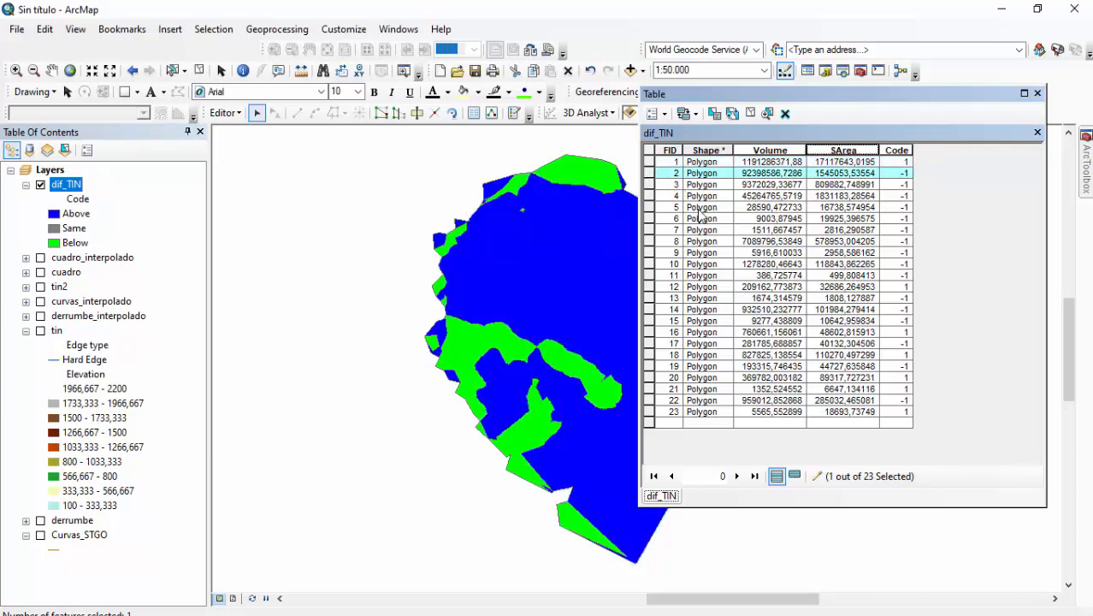
pyautogui.moveTo(770, 96); pyautogui.dragTo(900, 131)
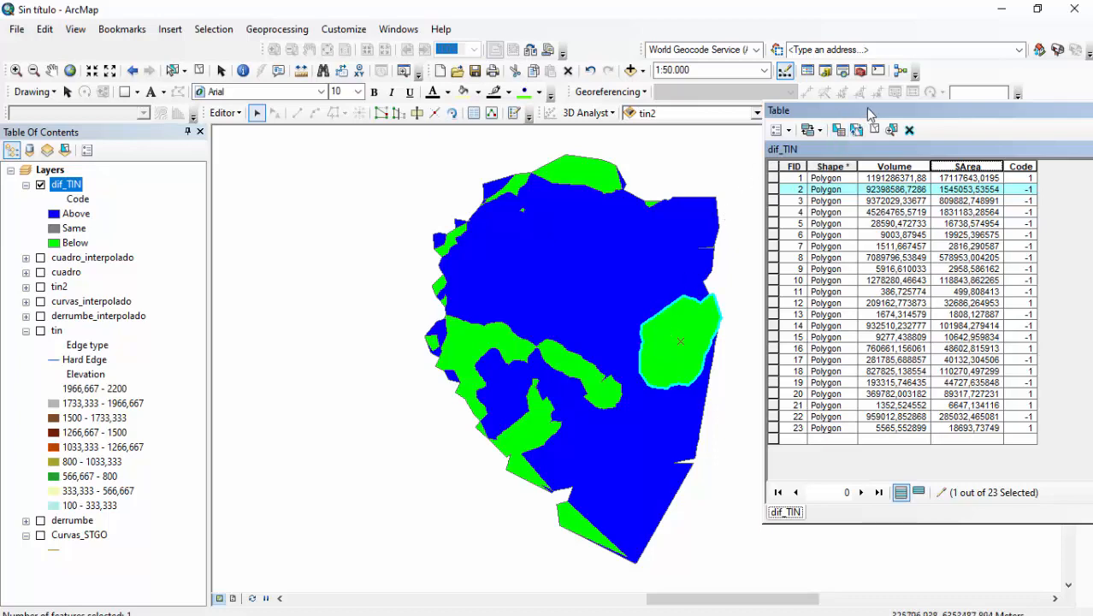
pyautogui.moveTo(868, 113); pyautogui.dragTo(755, 108)
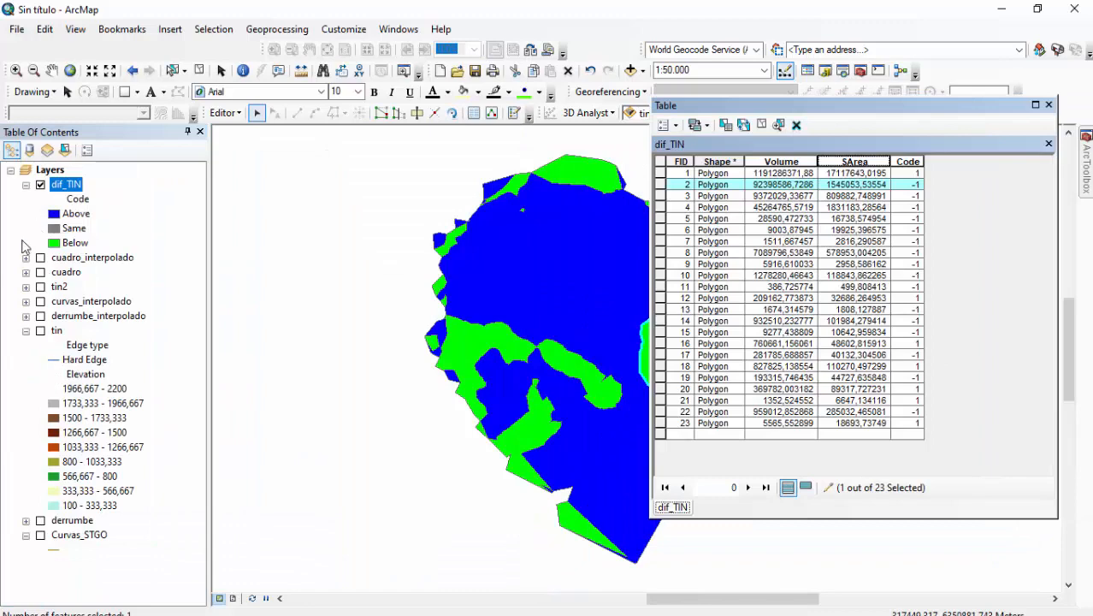
# - Show the tin2 layer and turn off its Edge types symbology so only the Elevation faces are drawn
pyautogui.click(40, 287)
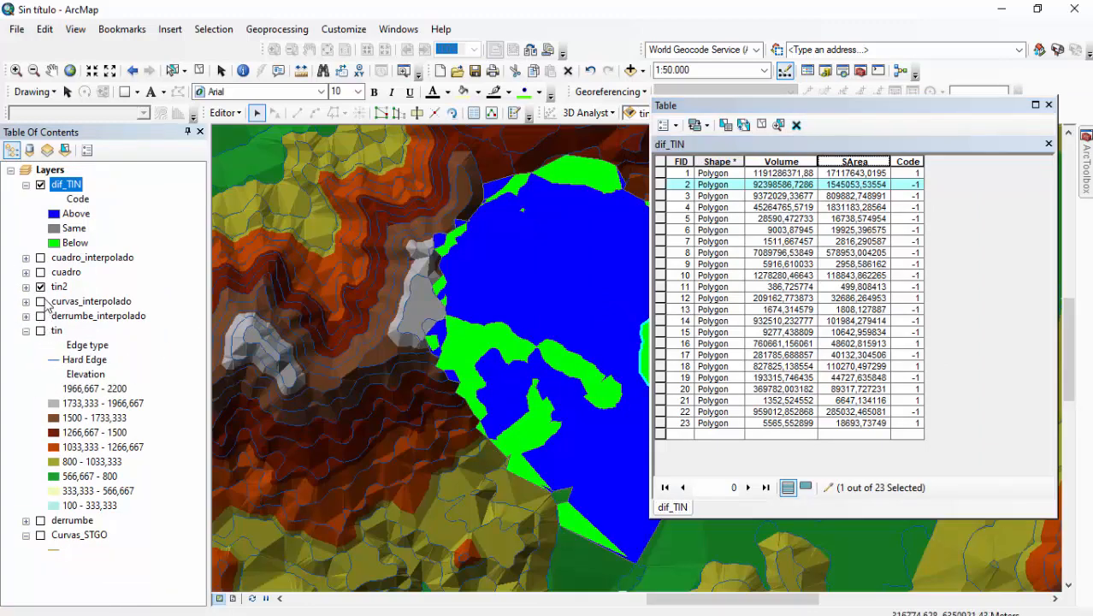
pyautogui.click(25, 286)
pyautogui.rightClick(62, 288)
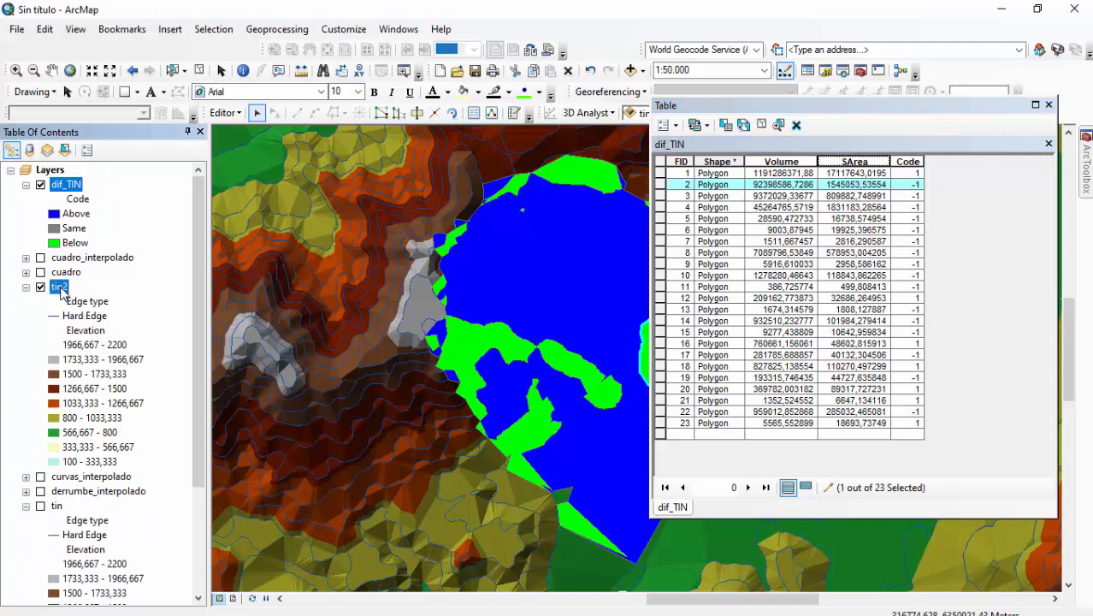
pyautogui.click(107, 467)
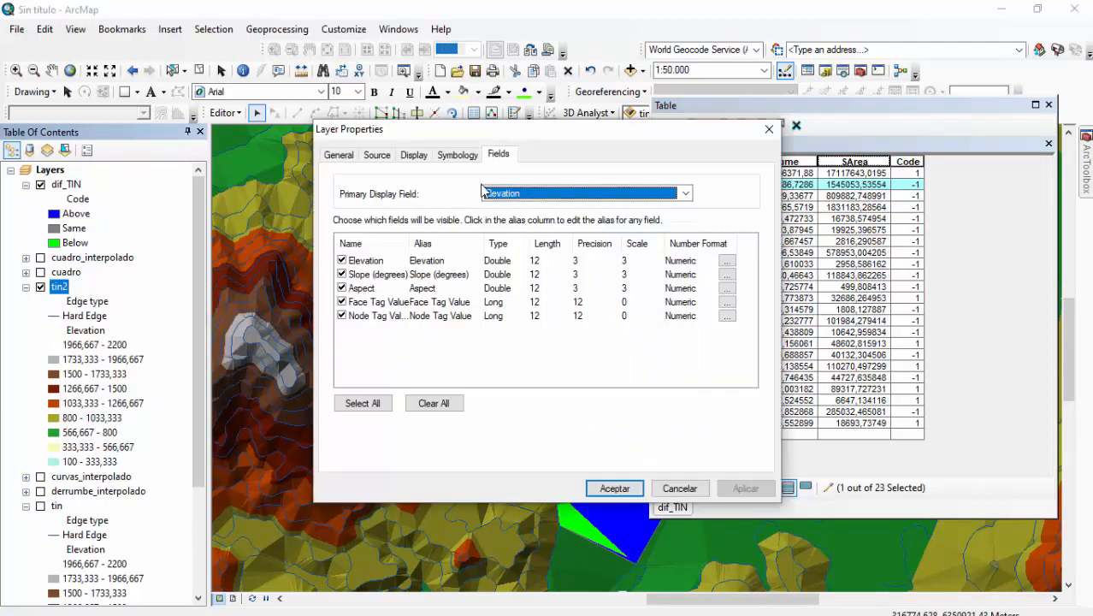
pyautogui.click(417, 157)
pyautogui.click(451, 158)
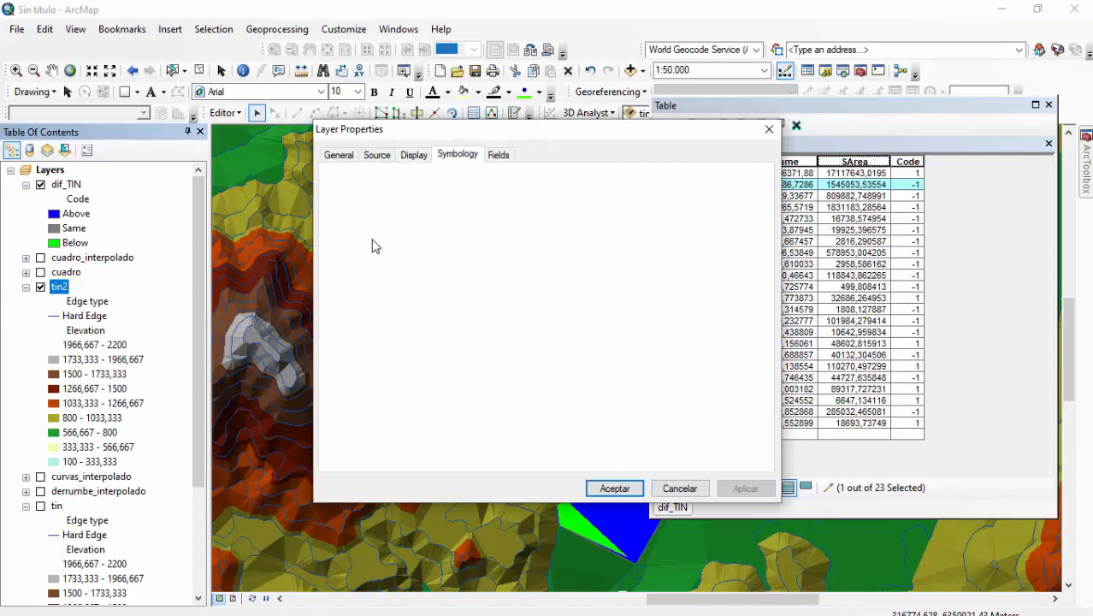
pyautogui.click(352, 185)
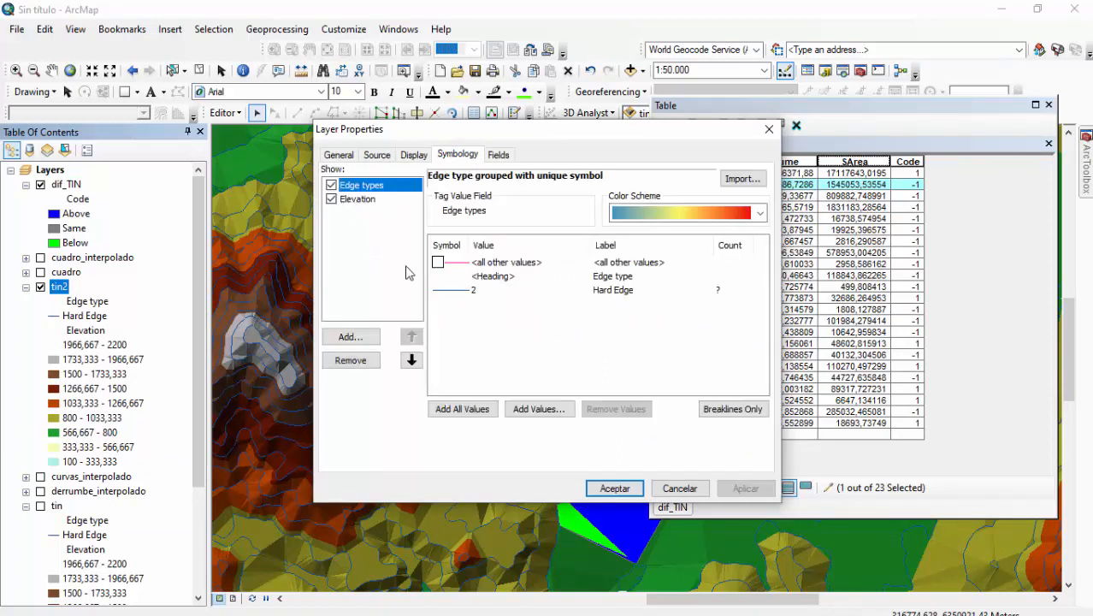
pyautogui.click(332, 185)
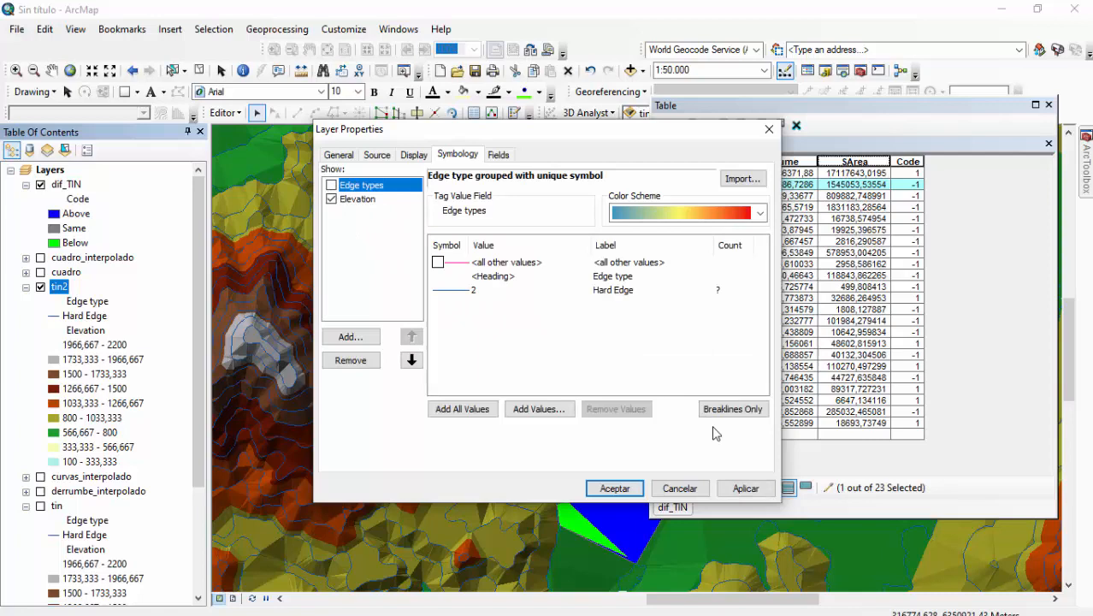
pyautogui.click(745, 487)
pyautogui.click(614, 488)
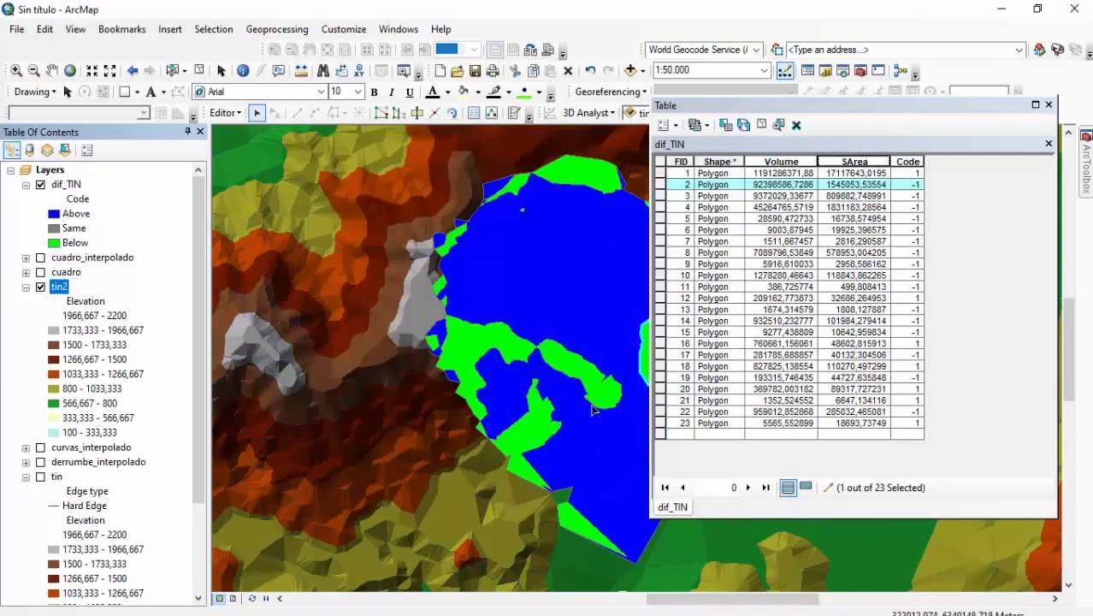
# - Close the dif_TIN attribute table and clear the selected feature, keeping tin2 displayed beneath dif_TIN
pyautogui.click(1048, 104)
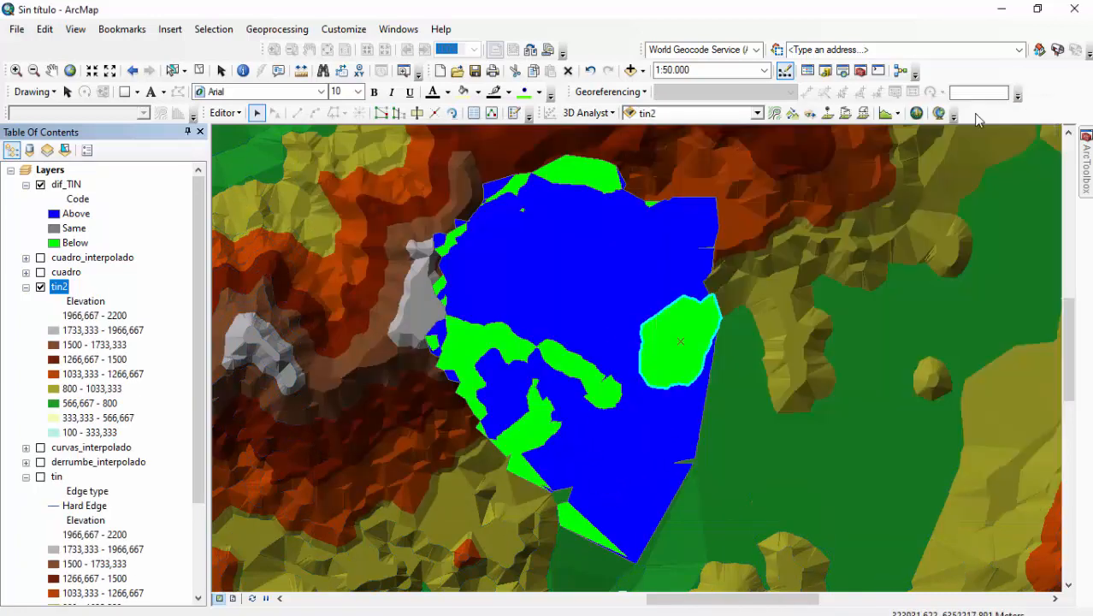
pyautogui.click(198, 70)
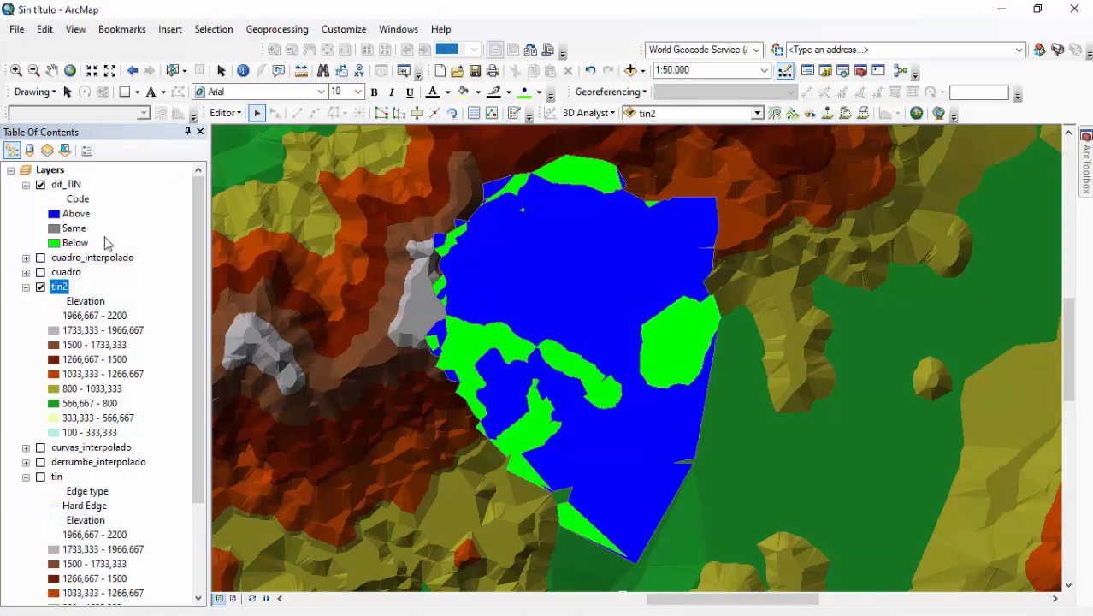
pyautogui.click(40, 287)
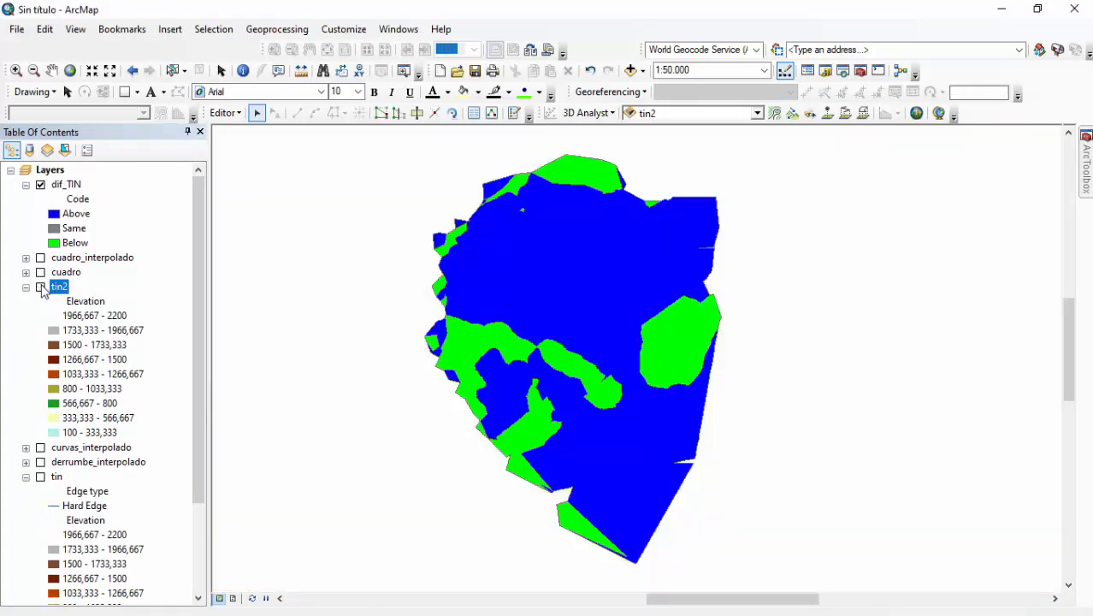
pyautogui.click(41, 288)
# - Switch dif_TIN off and on repeatedly to compare its Above and Below polygons with the tin2 terrain
pyautogui.click(41, 185)
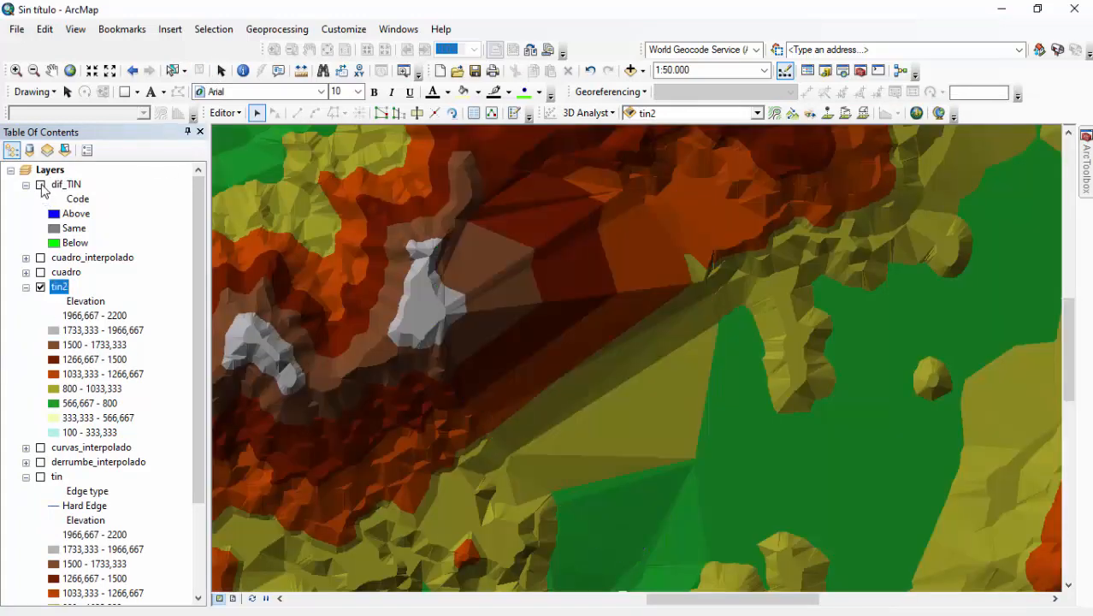
pyautogui.click(40, 184)
pyautogui.click(40, 184)
pyautogui.click(40, 184)
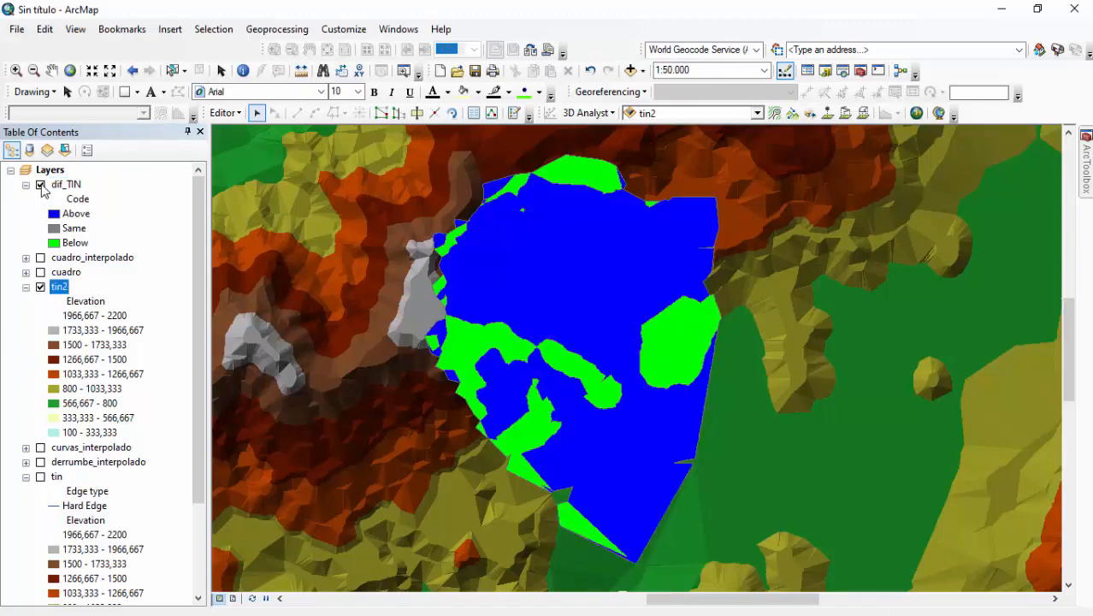
pyautogui.click(40, 185)
pyautogui.click(40, 184)
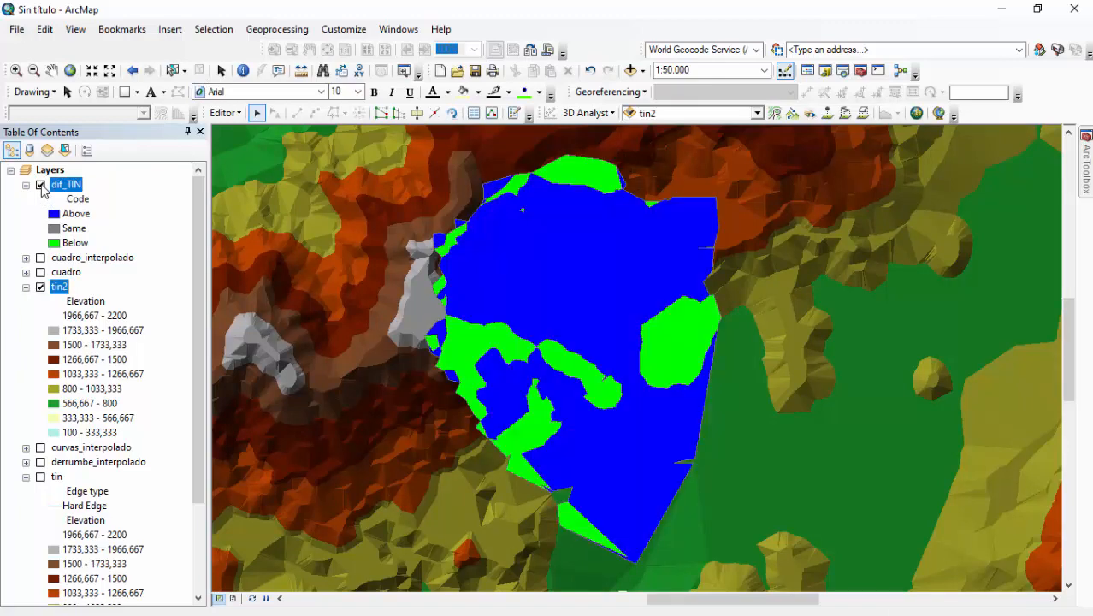
pyautogui.click(40, 184)
pyautogui.click(40, 185)
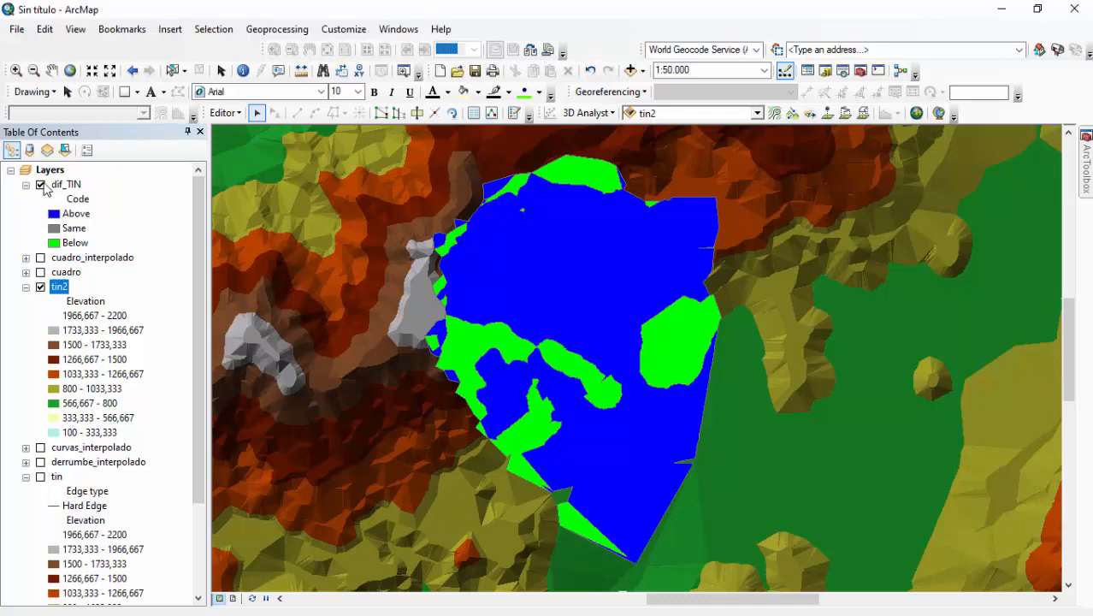
pyautogui.click(40, 185)
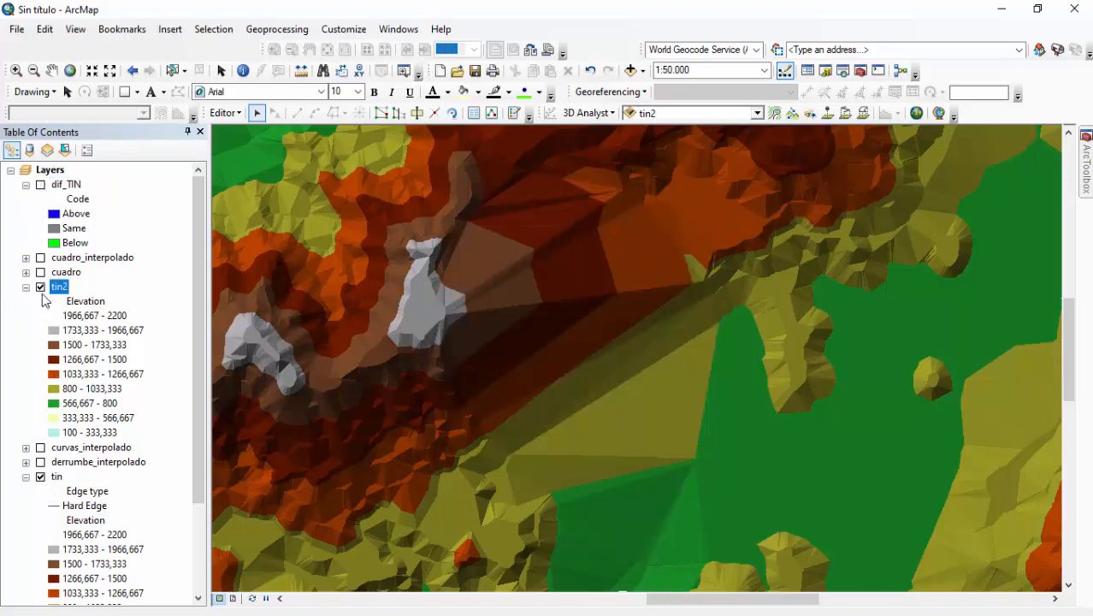
# - Place the tin layer above tin2 in the drawing order and turn off its Edge types symbology
pyautogui.moveTo(57, 477)
pyautogui.mouseDown()
pyautogui.moveTo(85, 332)
pyautogui.moveTo(78, 280)
pyautogui.mouseUp()
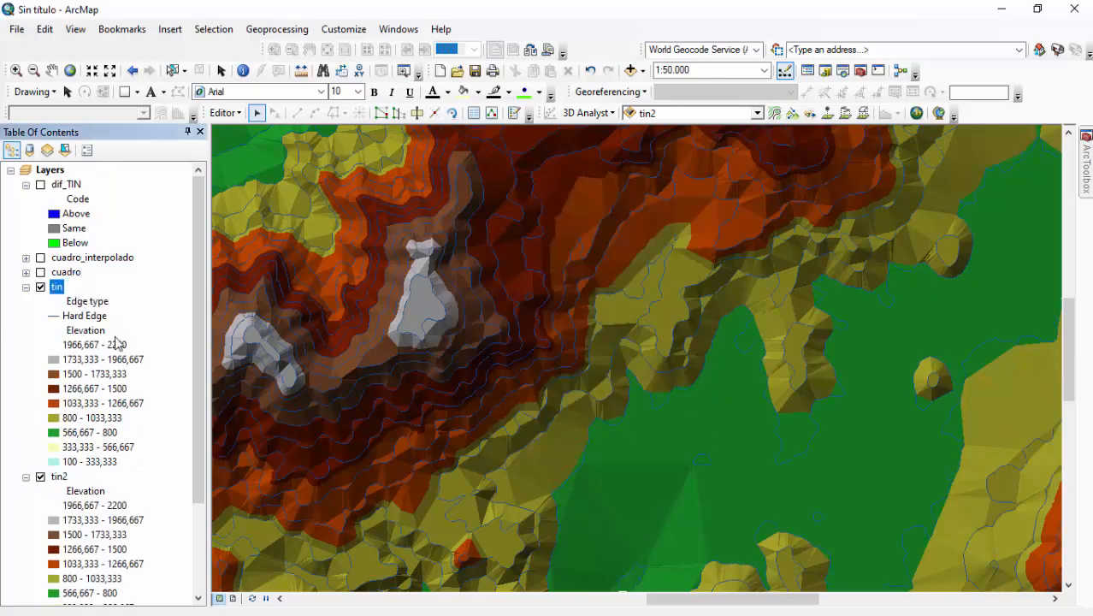
pyautogui.rightClick(57, 289)
pyautogui.click(111, 463)
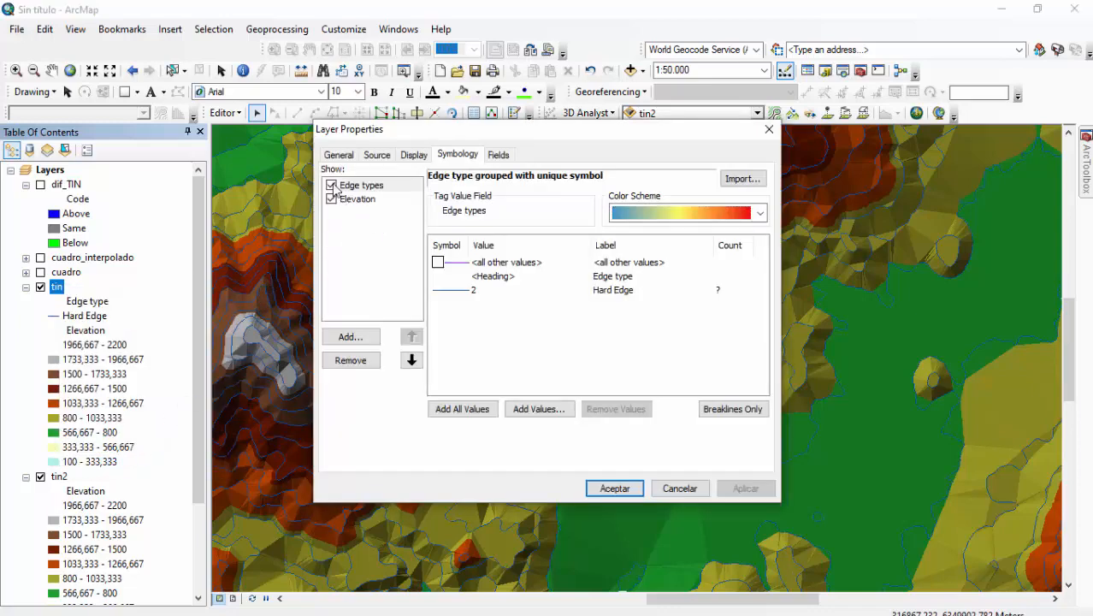
pyautogui.click(331, 186)
pyautogui.click(615, 486)
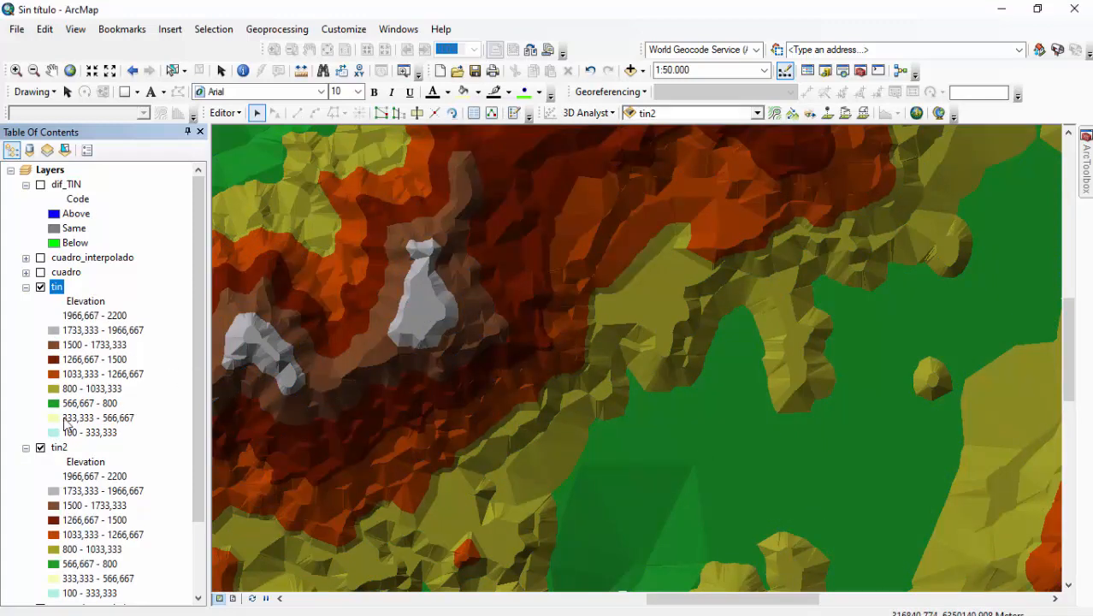
# - Toggle the tin layer's visibility to compare the original terrain with the tin2 surface in the landslide area
pyautogui.click(40, 287)
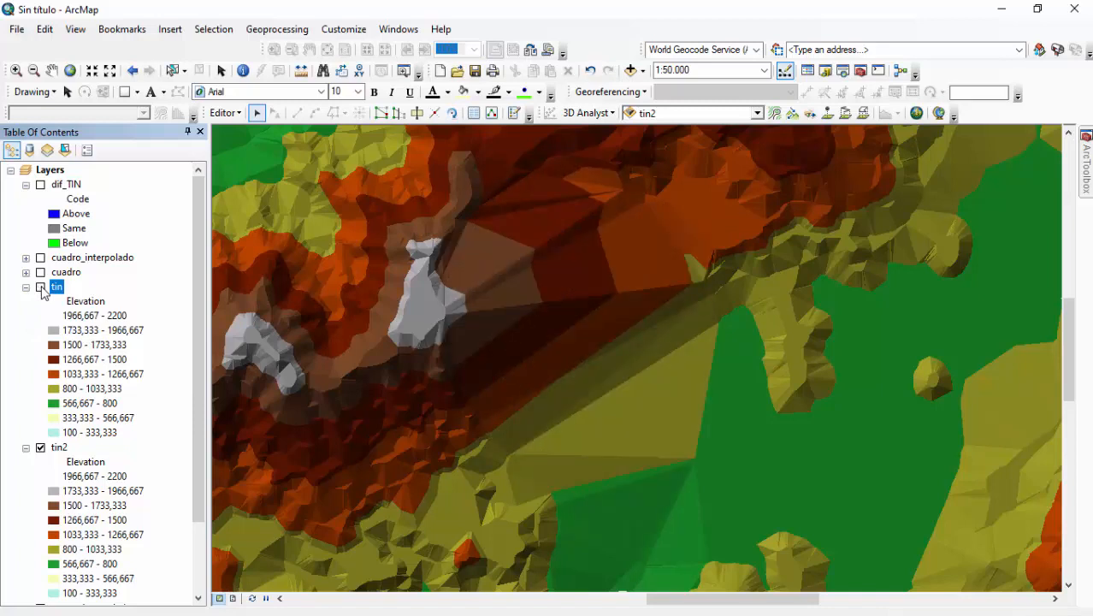
pyautogui.click(41, 287)
pyautogui.click(40, 287)
pyautogui.click(40, 287)
pyautogui.click(40, 287)
pyautogui.click(40, 287)
# - Toggle dif_TIN over the terrain surfaces to examine where the Above and Below areas match the relief changes
pyautogui.click(40, 185)
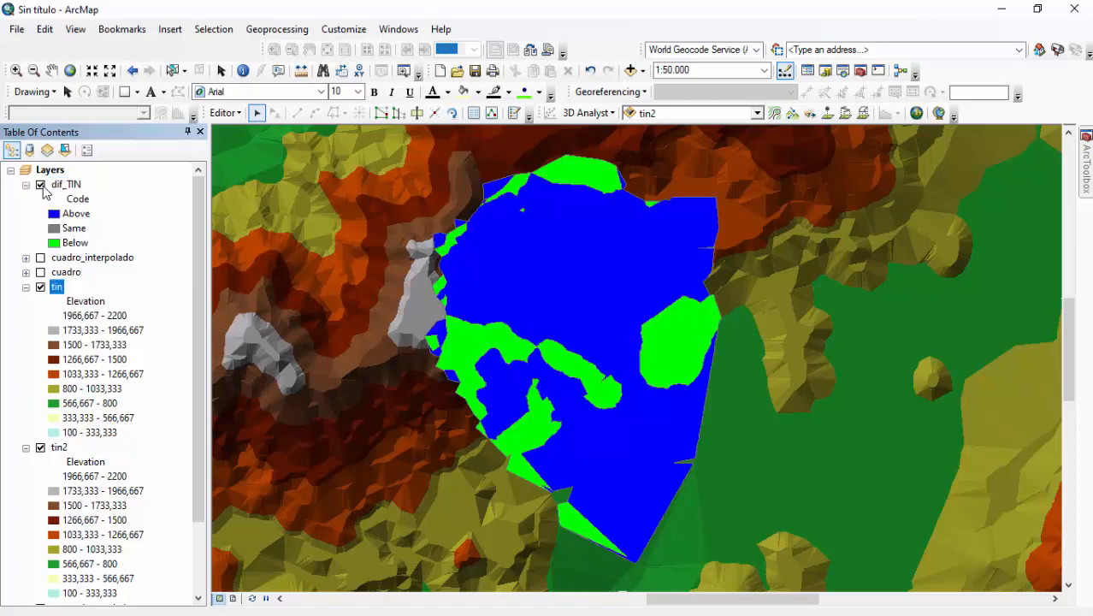
pyautogui.click(41, 186)
pyautogui.click(41, 185)
pyautogui.click(40, 185)
pyautogui.click(40, 185)
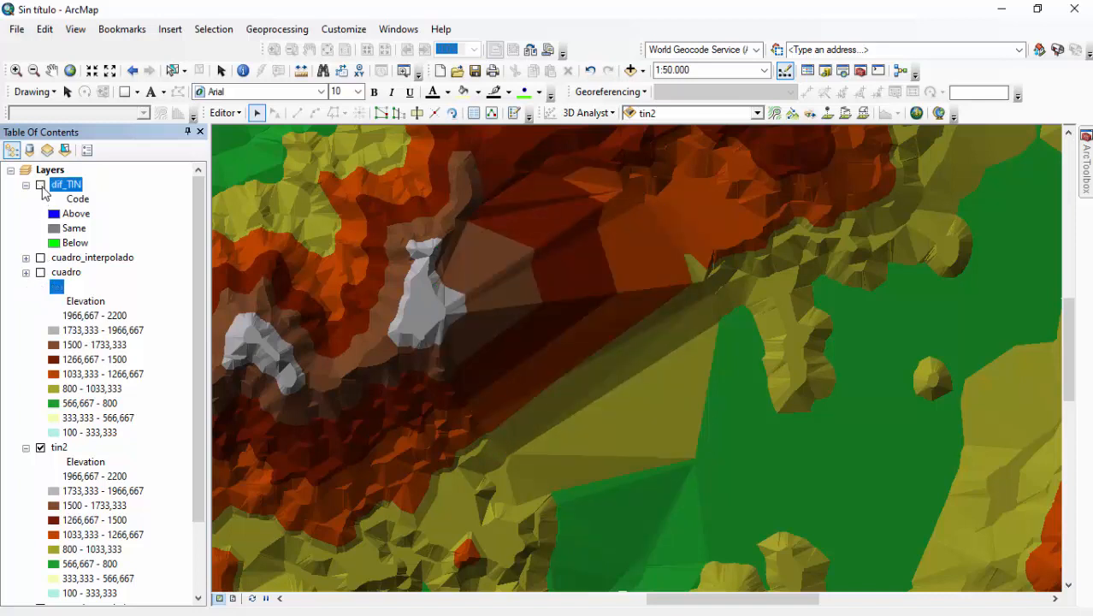
pyautogui.click(40, 184)
pyautogui.click(40, 185)
pyautogui.click(40, 185)
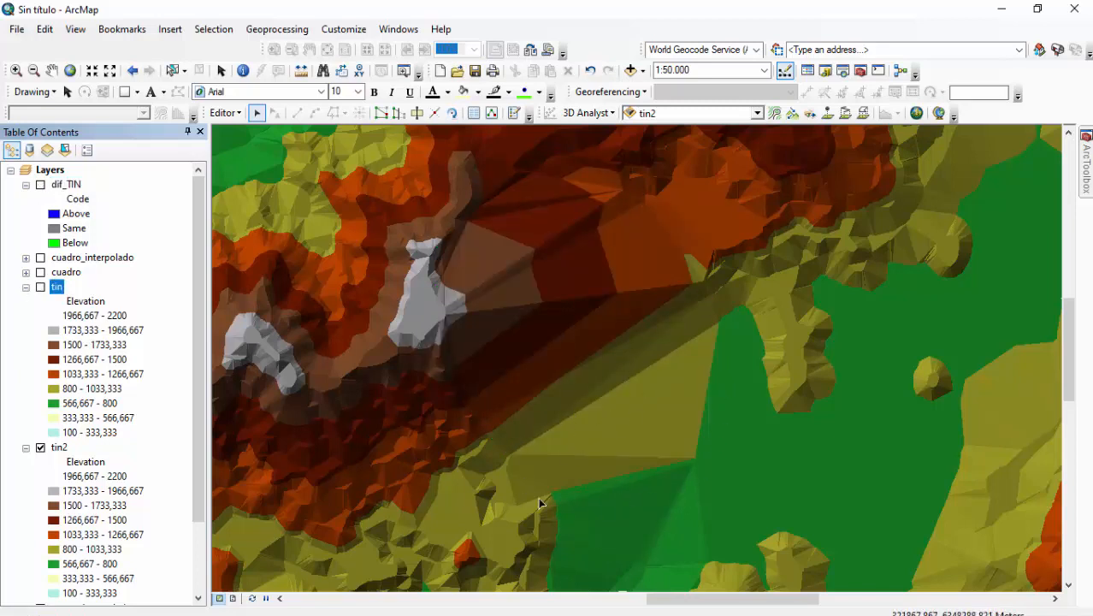
pyautogui.click(40, 185)
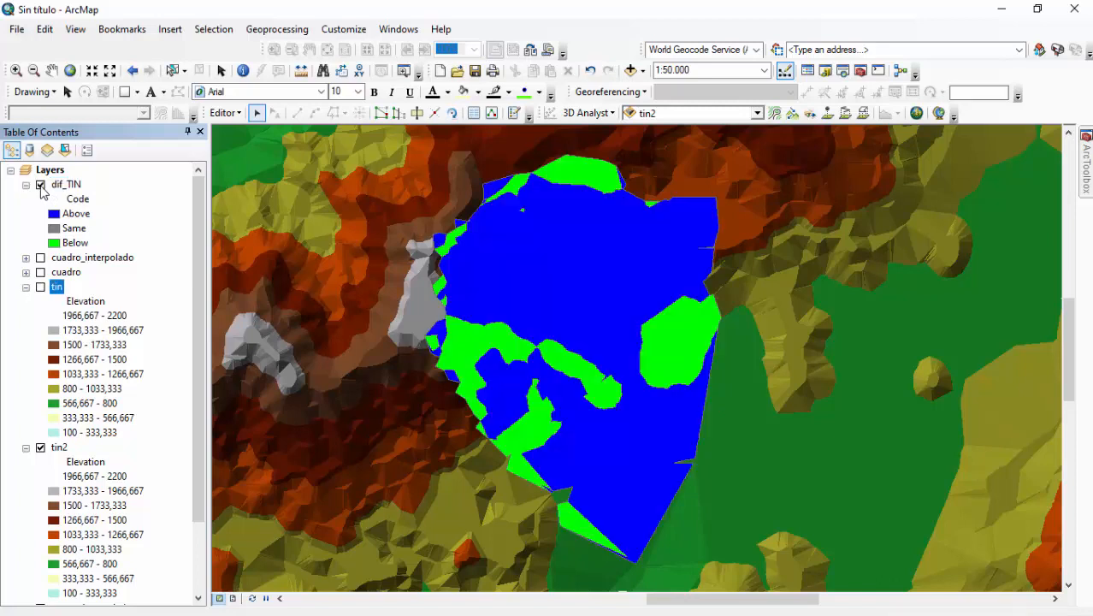
pyautogui.click(40, 185)
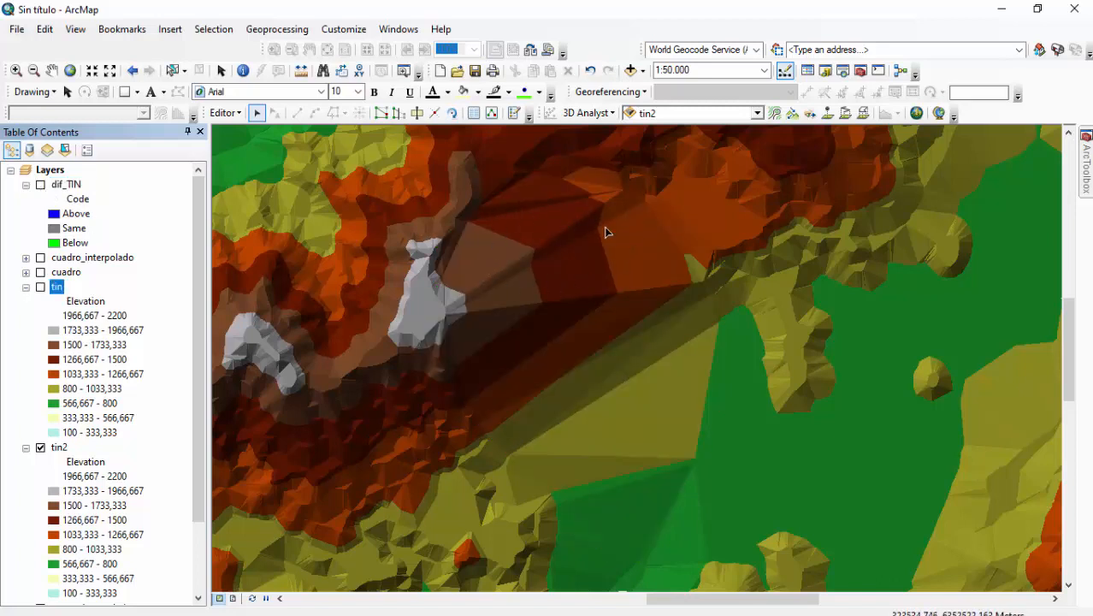
pyautogui.click(40, 185)
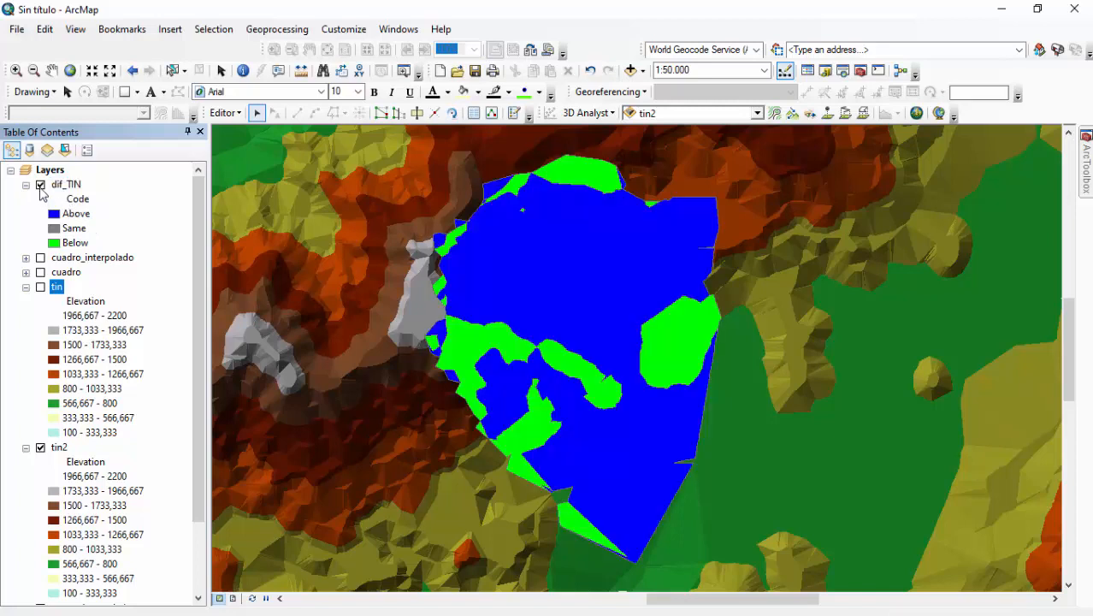
pyautogui.click(41, 186)
pyautogui.click(41, 186)
# - Open the dif_TIN attribute table, highlight its Volume field, and position the table clear of the landslide polygons
pyautogui.scroll(1, 552, 427)
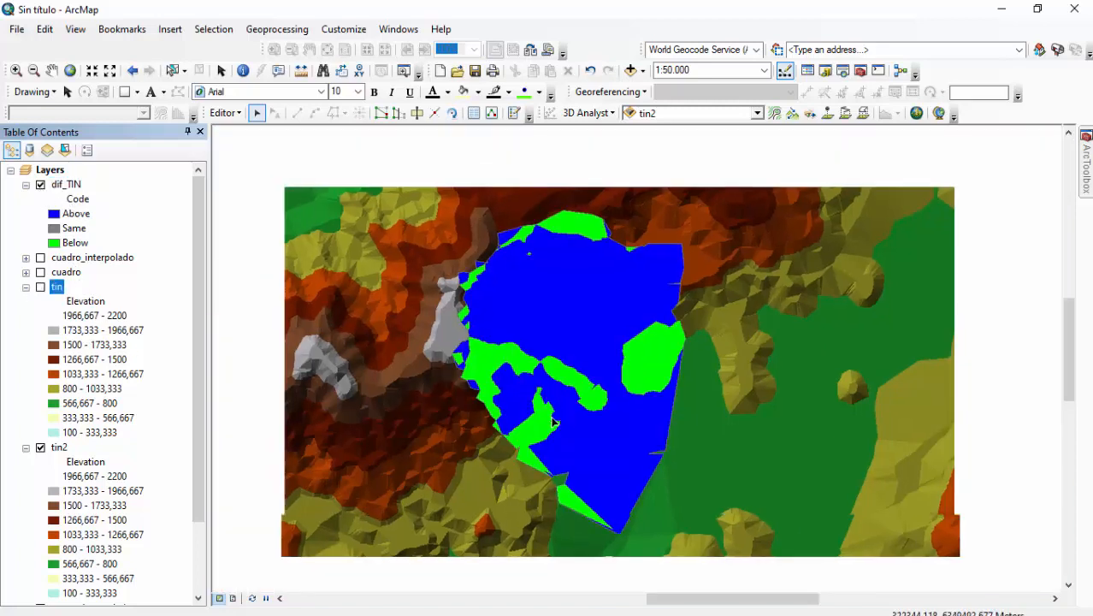
pyautogui.scroll(2, 551, 422)
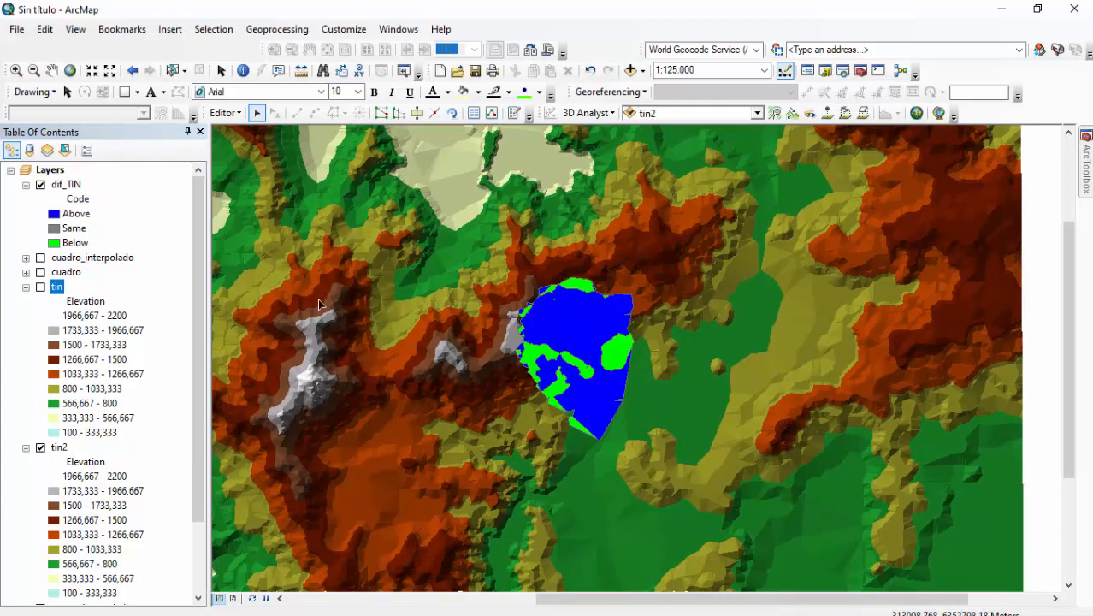
pyautogui.rightClick(65, 185)
pyautogui.click(119, 231)
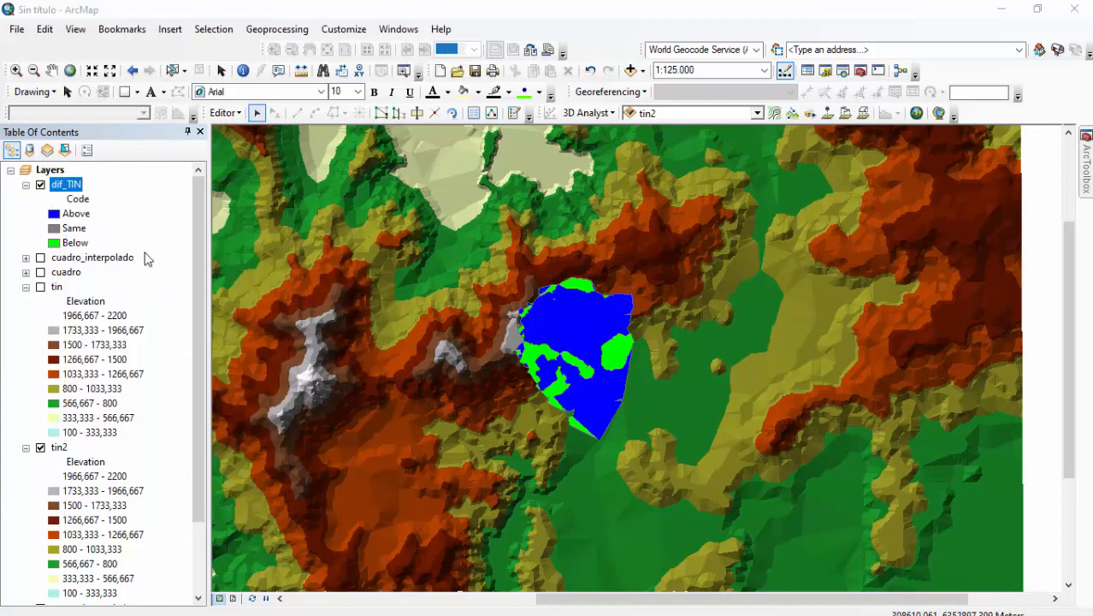
pyautogui.moveTo(809, 106); pyautogui.dragTo(424, 165)
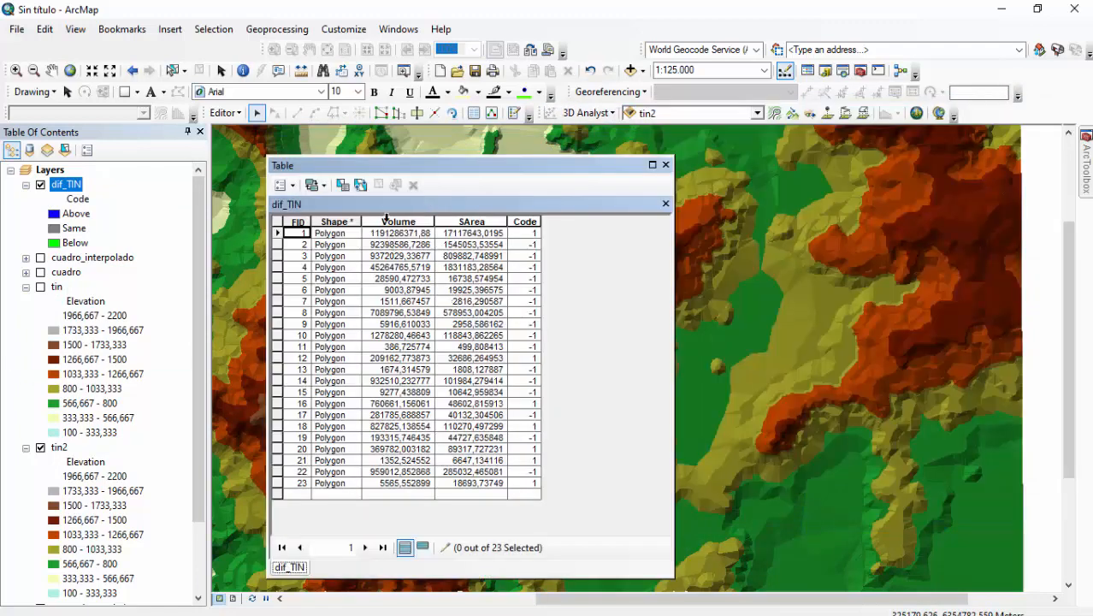
pyautogui.click(388, 221)
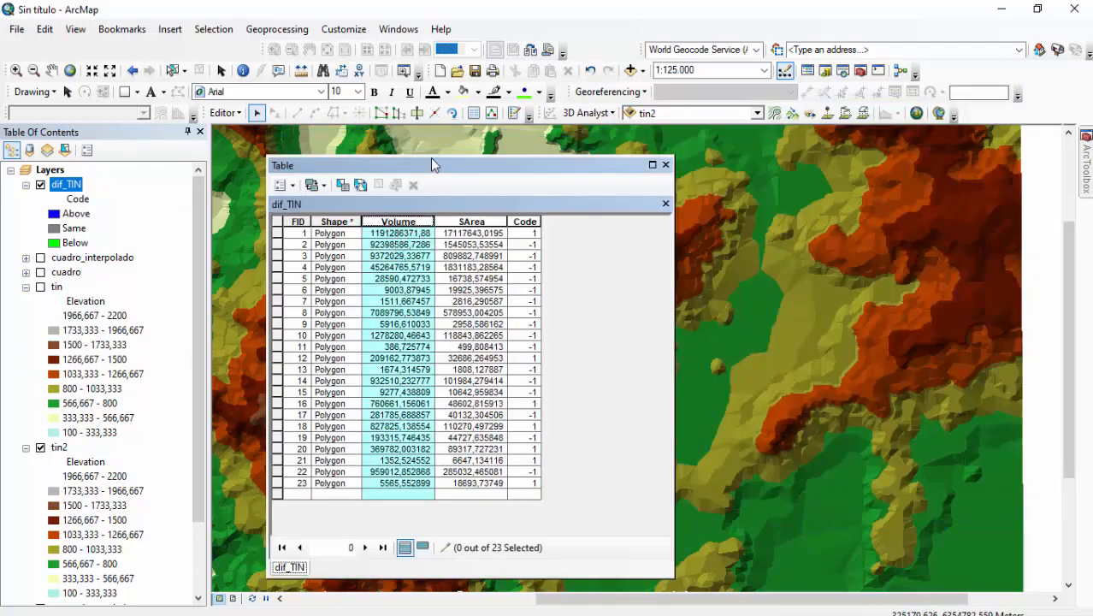
pyautogui.moveTo(546, 170); pyautogui.dragTo(827, 144)
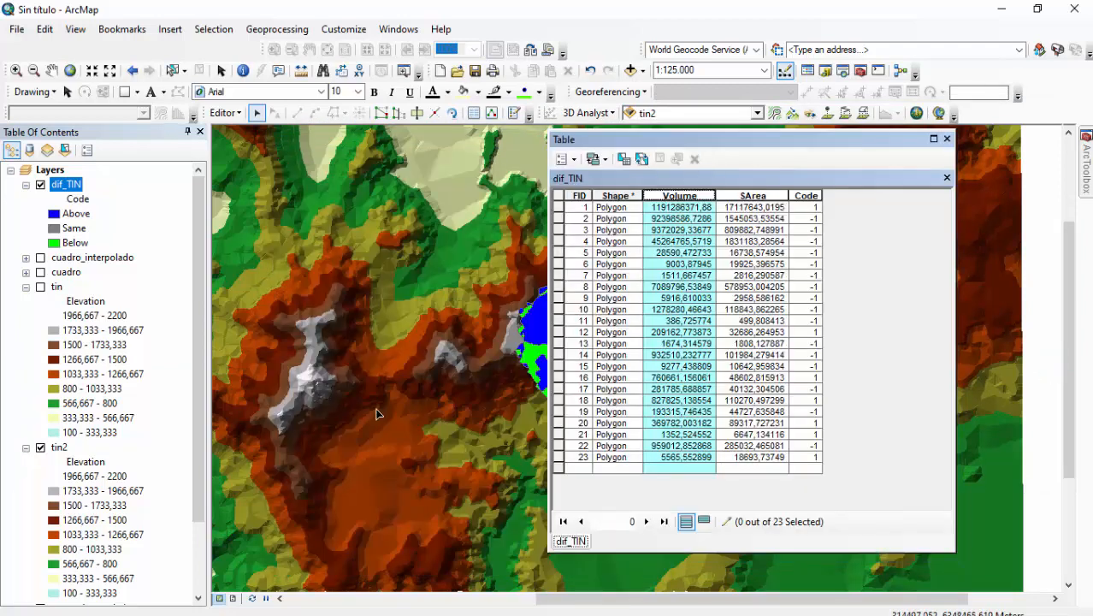
pyautogui.moveTo(654, 152); pyautogui.dragTo(256, 193)
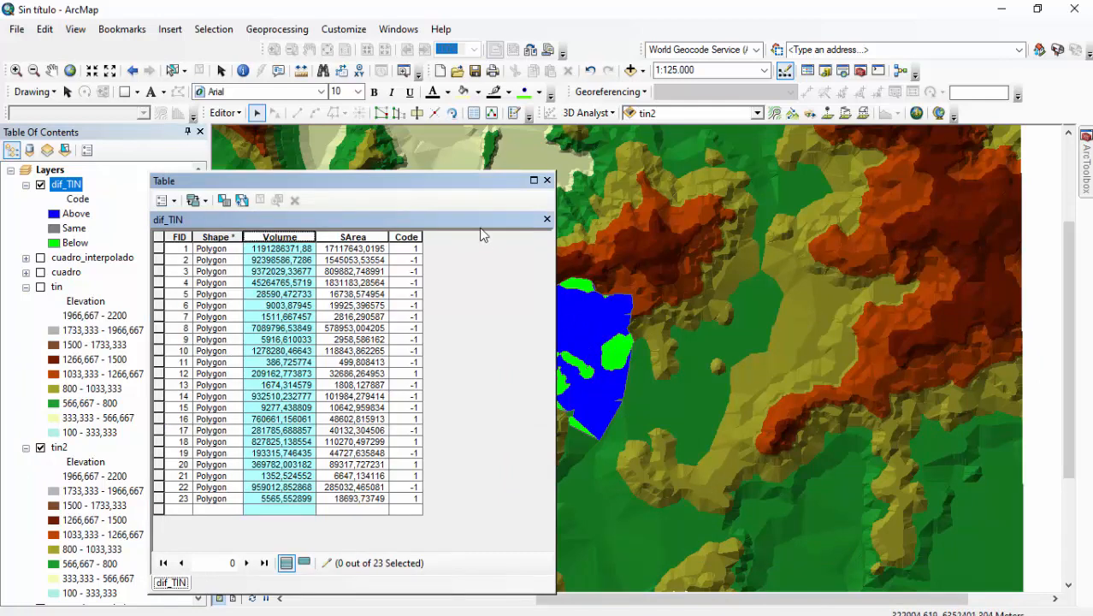
pyautogui.moveTo(445, 179); pyautogui.dragTo(346, 157)
# - Select the FID 8 record in the dif_TIN table to locate its polygon in a close view of the landslide
pyautogui.scroll(2, 518, 302)
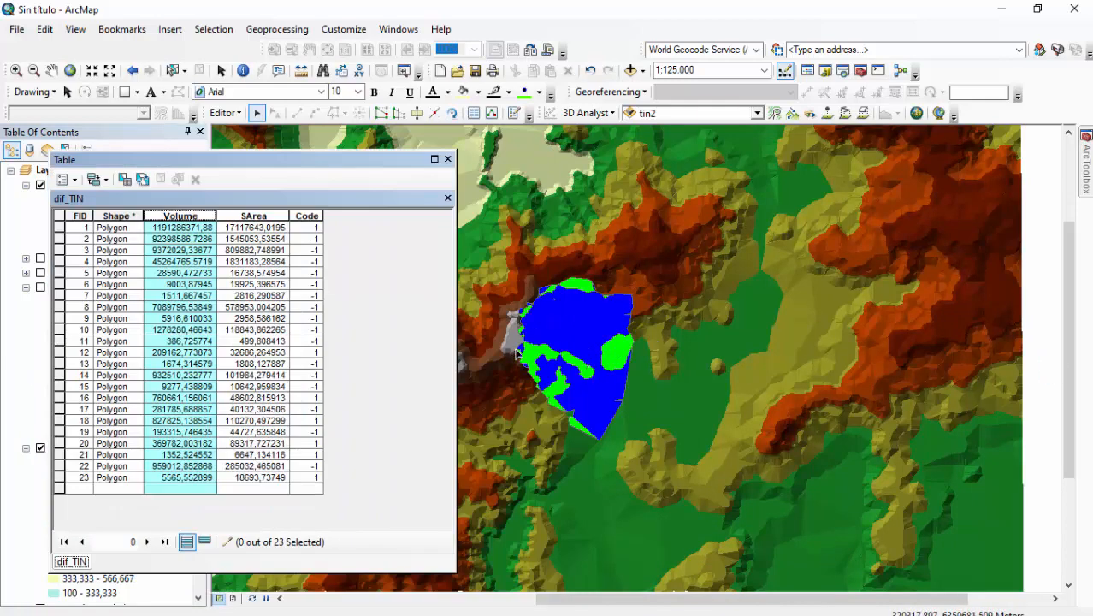
pyautogui.scroll(2, 519, 302)
pyautogui.scroll(2, 518, 302)
pyautogui.scroll(2, 577, 257)
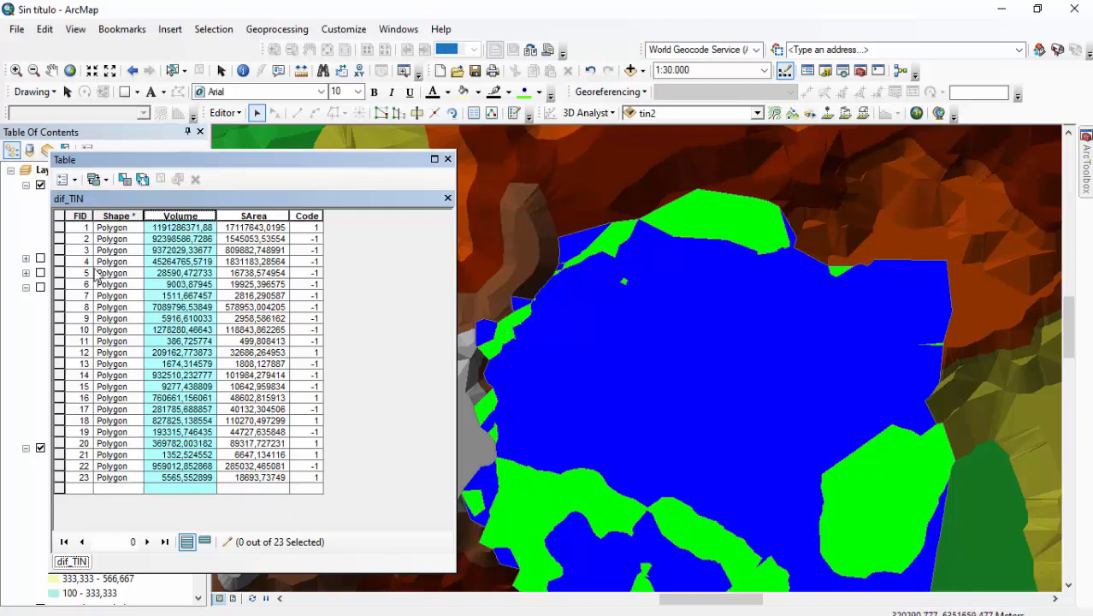
pyautogui.click(59, 307)
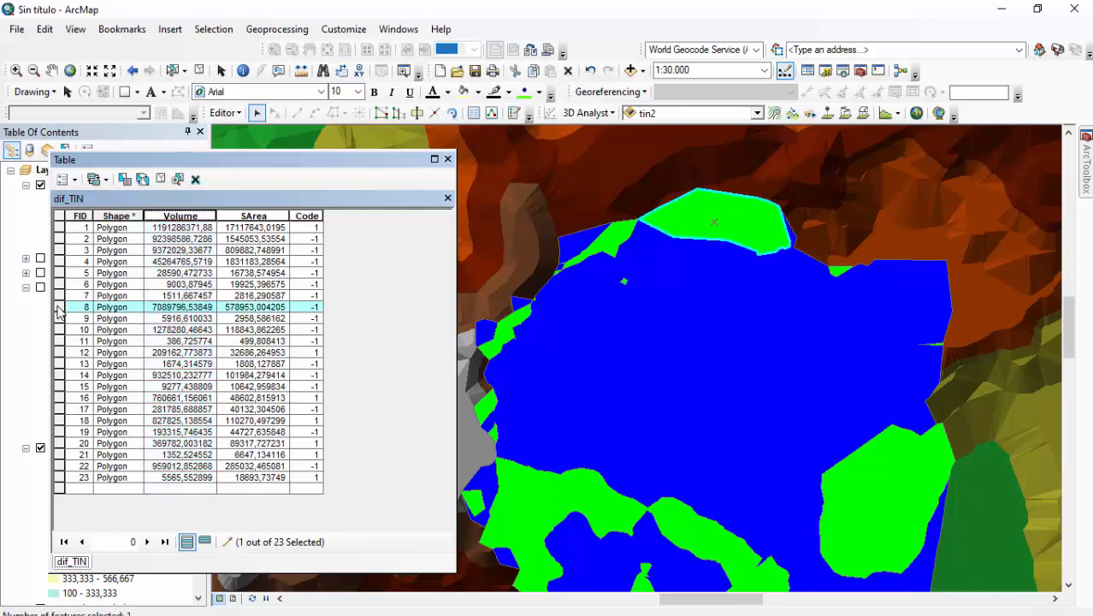
# - Select the FID 16 record to locate its polygon, and stop the edit session, saving the edits
pyautogui.click(60, 398)
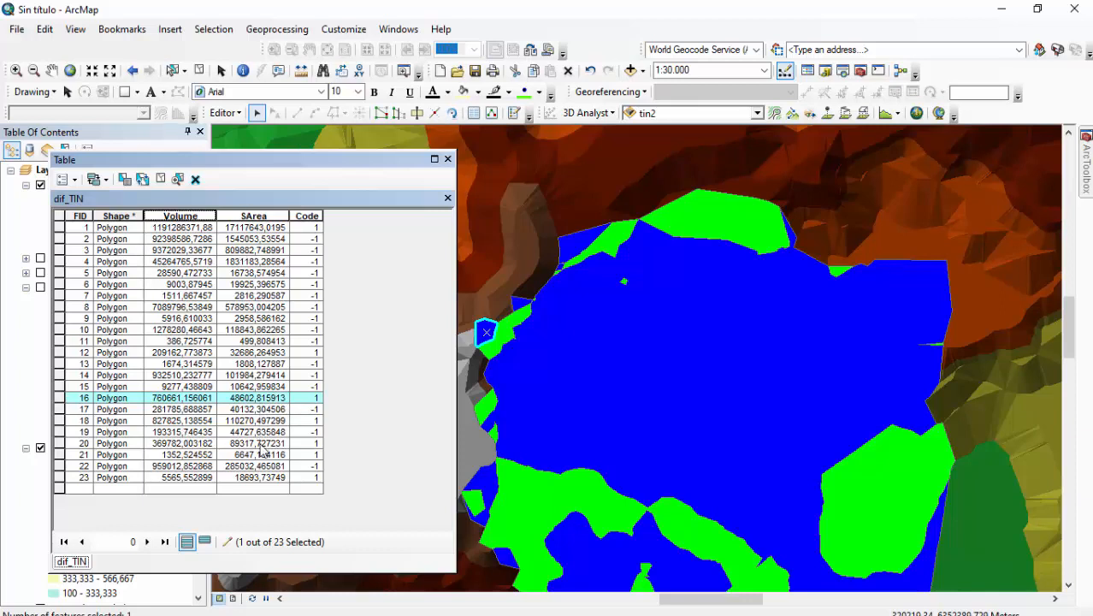
pyautogui.click(74, 179)
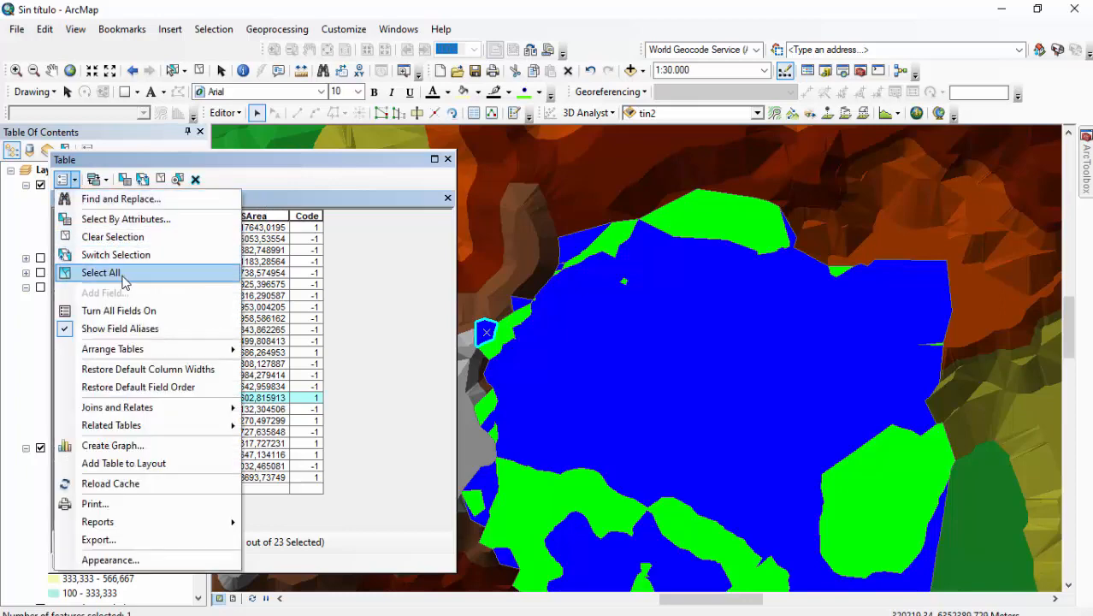
pyautogui.click(312, 162)
pyautogui.click(237, 111)
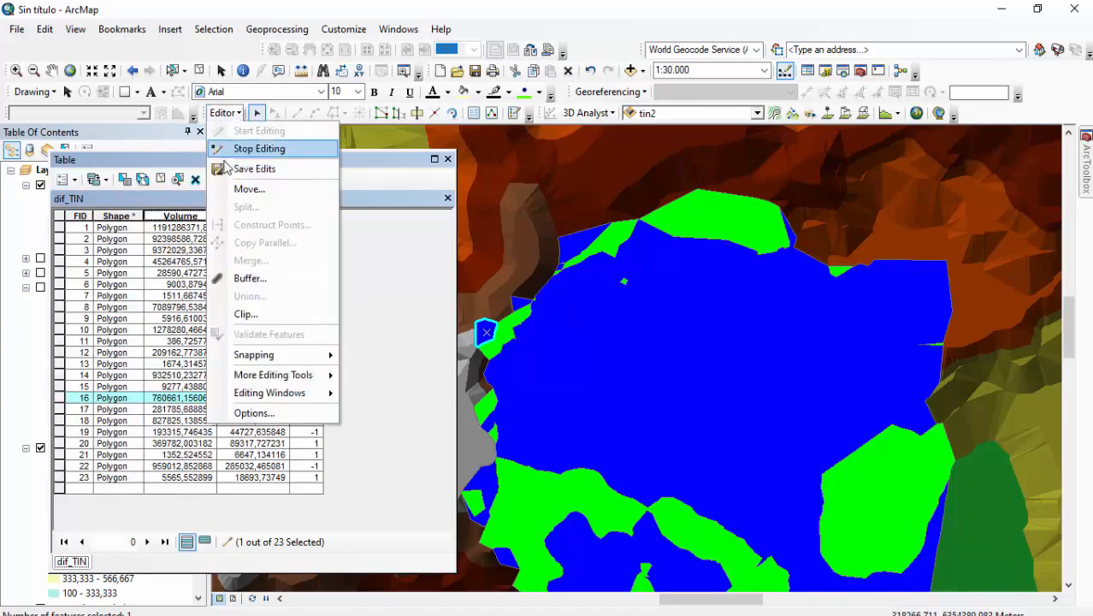
pyautogui.click(240, 150)
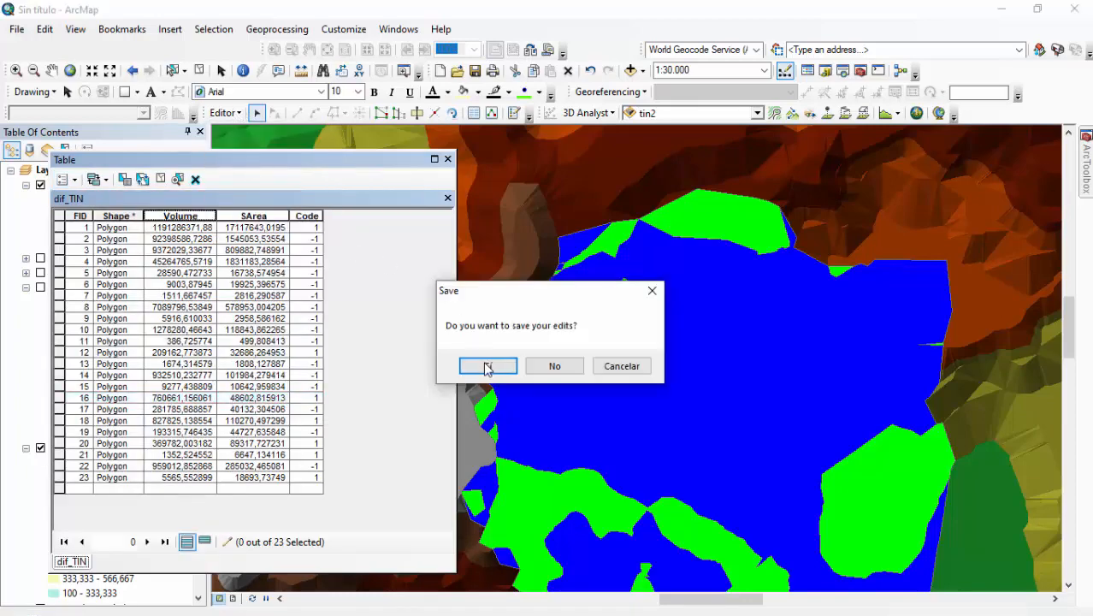
pyautogui.click(486, 366)
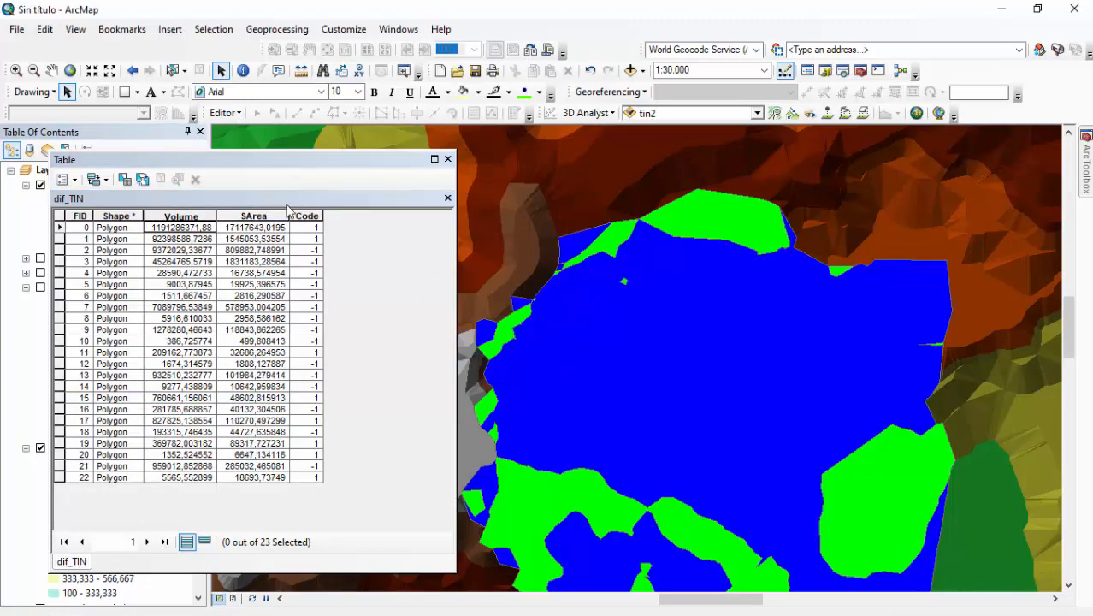
# - Add a Text field named REMOCIÓN with a custom length to the dif_TIN attribute table
pyautogui.click(67, 180)
pyautogui.click(108, 292)
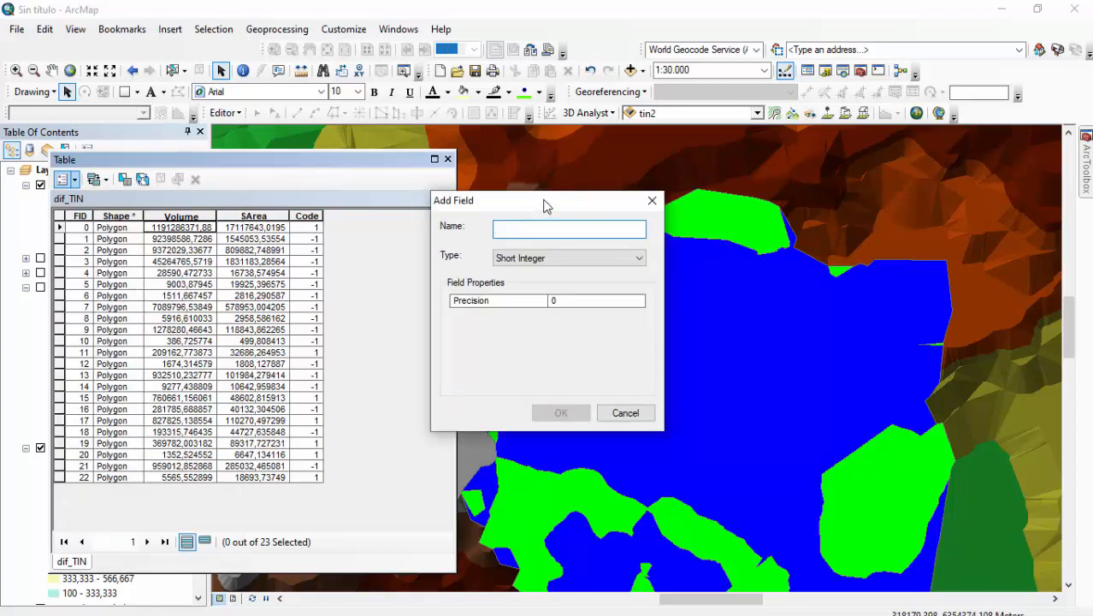
pyautogui.write('REMOC')
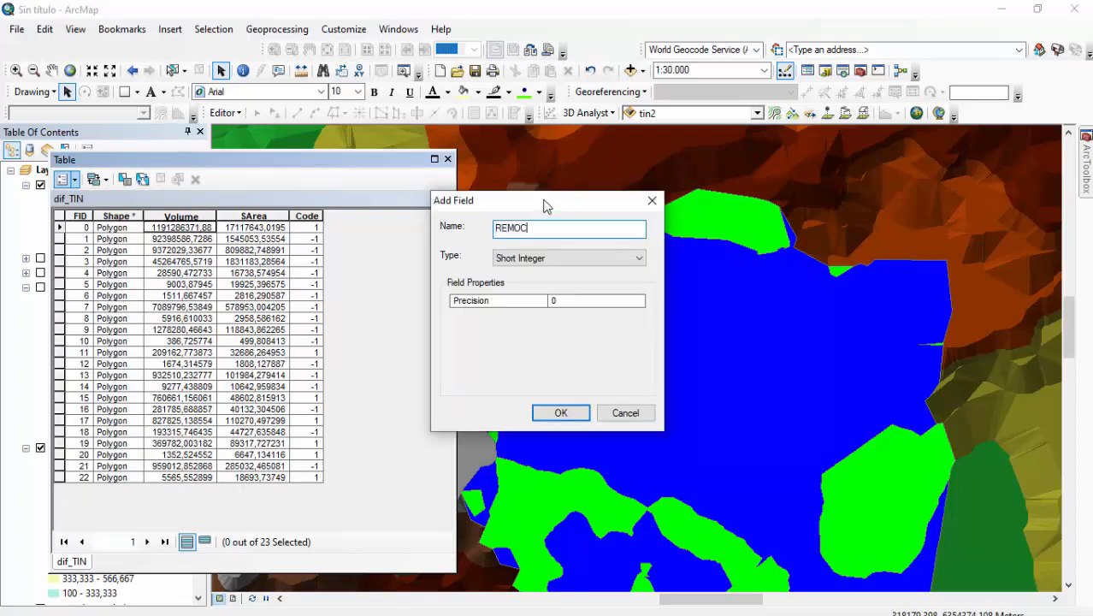
pyautogui.write('IÓN')
pyautogui.click(557, 264)
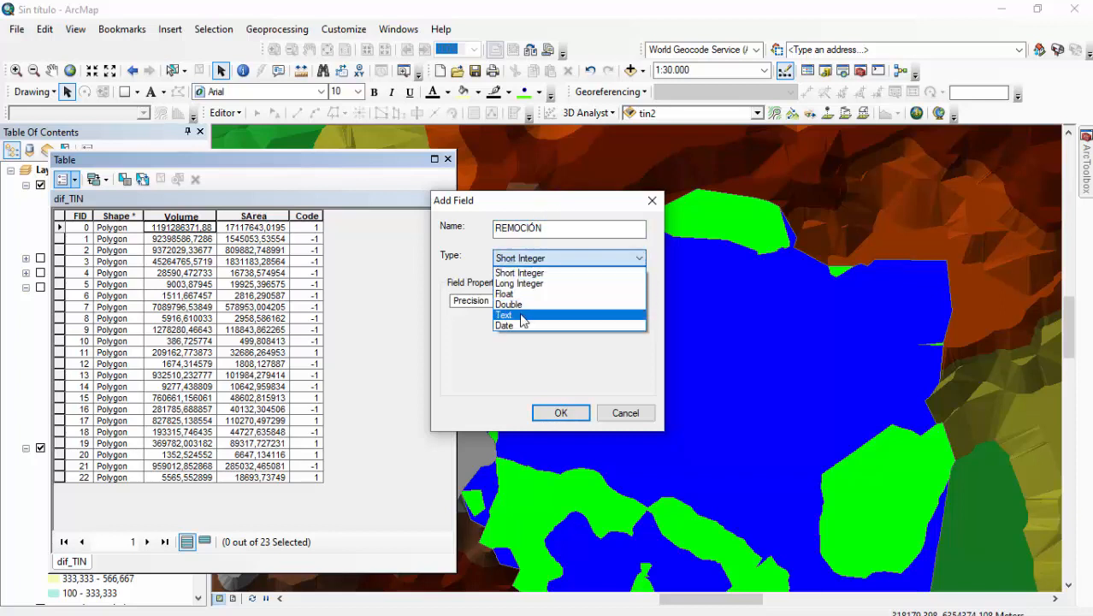
pyautogui.click(520, 316)
pyautogui.click(571, 306)
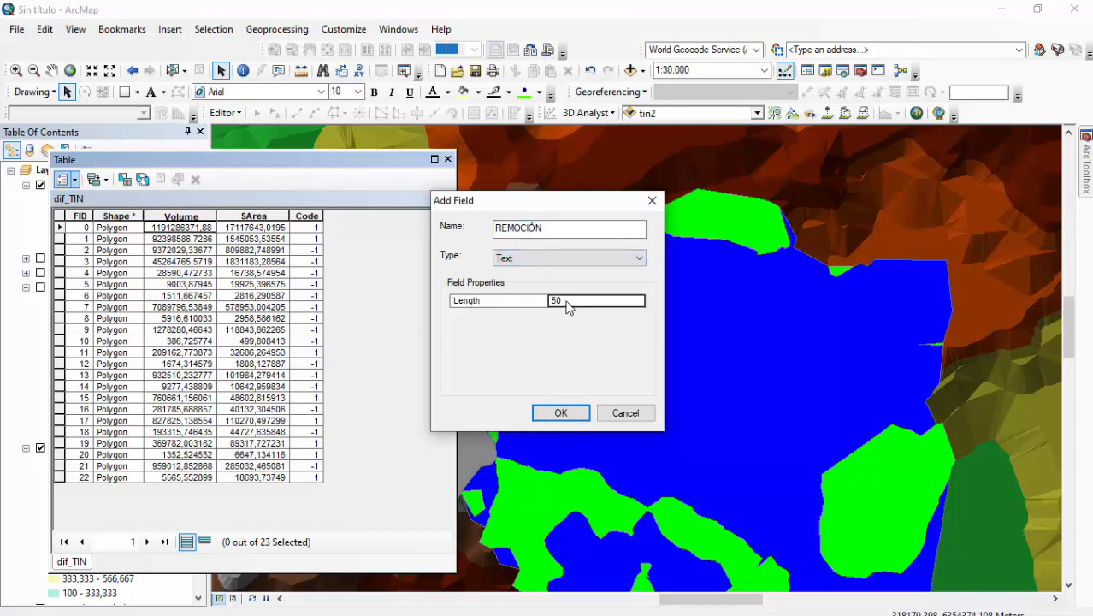
pyautogui.moveTo(569, 307); pyautogui.dragTo(538, 300)
pyautogui.write('1')
pyautogui.click(557, 413)
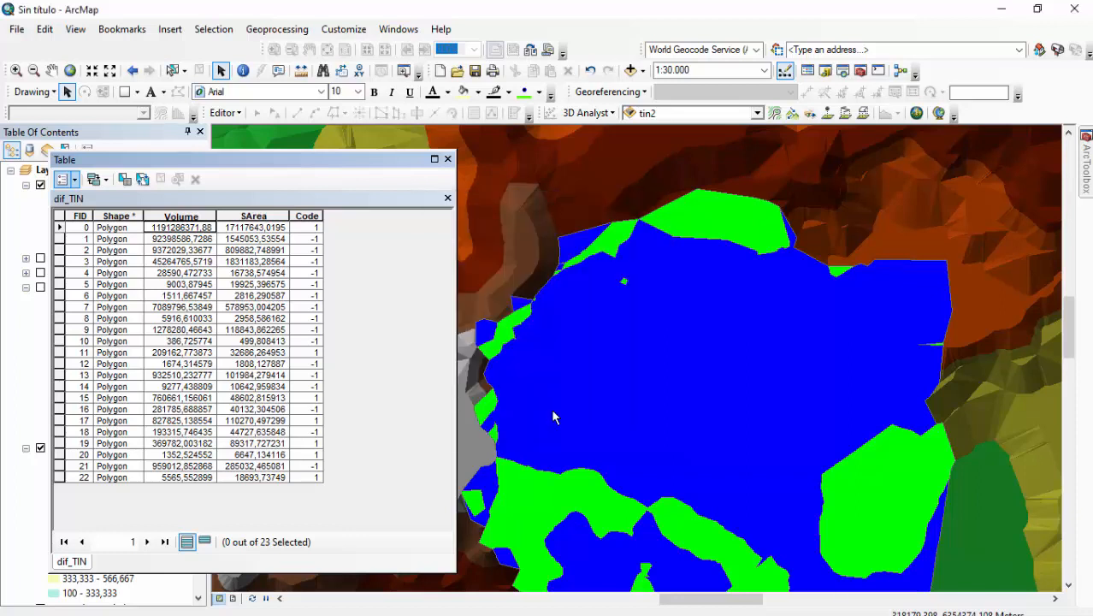
# - Select the dif_TIN records that match the attribute query "Code" = -1
pyautogui.click(299, 216)
pyautogui.rightClick(301, 216)
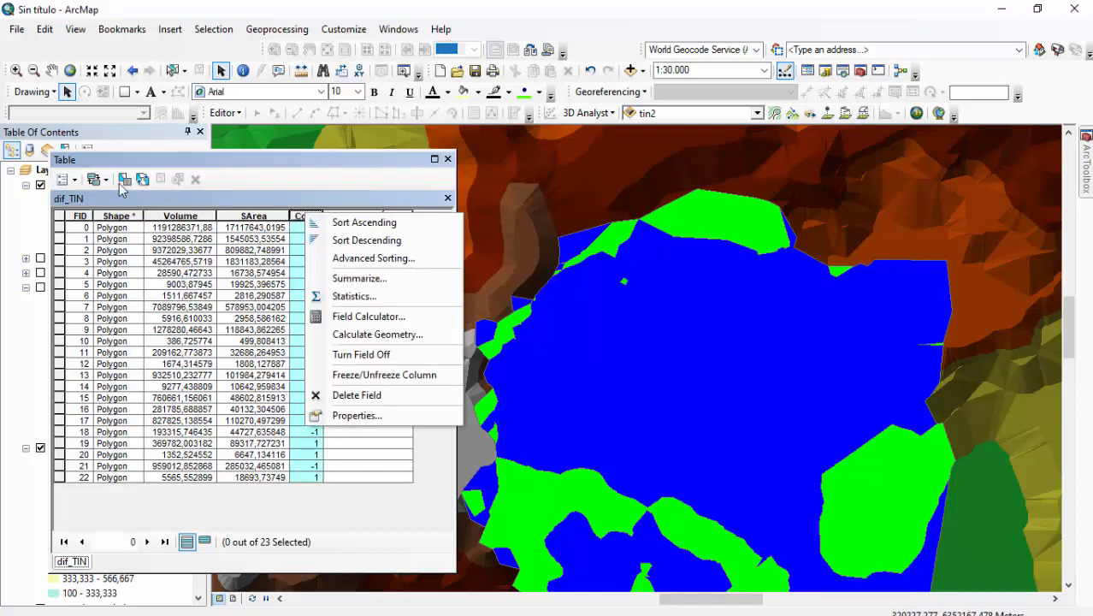
pyautogui.click(124, 180)
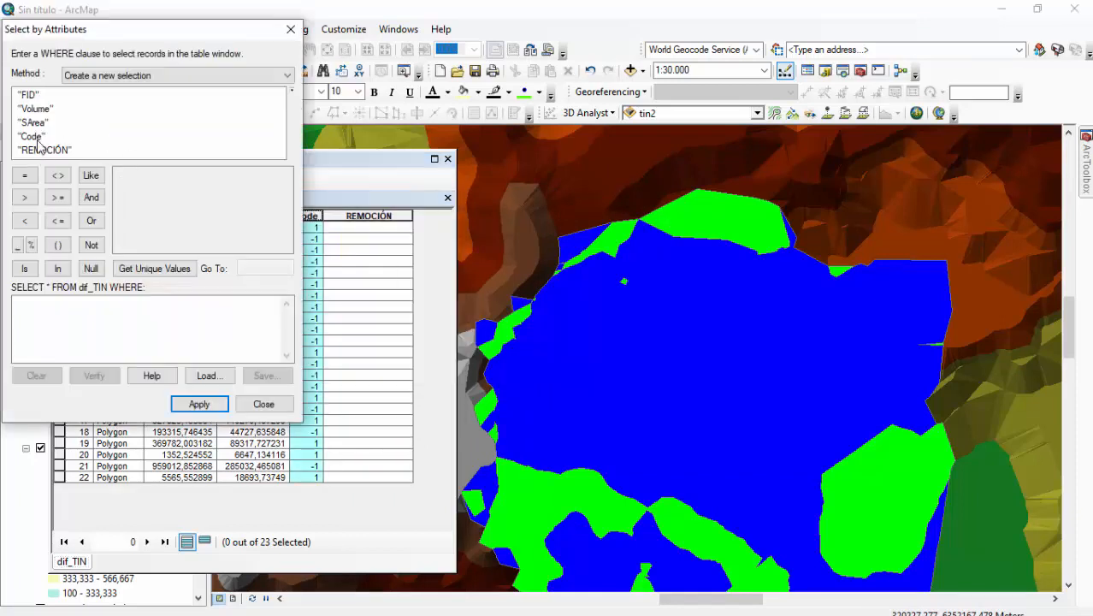
pyautogui.doubleClick(34, 137)
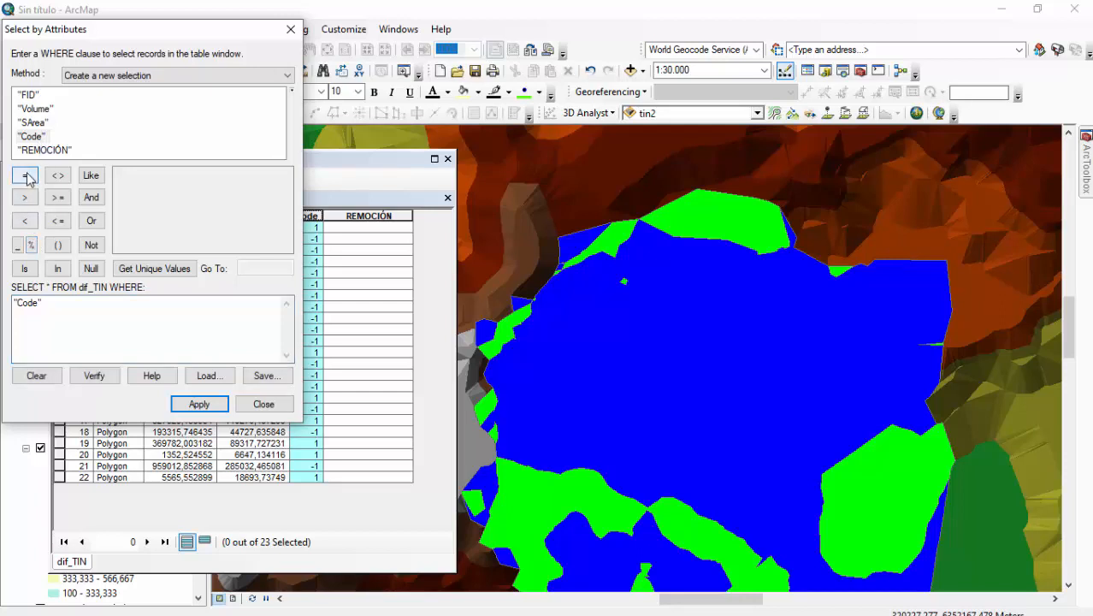
pyautogui.click(26, 175)
pyautogui.click(128, 266)
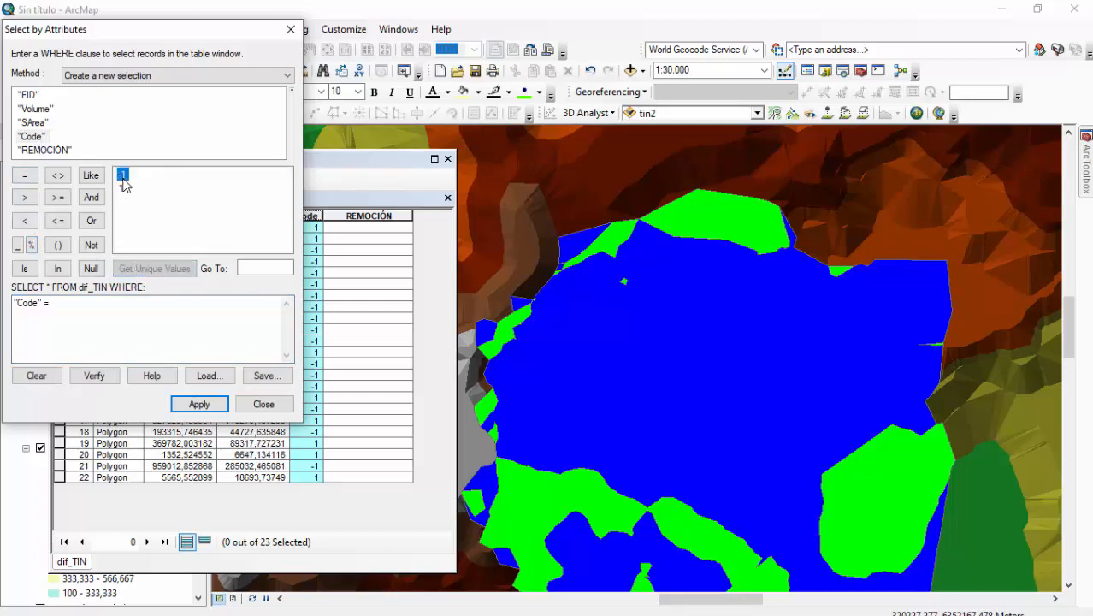
pyautogui.doubleClick(122, 176)
pyautogui.click(199, 404)
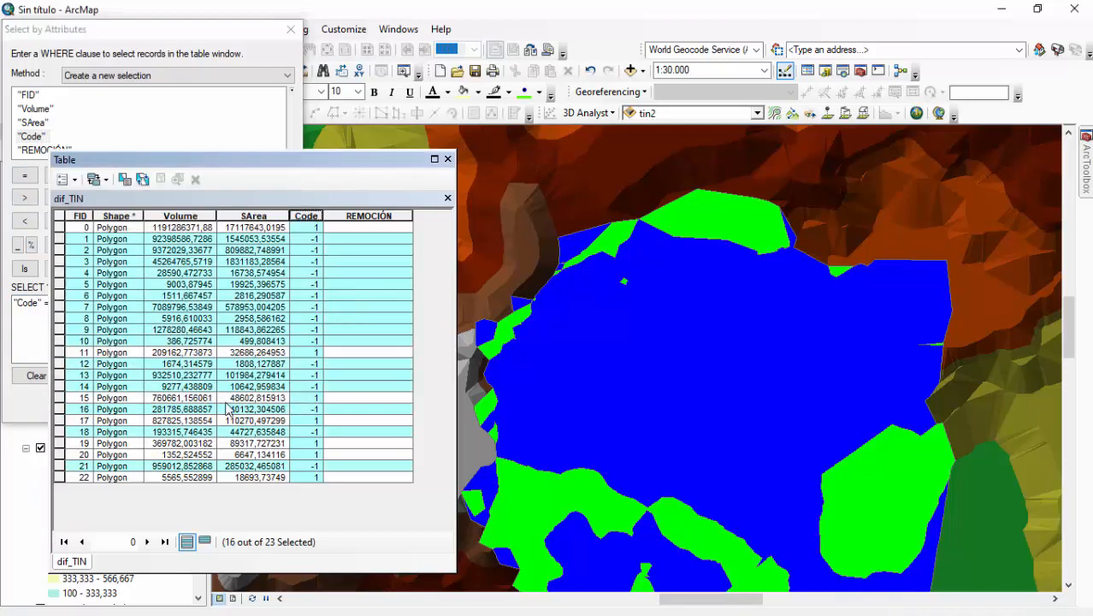
# - Fill the REMOCIÓN field of the selected Code -1 records with "ABAJO" using the Field Calculator
pyautogui.rightClick(349, 216)
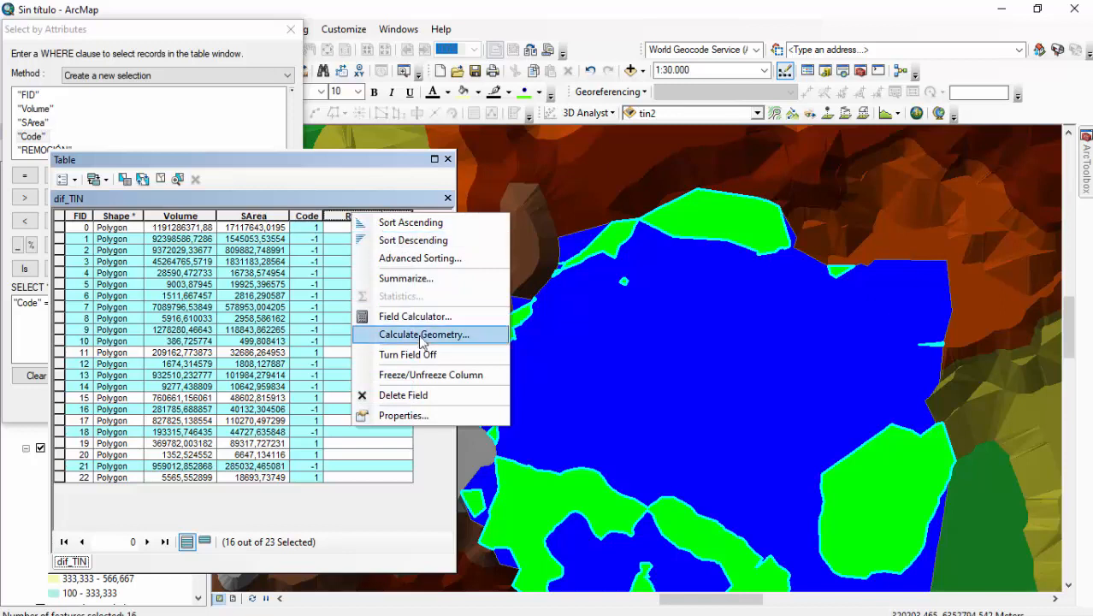
pyautogui.click(415, 317)
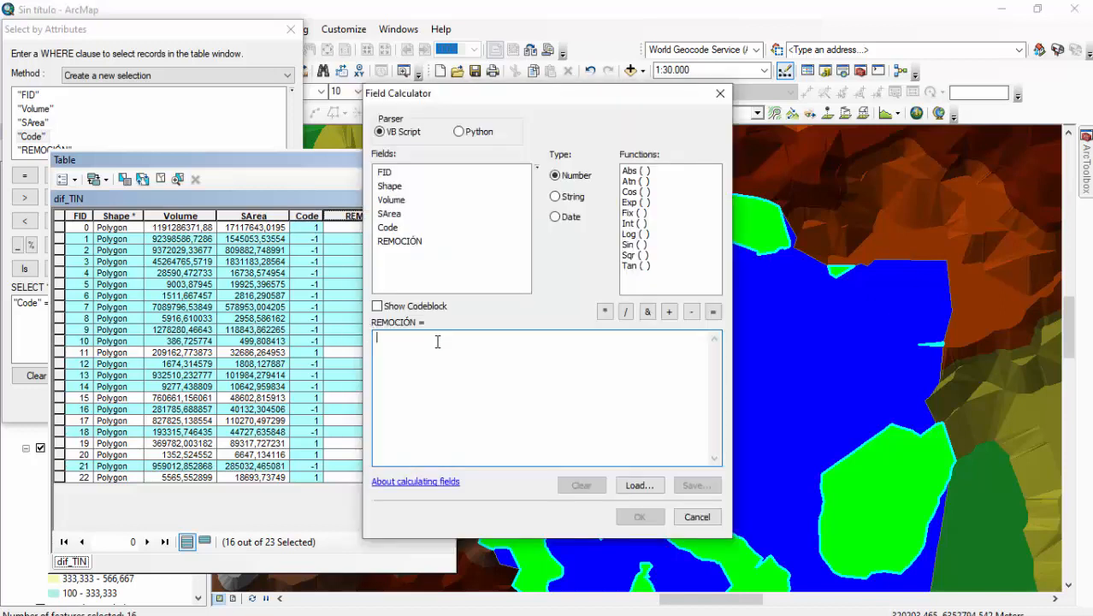
pyautogui.write('"ABAJO')
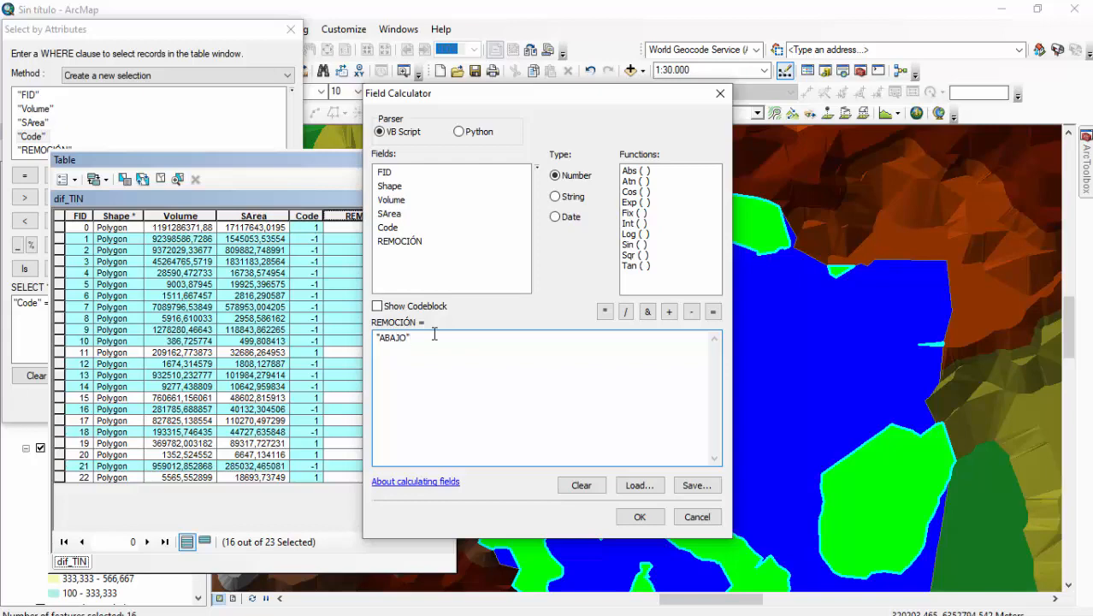
pyautogui.click(639, 516)
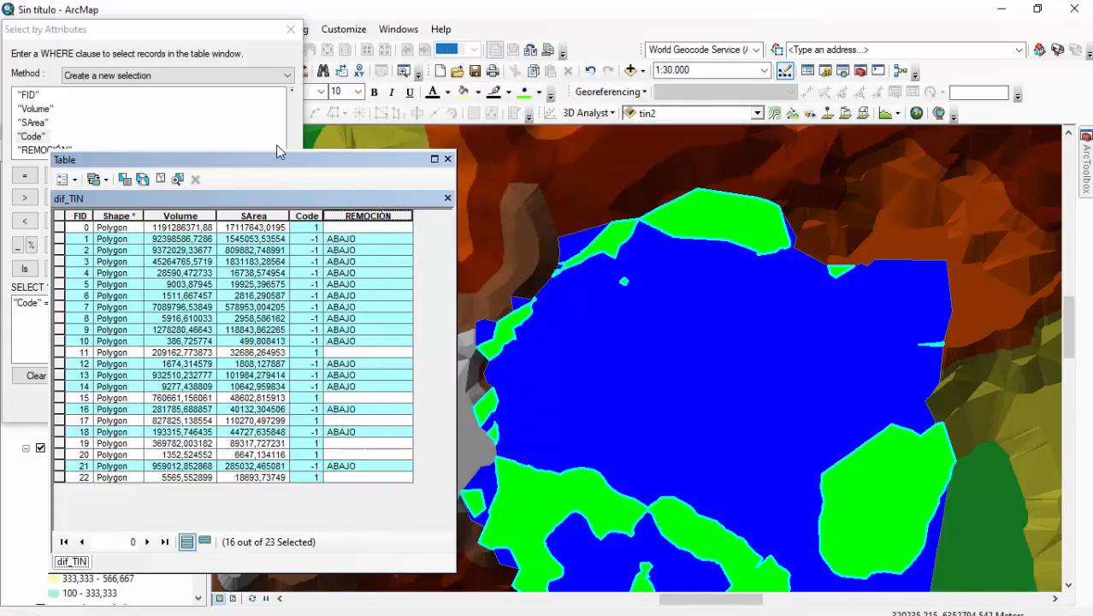
# - Place the table and query windows side by side, reapply "Code" = -1, and recalculate REMOCIÓN as "ARRIBA" for those records
pyautogui.moveTo(272, 165); pyautogui.dragTo(678, 177)
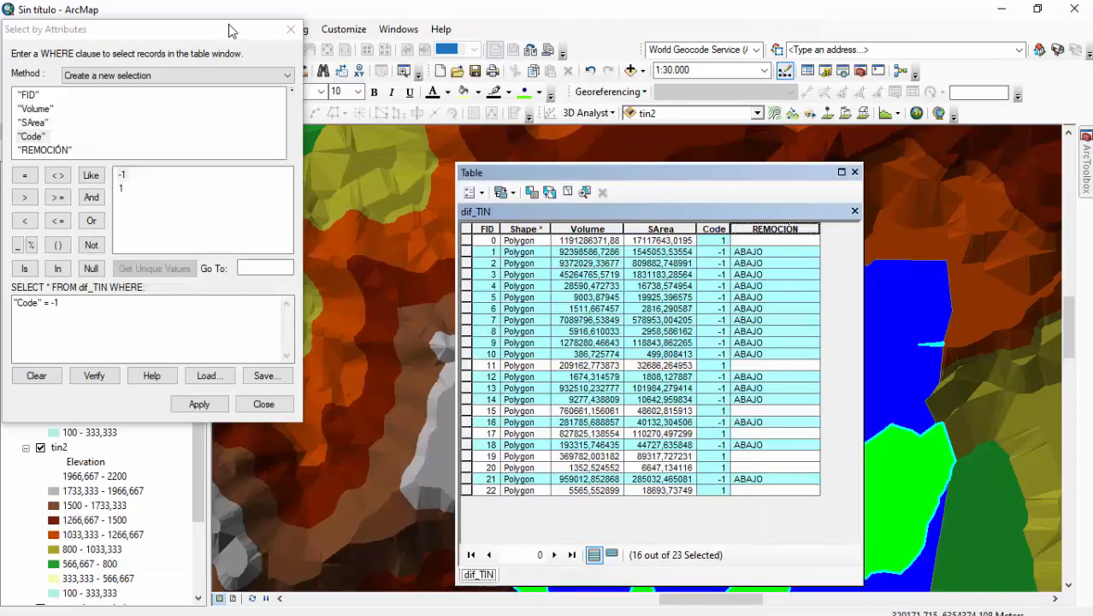
pyautogui.moveTo(233, 31); pyautogui.dragTo(327, 24)
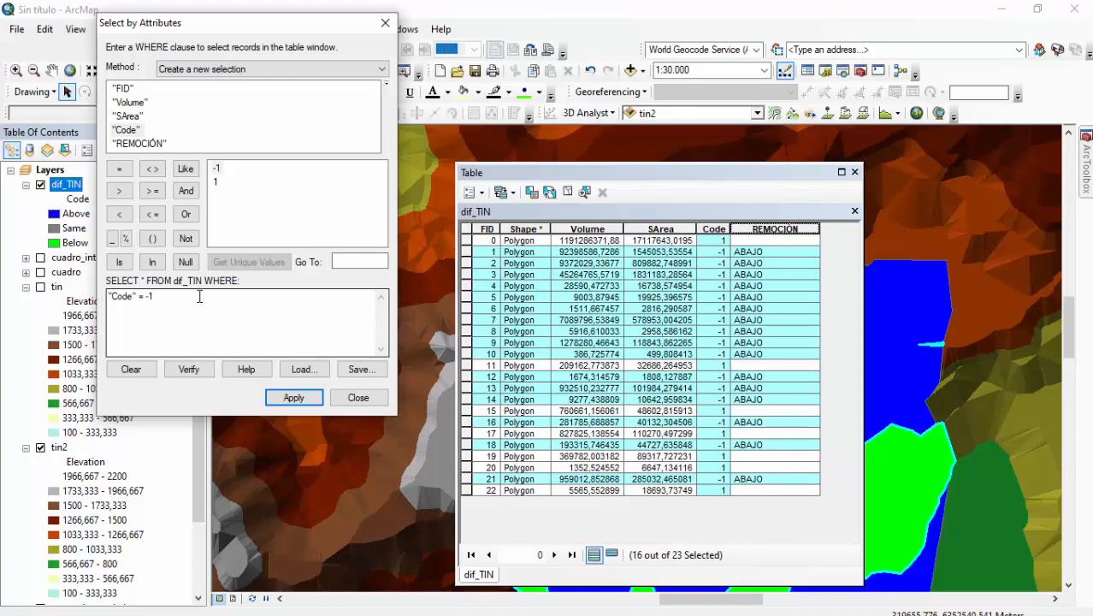
pyautogui.click(293, 398)
pyautogui.click(785, 230)
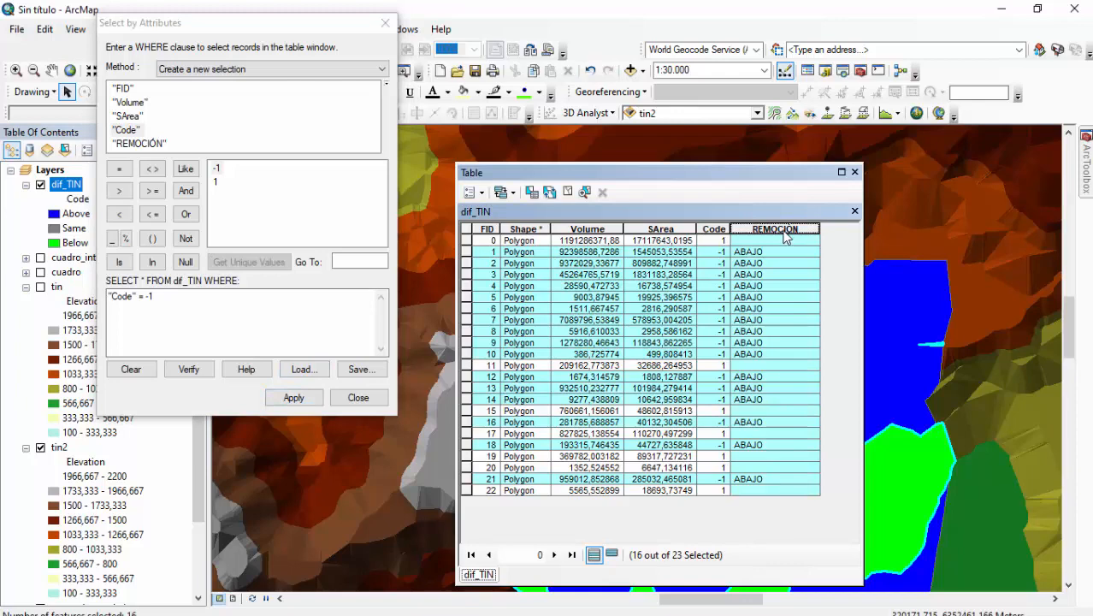
pyautogui.rightClick(785, 235)
pyautogui.click(837, 332)
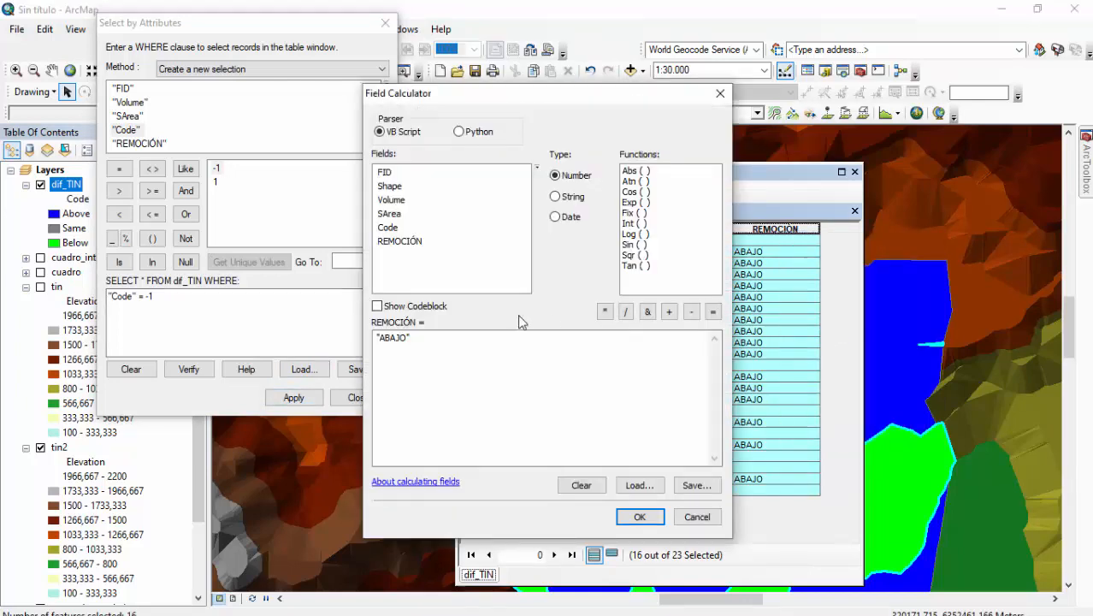
pyautogui.moveTo(471, 337); pyautogui.dragTo(300, 327)
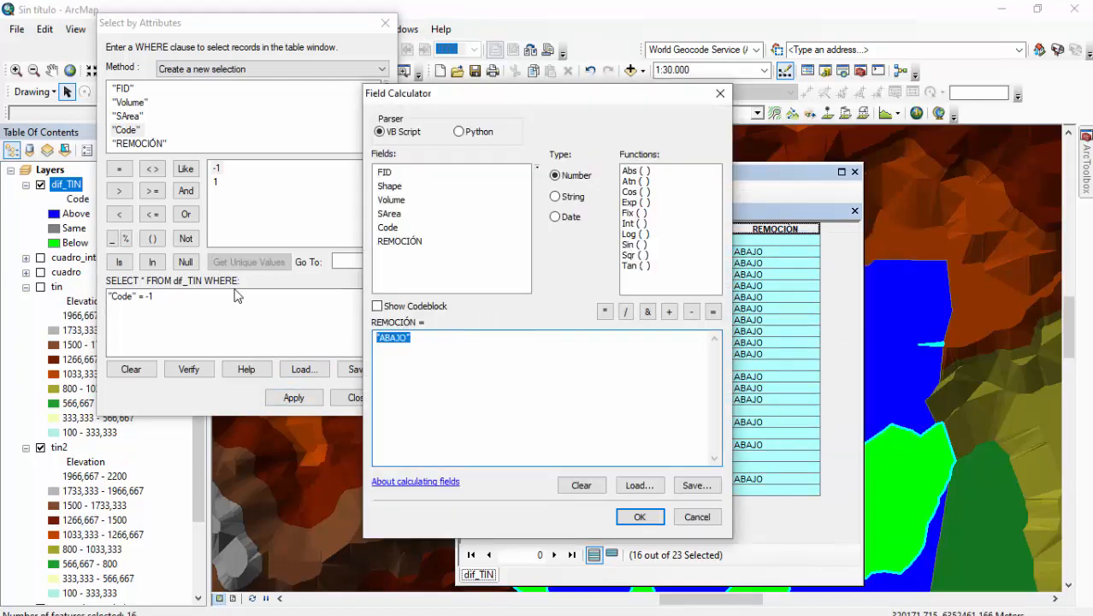
pyautogui.write('"')
pyautogui.click(633, 517)
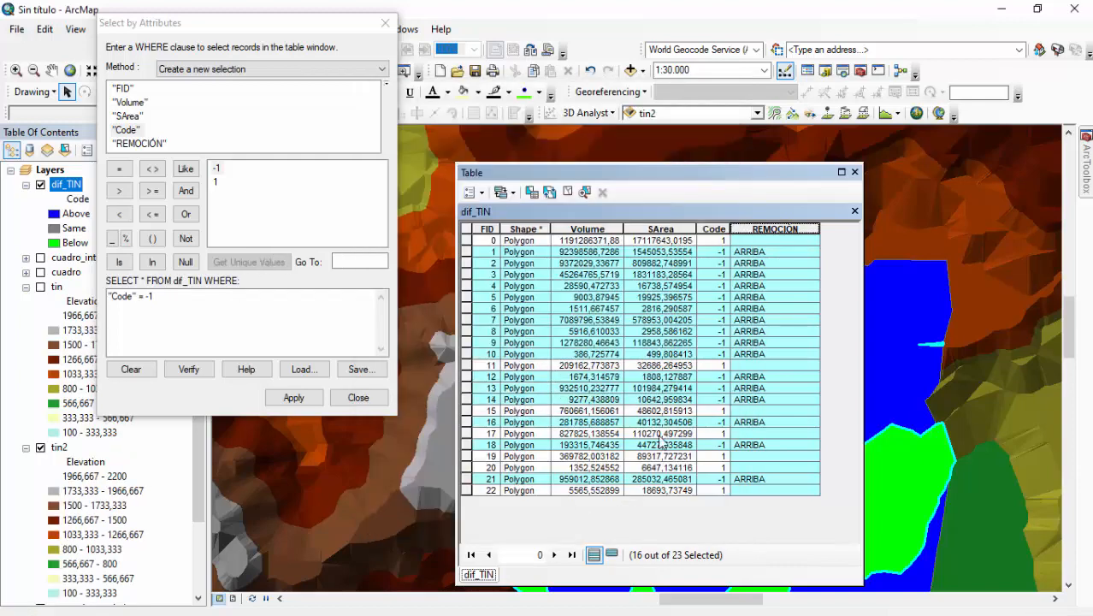
# - Change the attribute query to "Code" = 1 and apply it as a new selection on dif_TIN
pyautogui.click(178, 298)
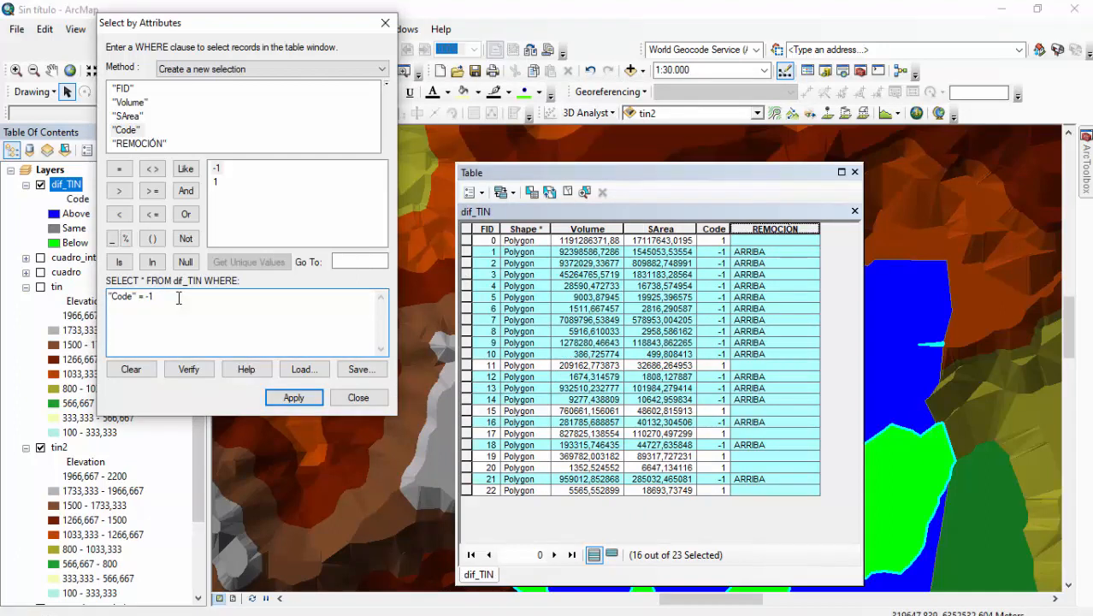
pyautogui.doubleClick(216, 182)
pyautogui.click(279, 401)
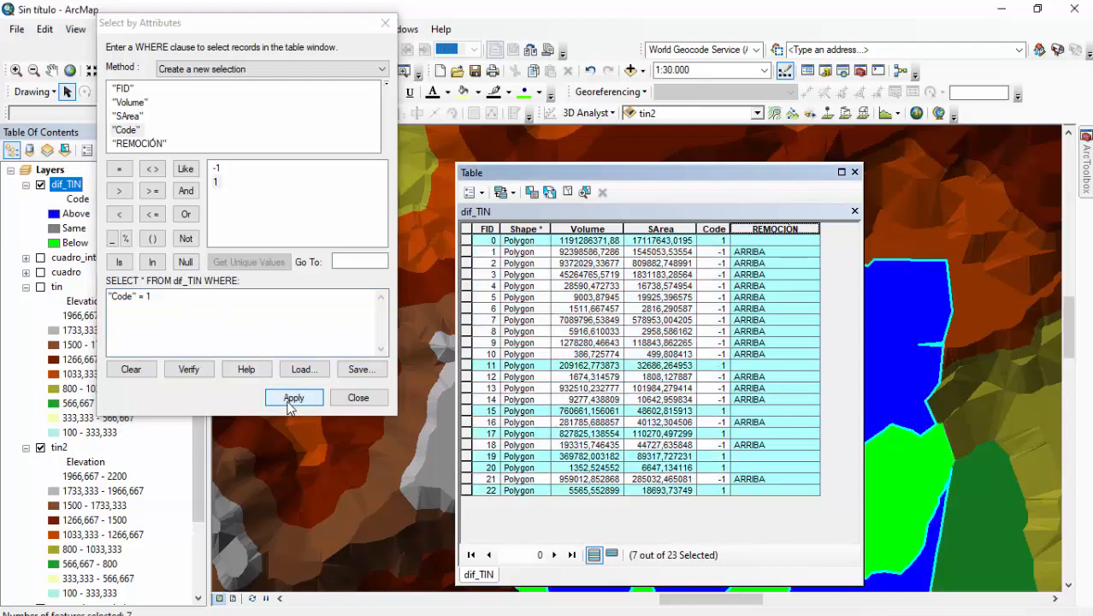
# - Calculate the REMOCIÓN field as "ABAJO" for the selected Code 1 records with the Field Calculator
pyautogui.rightClick(763, 234)
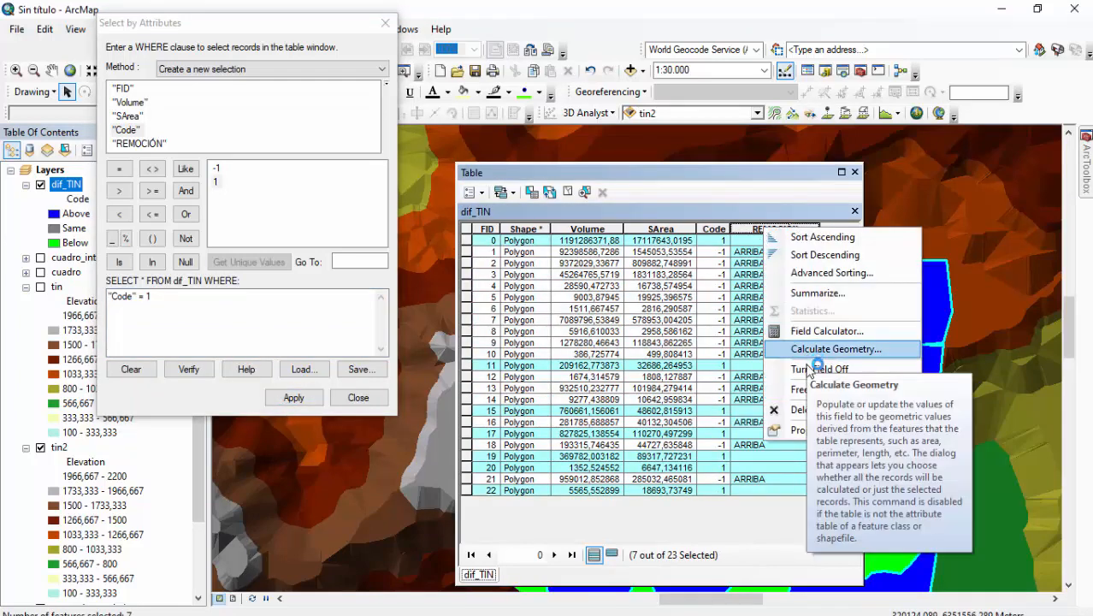
pyautogui.click(808, 331)
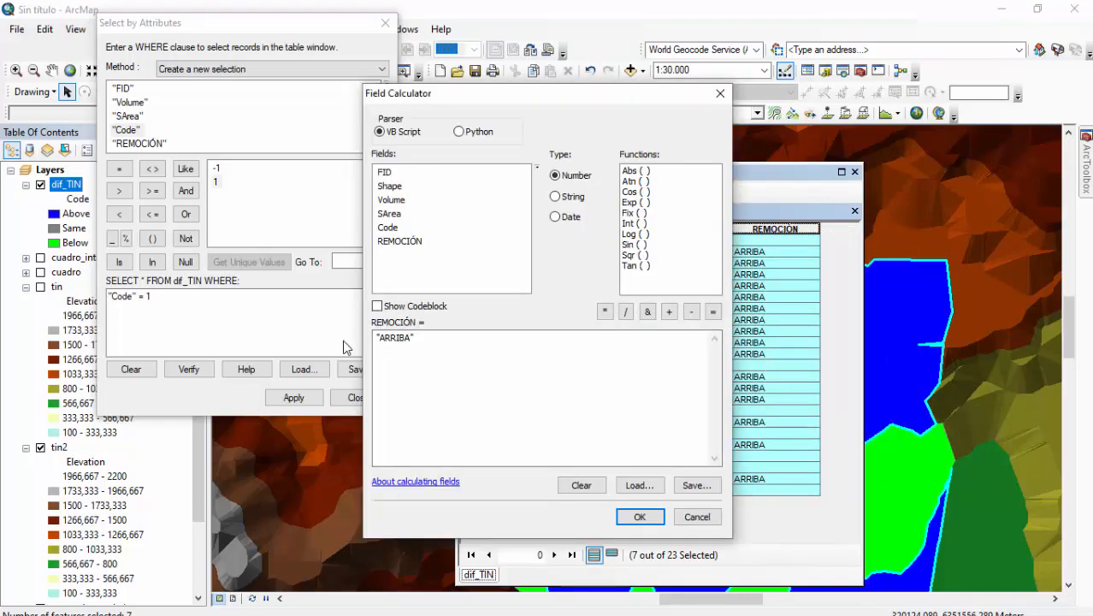
pyautogui.moveTo(441, 340); pyautogui.dragTo(297, 336)
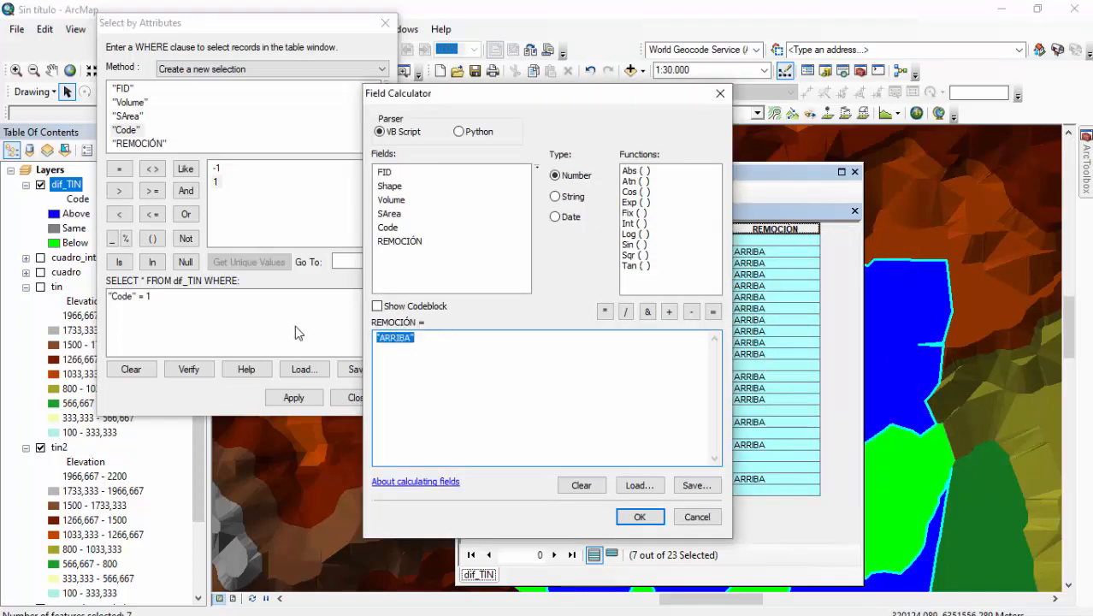
pyautogui.write('"ABAJO"')
pyautogui.click(639, 517)
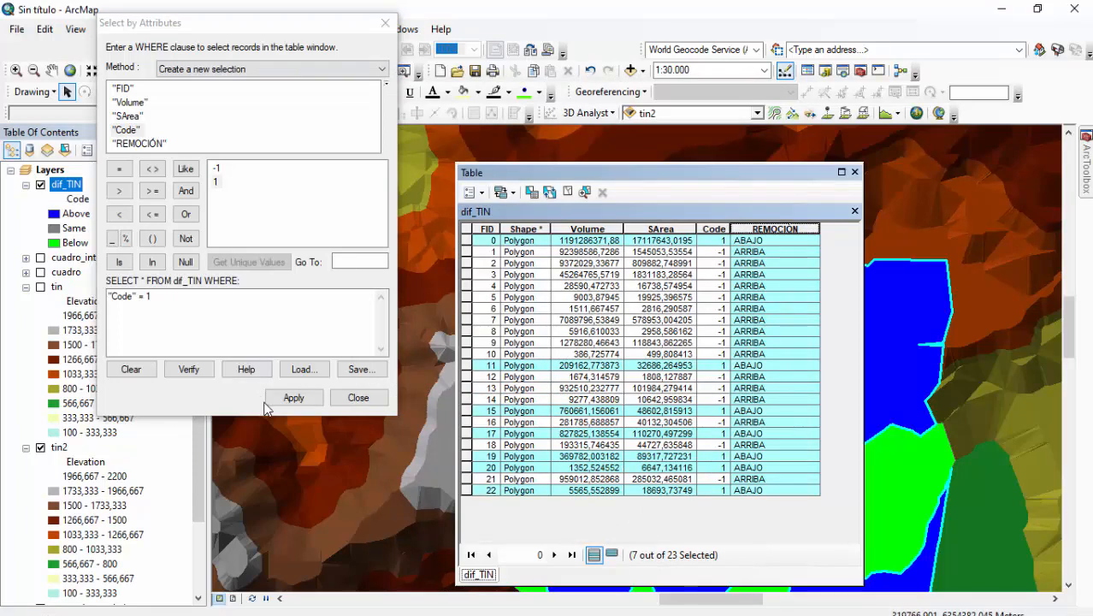
# - Close the attribute query and the dif_TIN table, and clear the selection to view the whole landslide area within the terrain
pyautogui.click(356, 396)
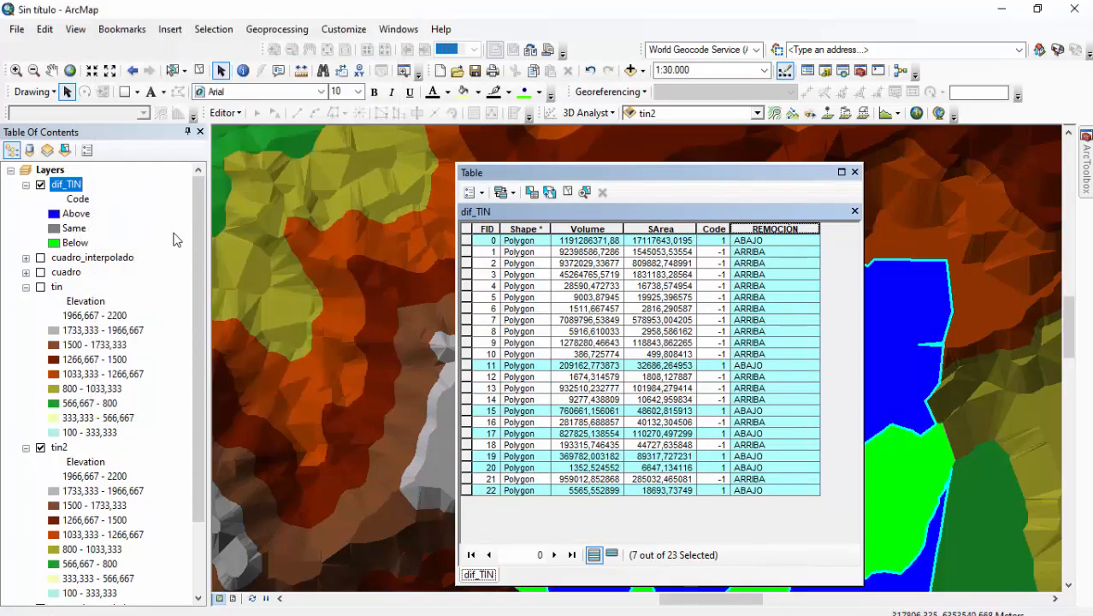
pyautogui.click(854, 172)
pyautogui.click(197, 73)
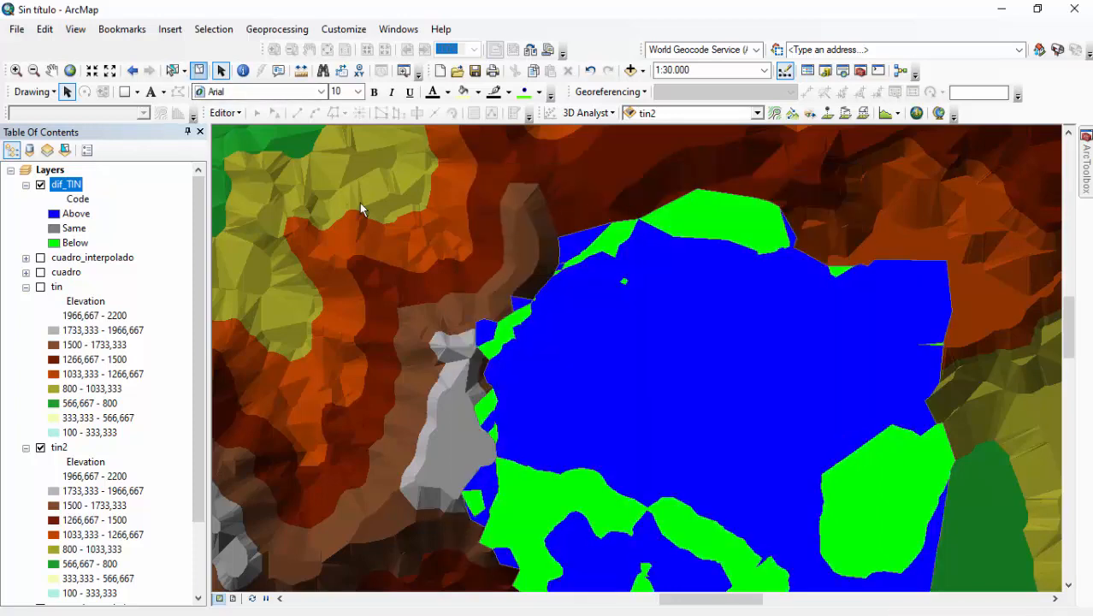
pyautogui.scroll(3, 604, 341)
pyautogui.scroll(-3, 637, 359)
pyautogui.scroll(-2, 643, 354)
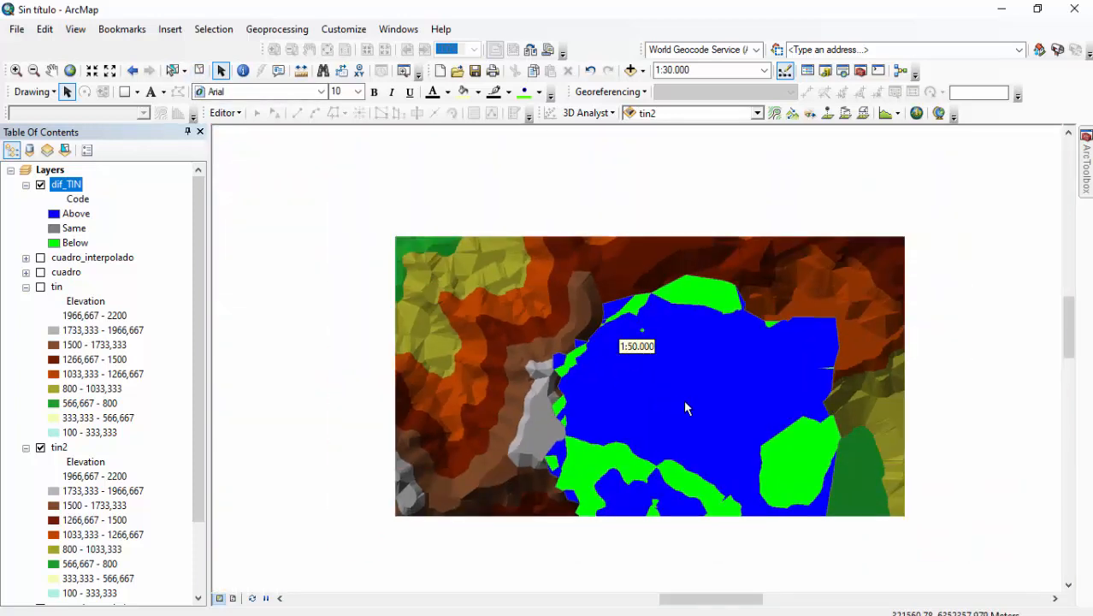
pyautogui.moveTo(695, 420); pyautogui.dragTo(582, 273)
pyautogui.scroll(-3, 581, 277)
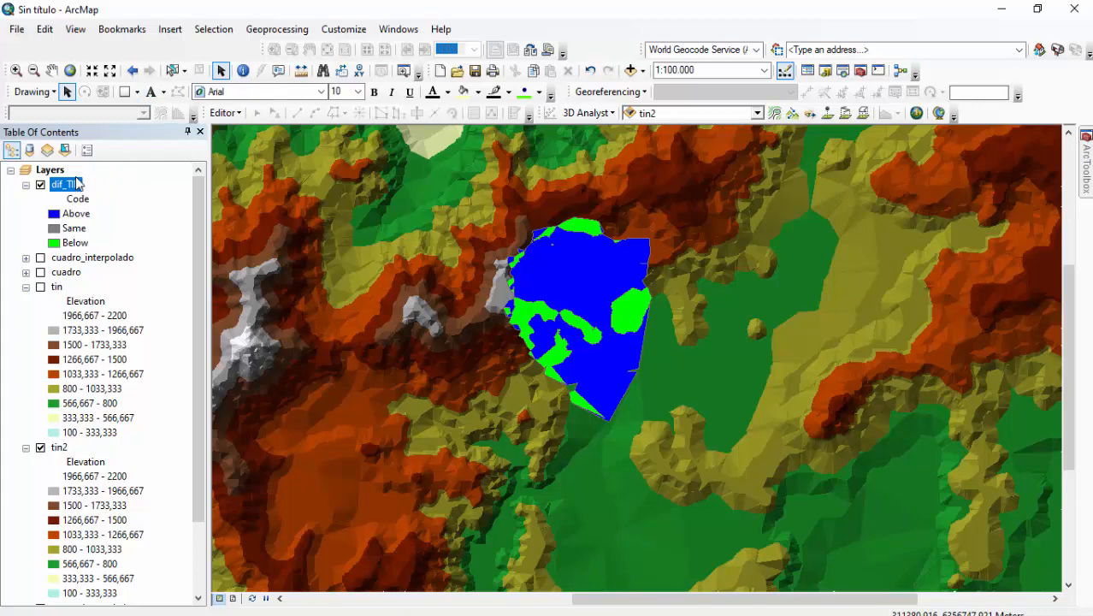
# - Check the REMOCIÓN values in dif_TIN's attribute table, and symbolize the layer by unique values of REMOCIÓN with all values added
pyautogui.rightClick(77, 184)
pyautogui.click(128, 222)
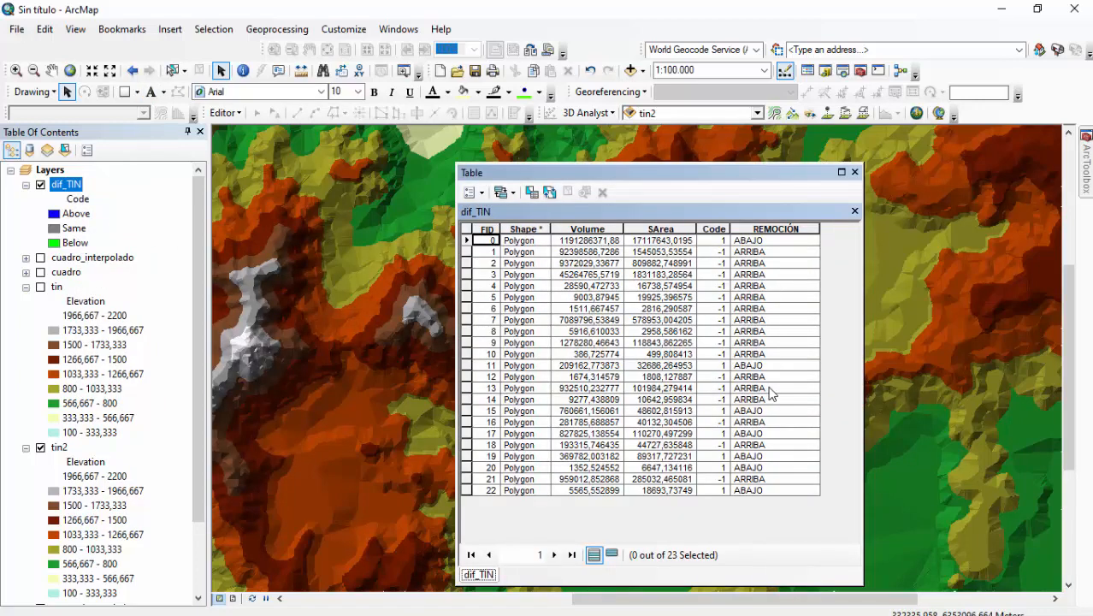
pyautogui.click(854, 171)
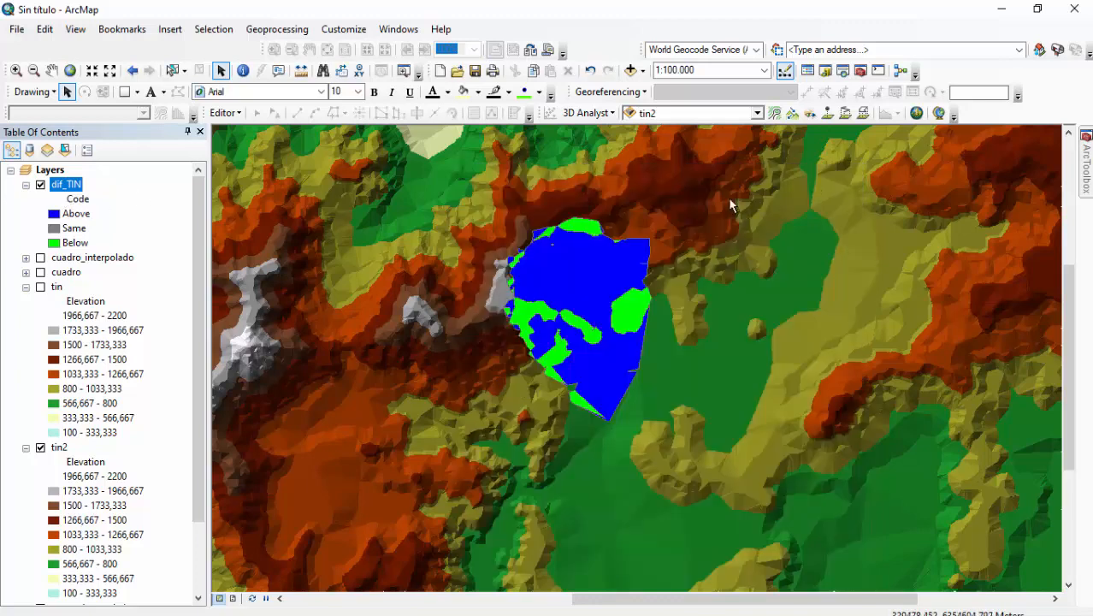
pyautogui.rightClick(63, 185)
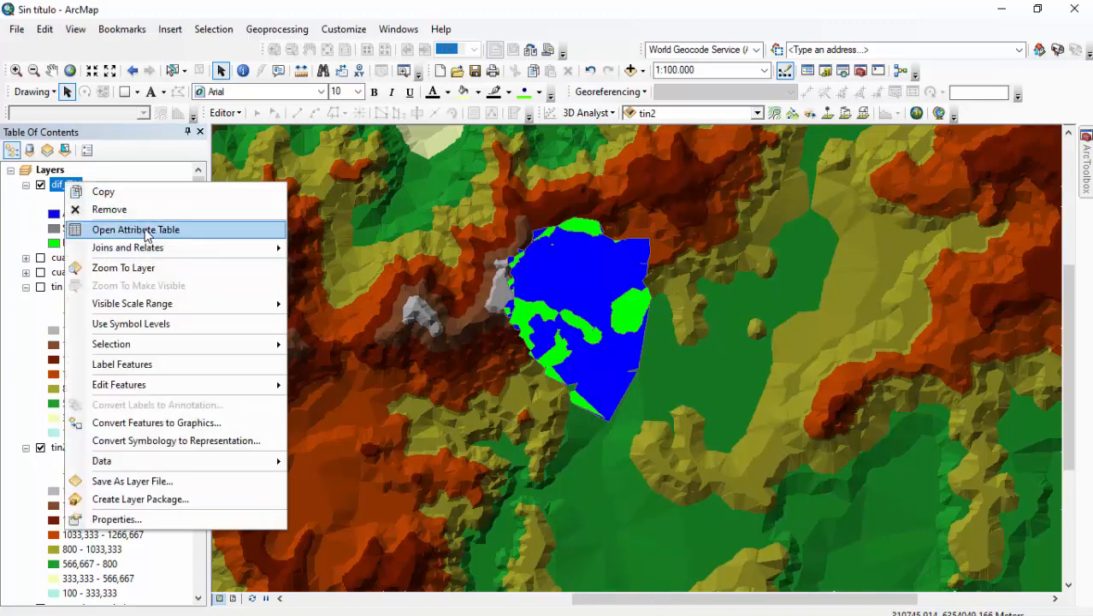
pyautogui.click(116, 519)
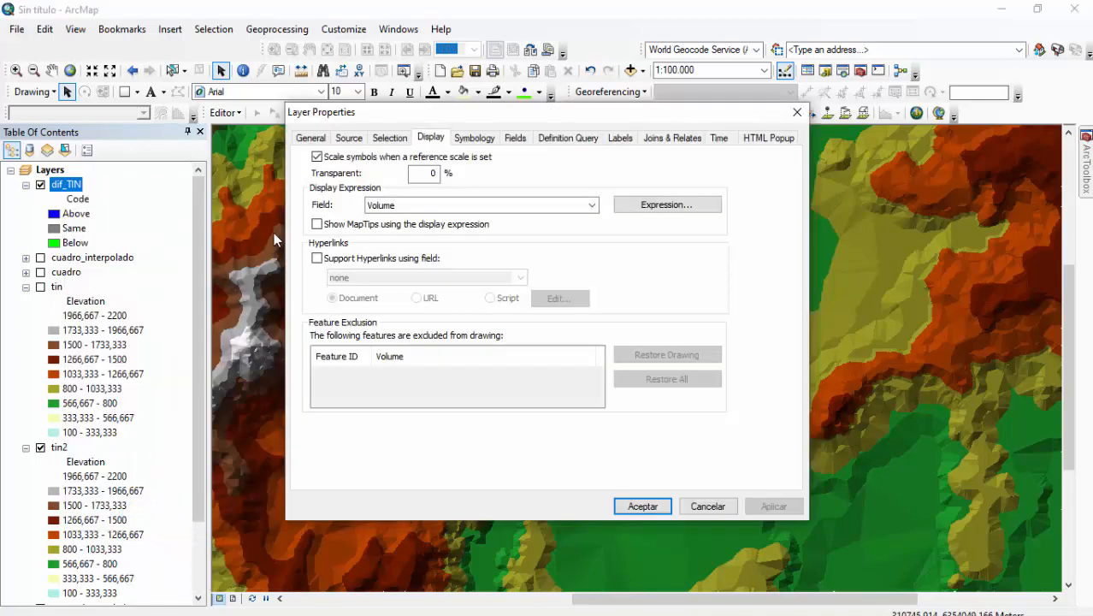
pyautogui.click(468, 140)
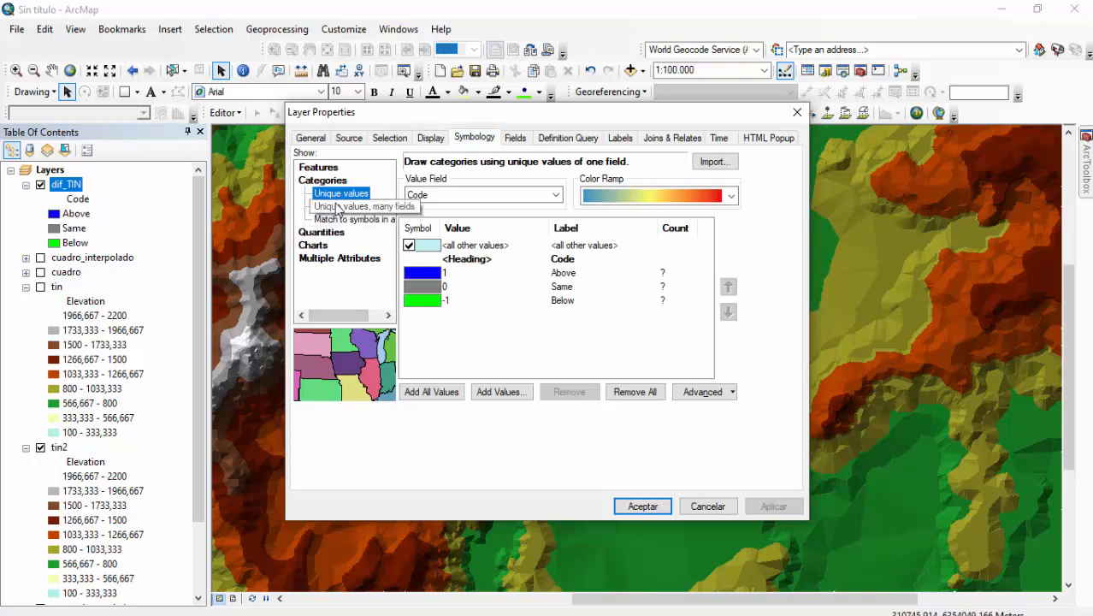
pyautogui.click(453, 195)
pyautogui.click(442, 241)
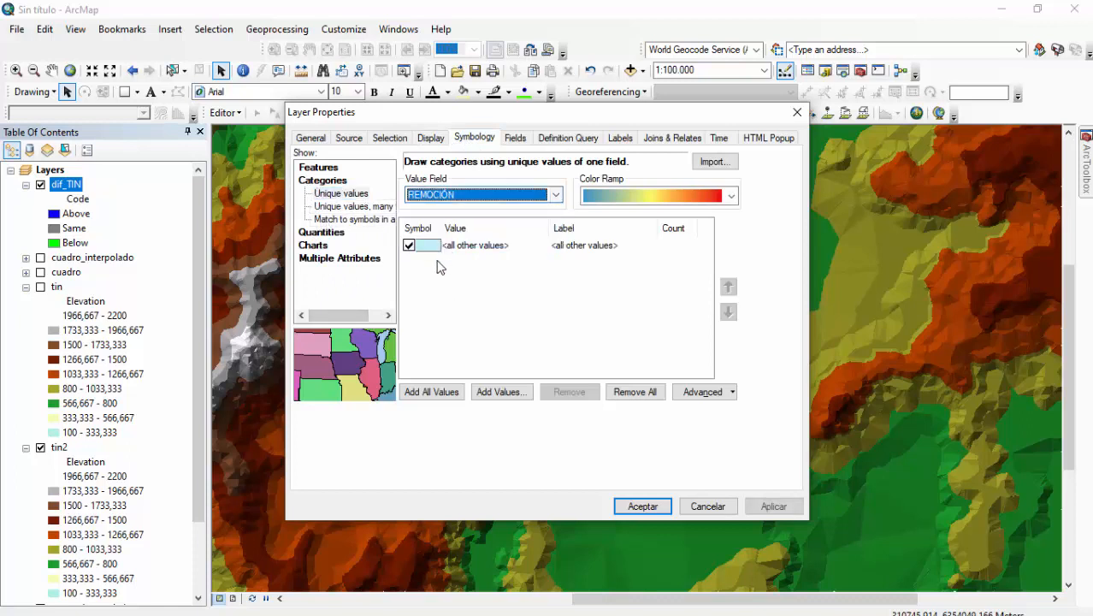
pyautogui.click(428, 391)
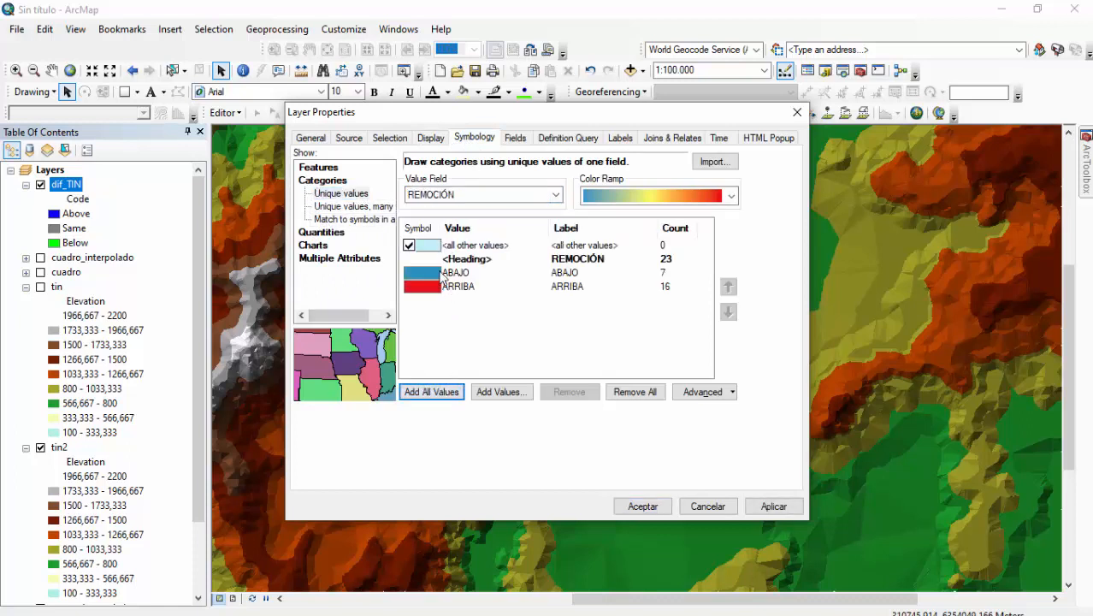
pyautogui.click(773, 506)
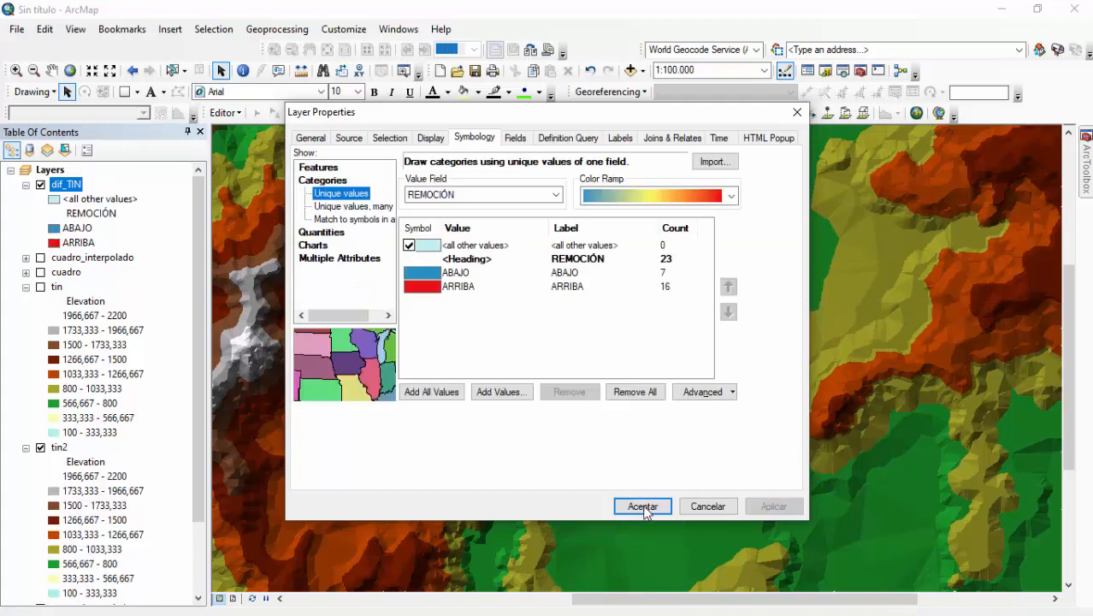
pyautogui.click(642, 505)
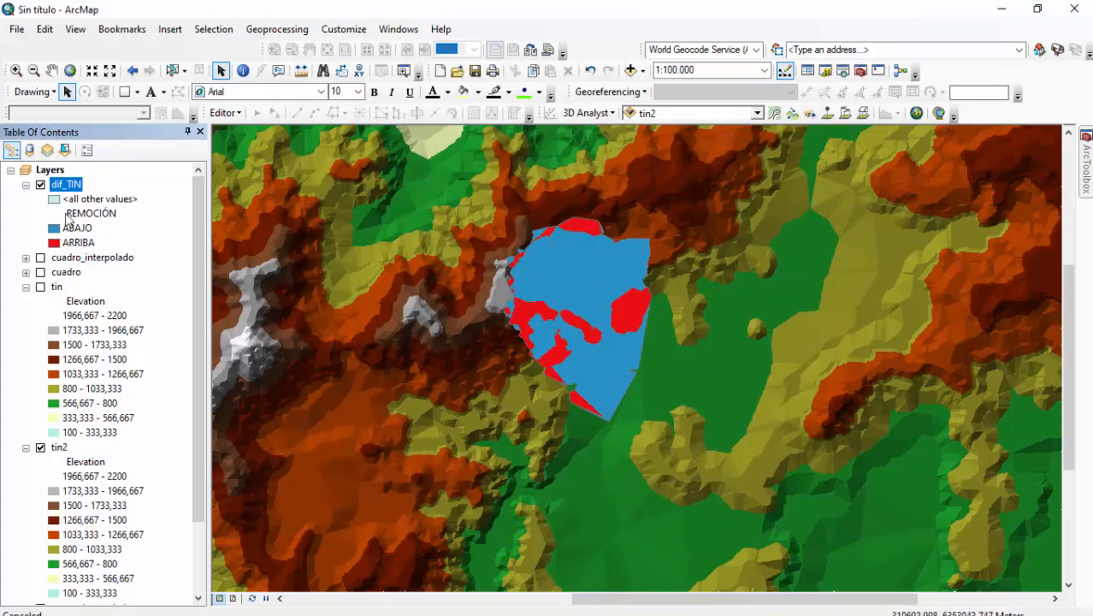
# - Set the dif_TIN layer's display transparency to 50%
pyautogui.rightClick(71, 189)
pyautogui.click(154, 518)
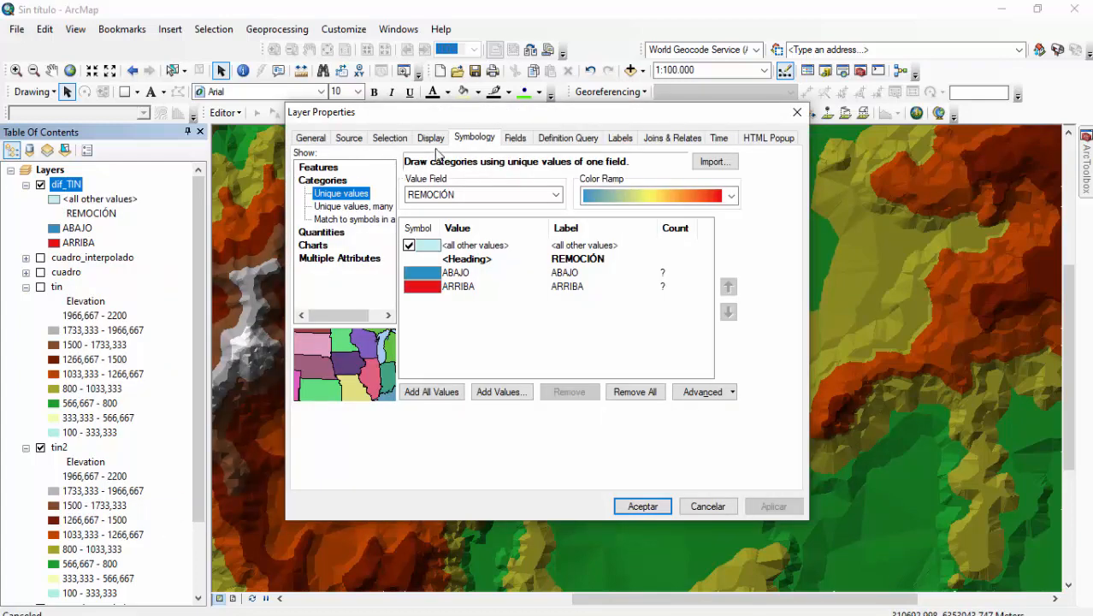
pyautogui.click(431, 138)
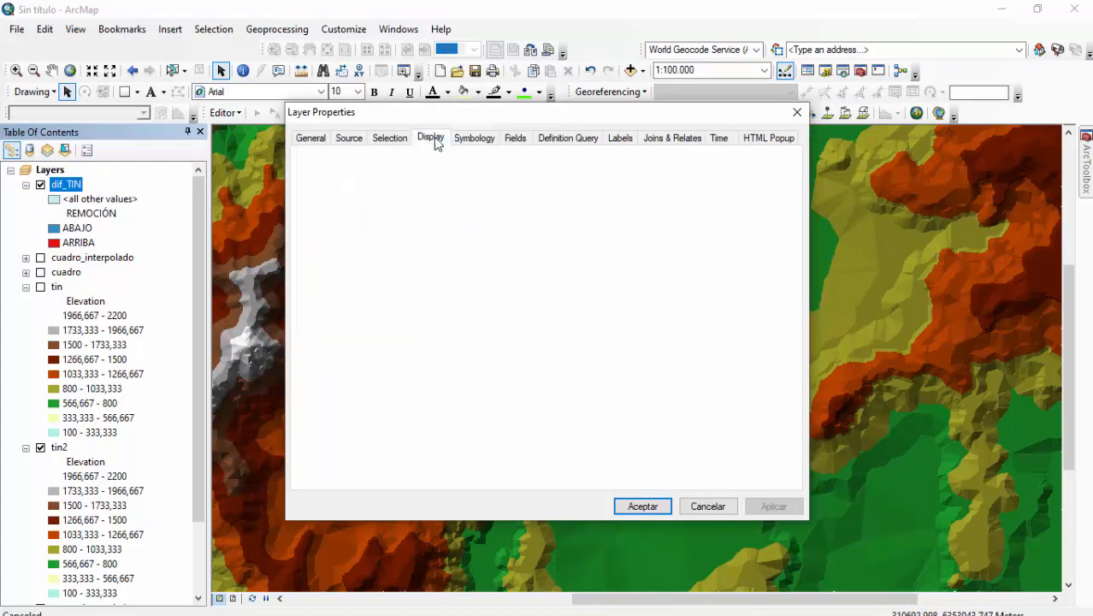
pyautogui.click(422, 174)
pyautogui.write('50')
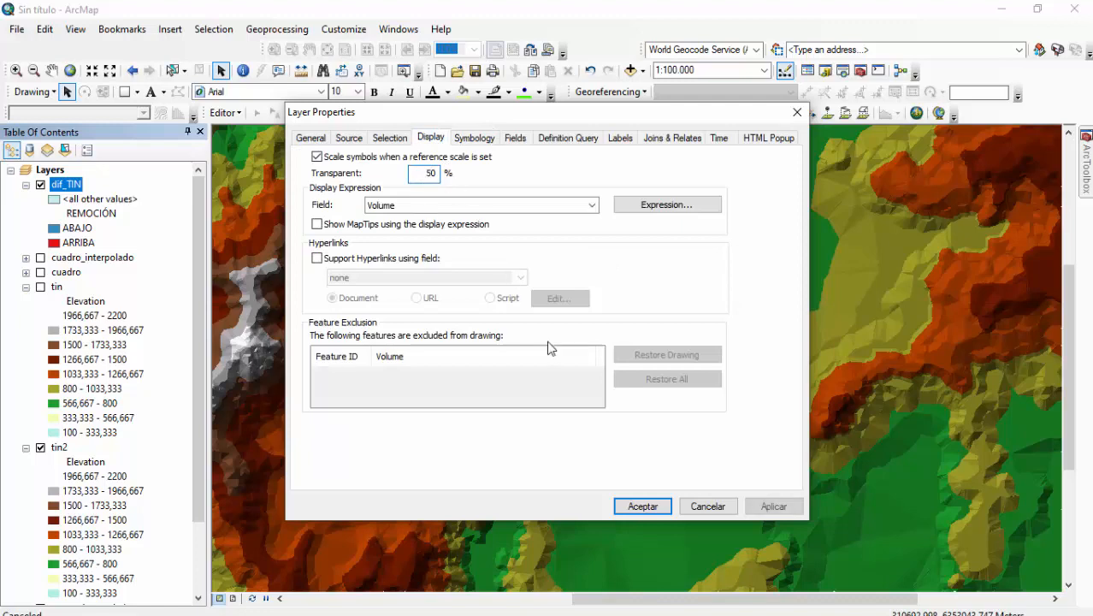
pyautogui.click(642, 507)
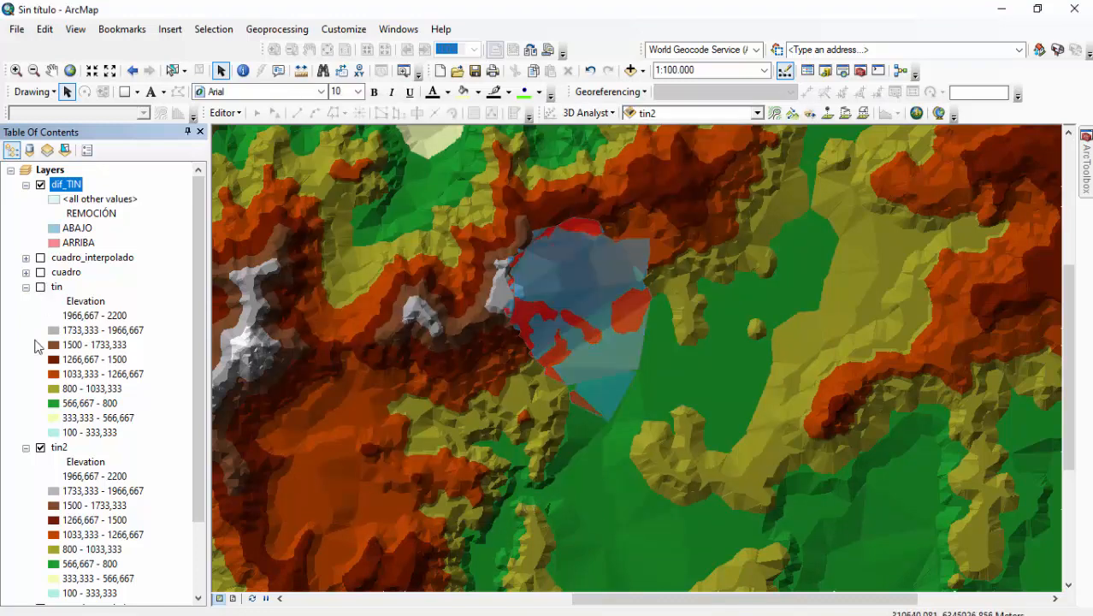
# - Hide the tin2 layer and show the Curvas_STGO contours, viewing the landslide polygons within the wider contour area at 1:200.000
pyautogui.click(40, 448)
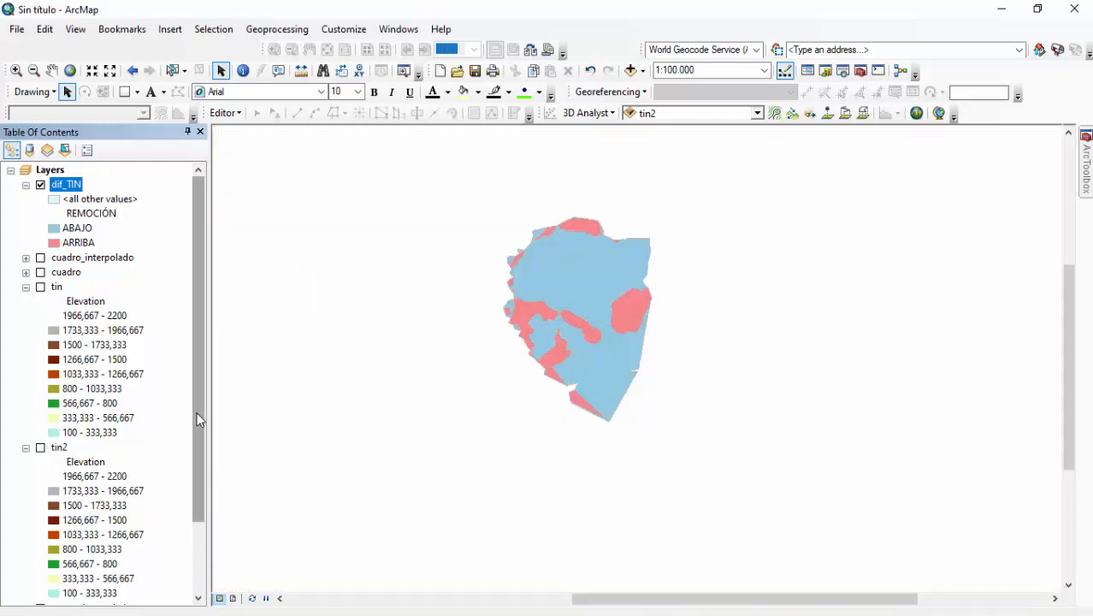
pyautogui.moveTo(194, 408); pyautogui.dragTo(191, 492)
pyautogui.click(40, 564)
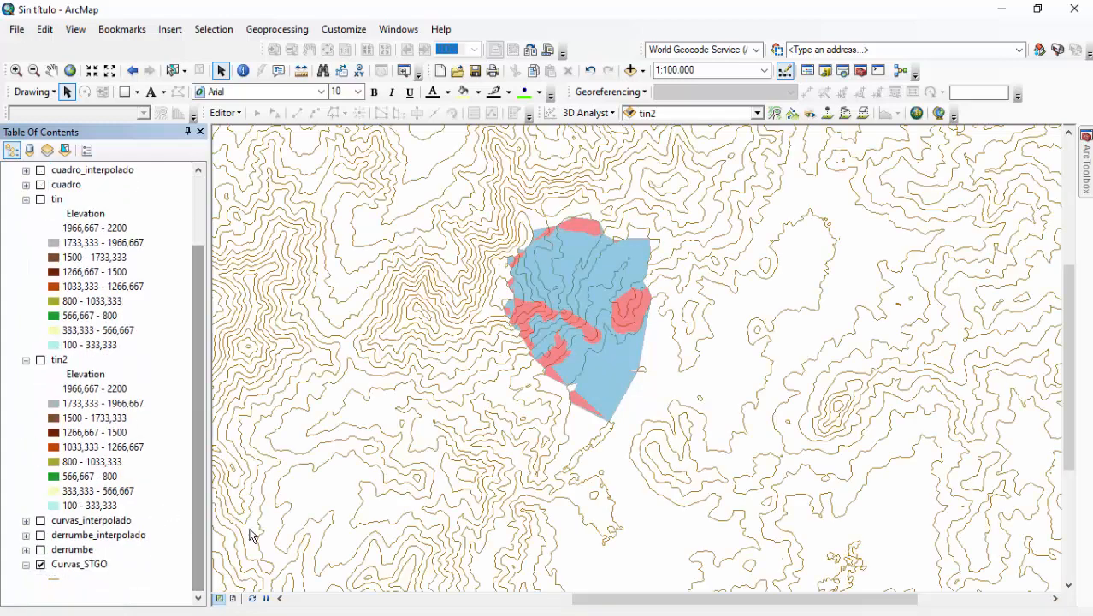
pyautogui.scroll(-1, 559, 305)
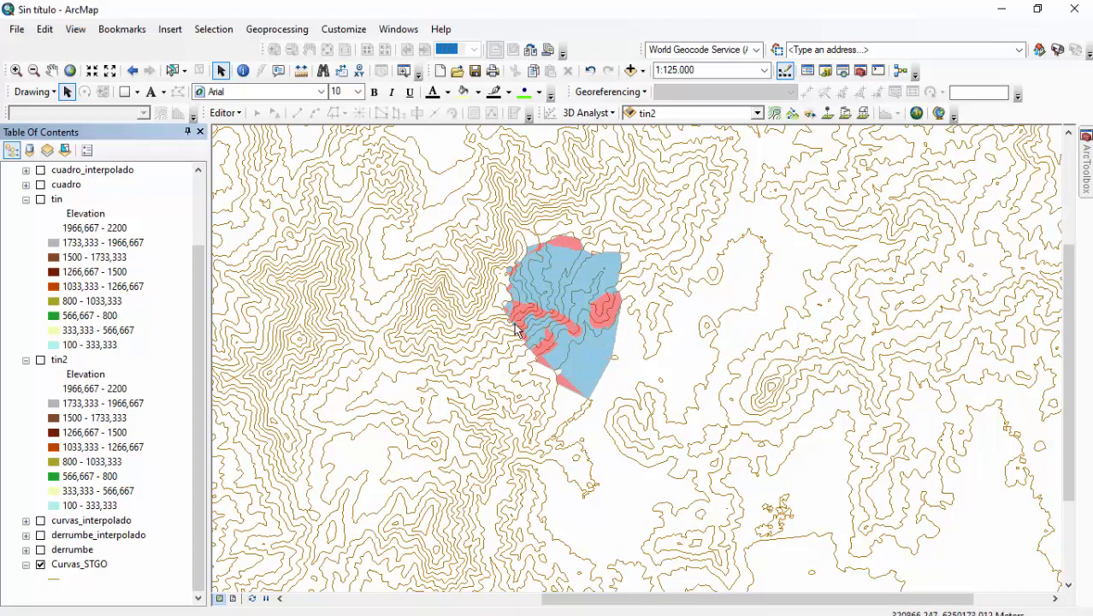
pyautogui.scroll(-2, 507, 336)
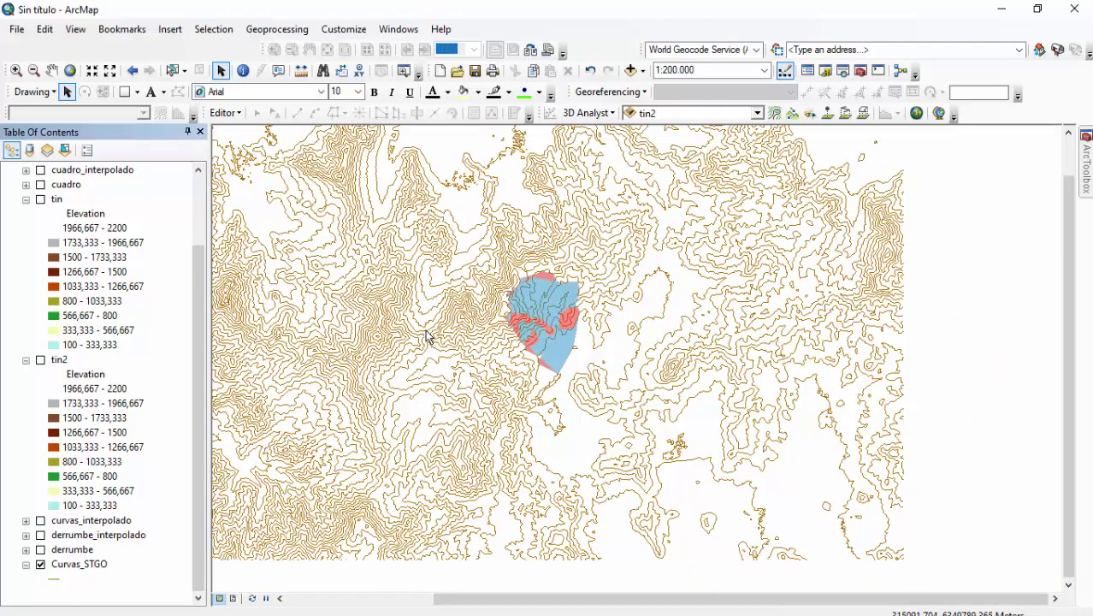
pyautogui.moveTo(401, 328); pyautogui.dragTo(454, 329)
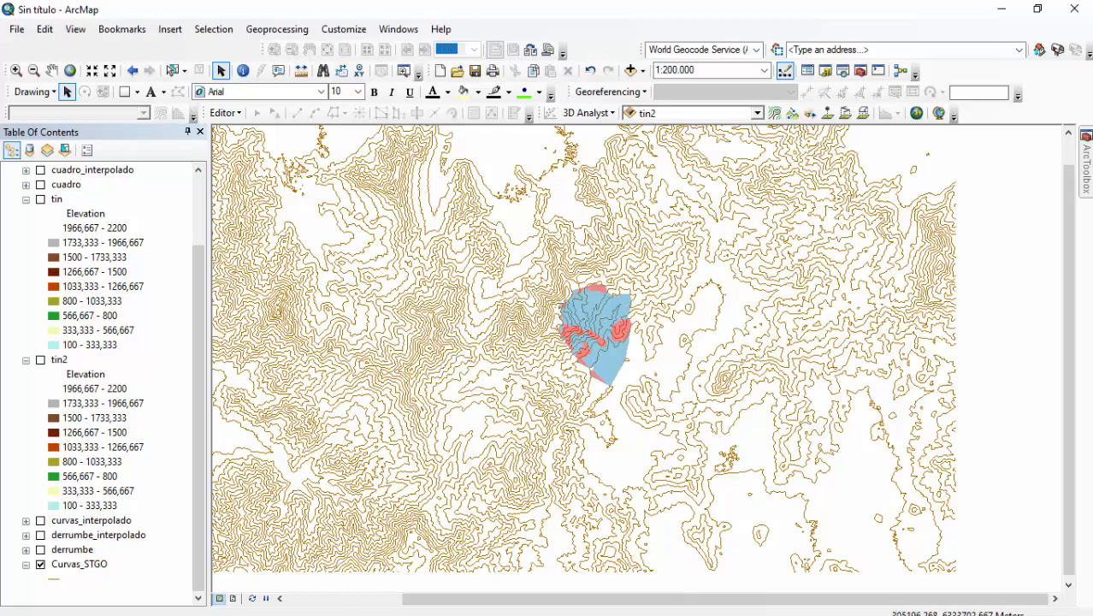
pyautogui.moveTo(470, 613)
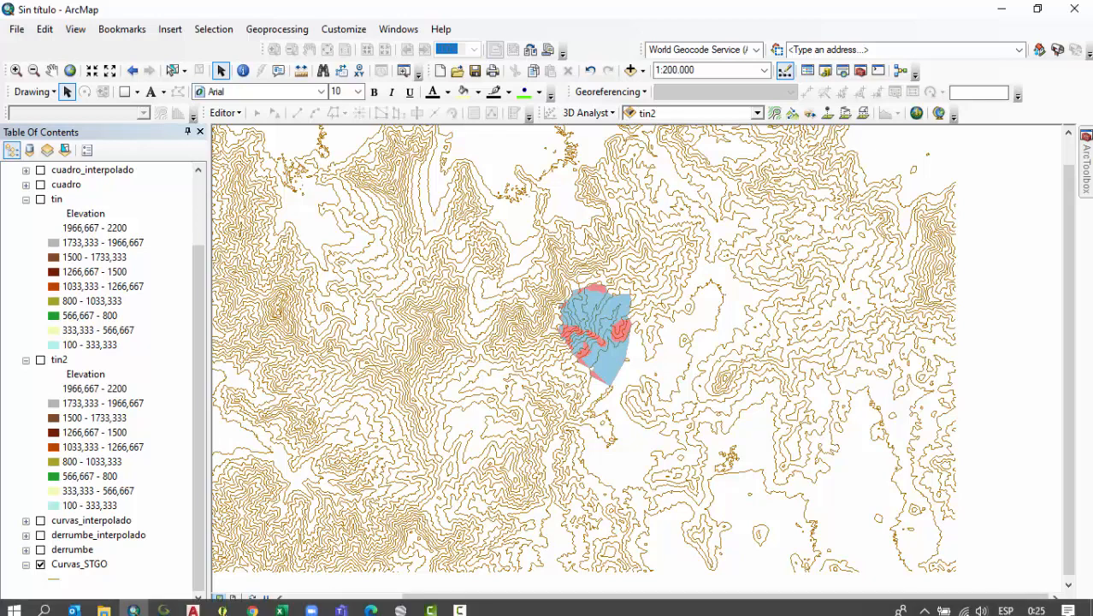